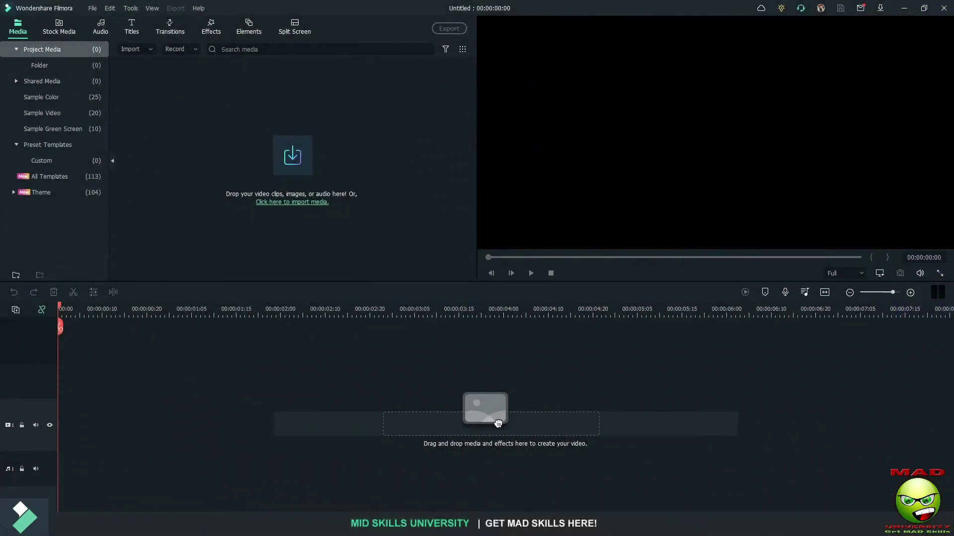
# Add the Default Title at the start of video track 1 with the text "X" at font size 200.
pyautogui.click(132, 30)
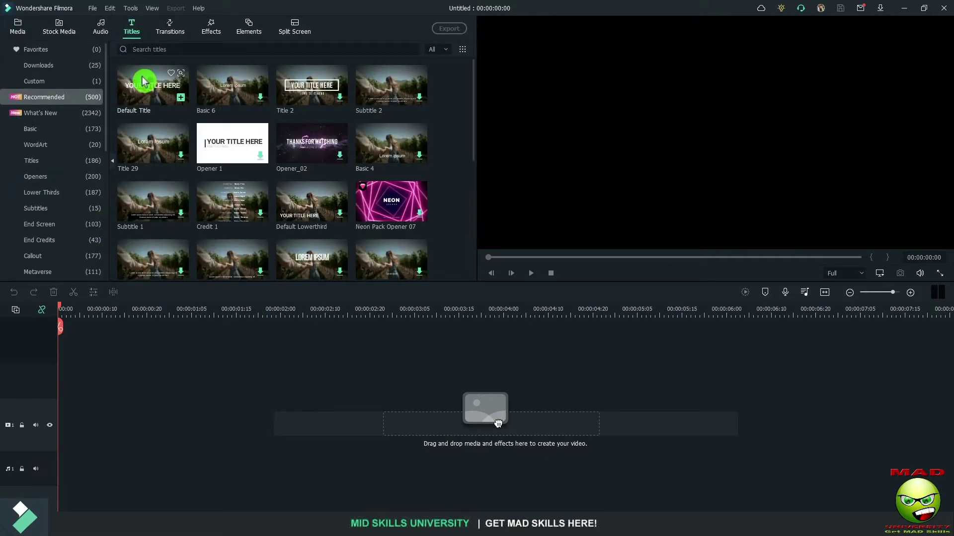
pyautogui.moveTo(498, 423); pyautogui.dragTo(61, 442)
pyautogui.click(641, 141)
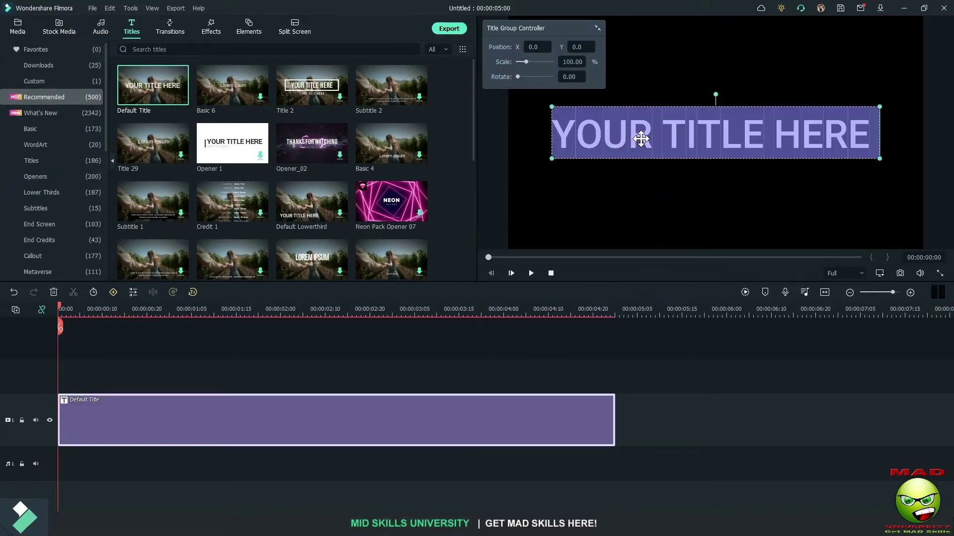
pyautogui.doubleClick(641, 139)
pyautogui.write('X')
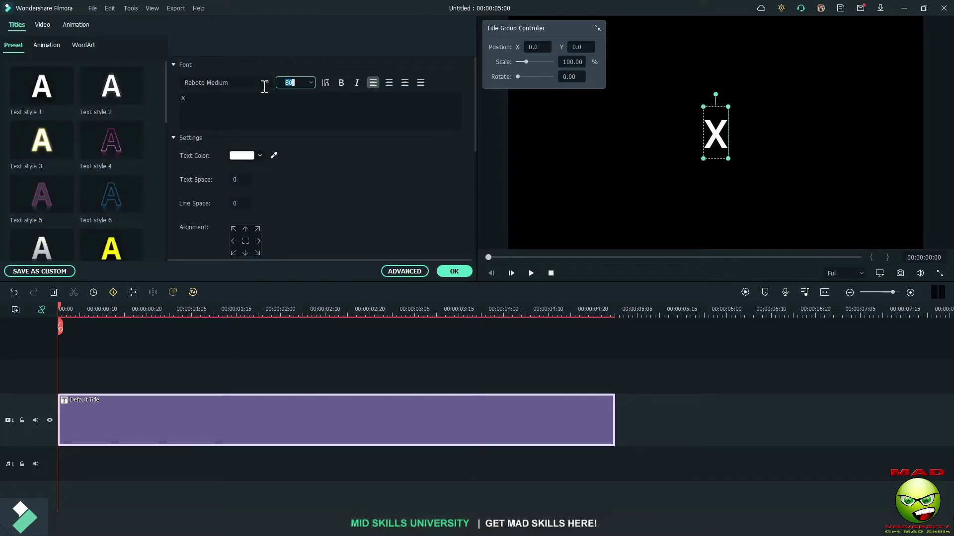
pyautogui.write('200')
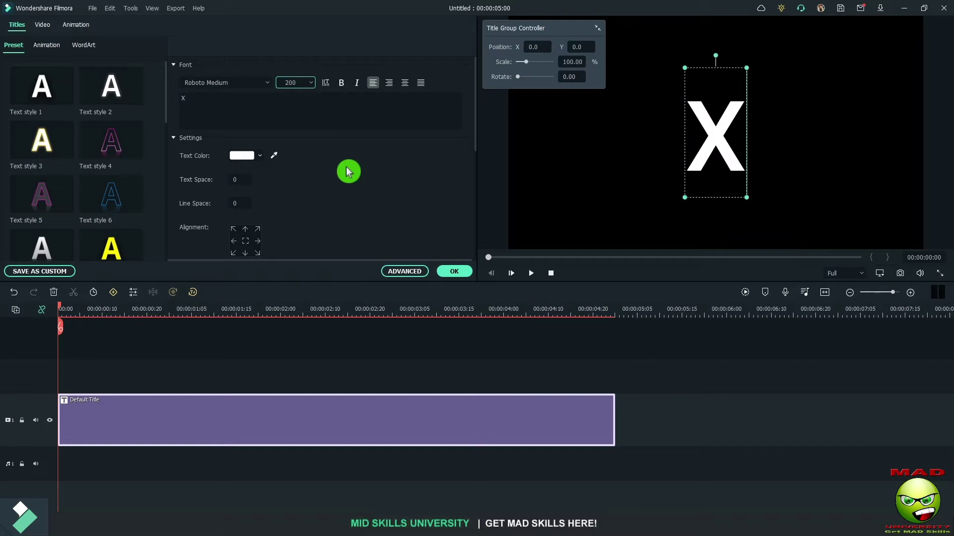
pyautogui.click(458, 274)
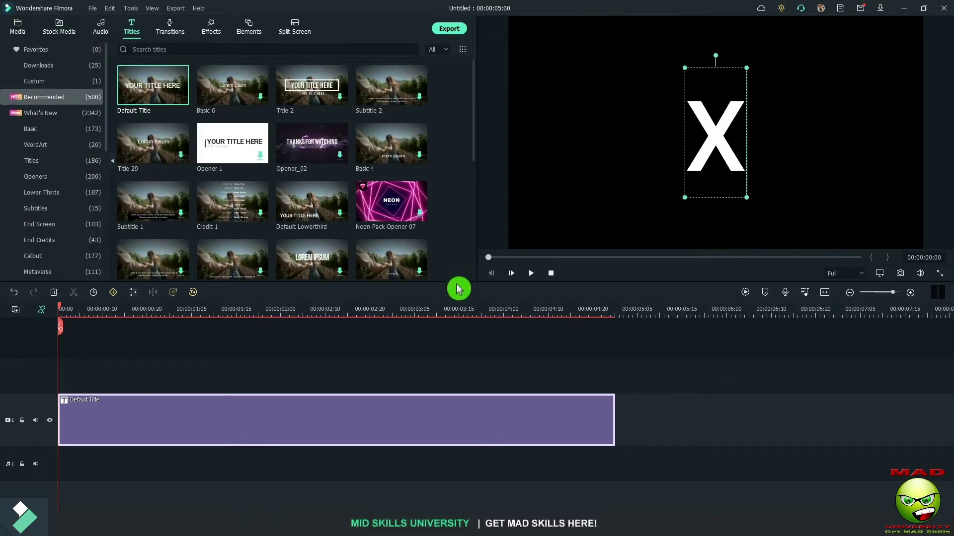
# Render the timeline preview of the X title and return the playhead to the start.
pyautogui.click(673, 364)
pyautogui.click(745, 293)
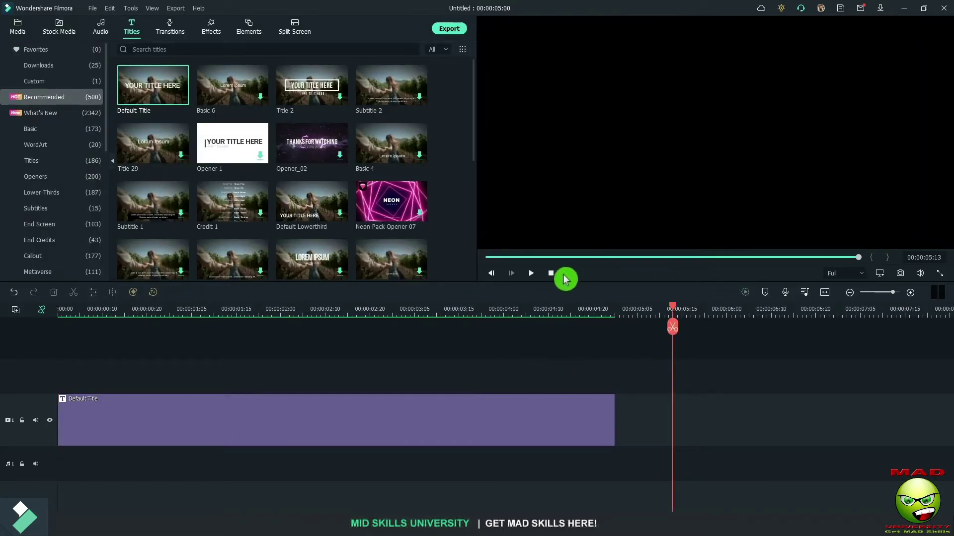
pyautogui.click(550, 273)
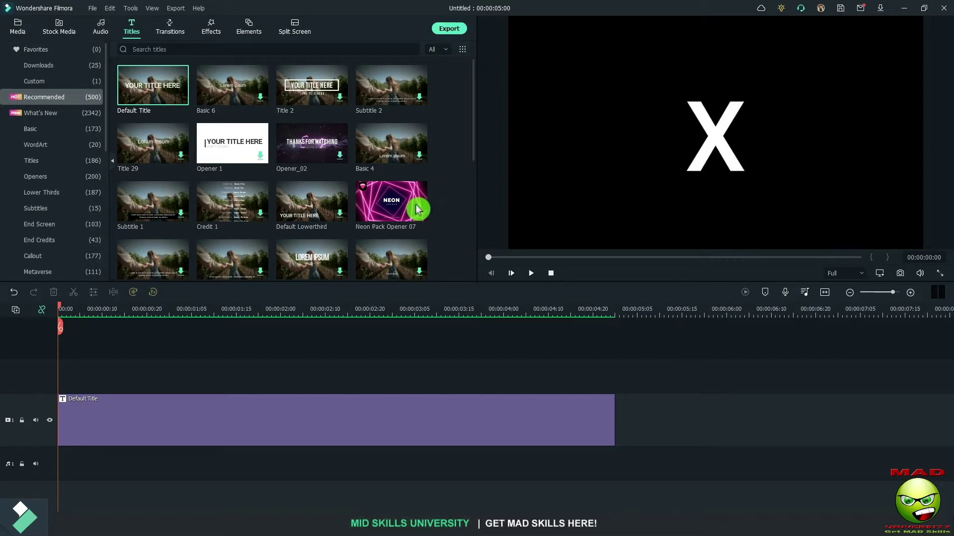
# Export the X title as an MP4 named "X" to D:/ at 1920x1080 with the frame rate set to 60 fps.
pyautogui.hotkey('ctrl', 'e')
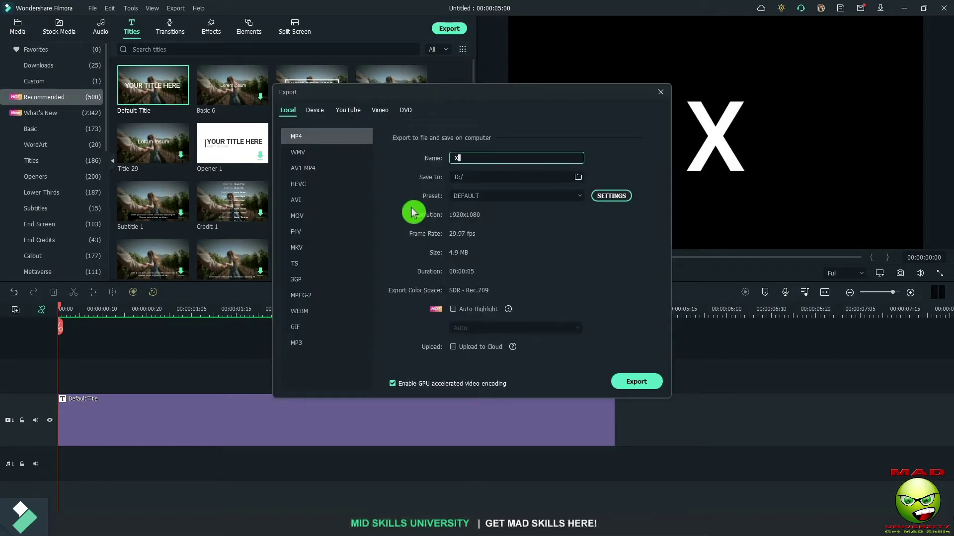
pyautogui.click(611, 196)
pyautogui.click(475, 226)
pyautogui.click(462, 321)
pyautogui.click(483, 207)
pyautogui.click(463, 337)
pyautogui.click(483, 367)
pyautogui.click(638, 386)
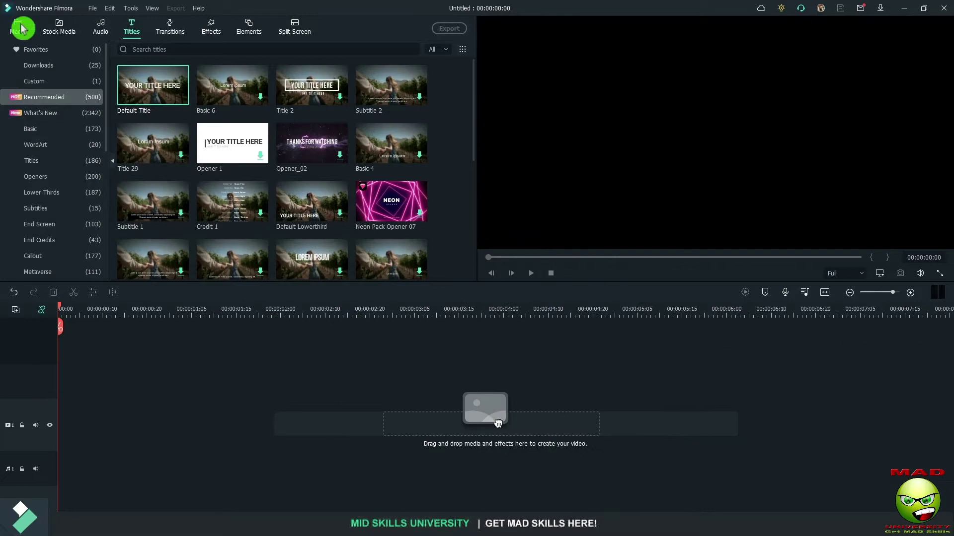
# Import the exported X video, place it at the start of video track 1 and render it with the timeline zoomed to fit.
pyautogui.click(23, 28)
pyautogui.moveTo(2, 120); pyautogui.dragTo(290, 141)
pyautogui.moveTo(239, 108); pyautogui.dragTo(58, 442)
pyautogui.click(413, 284)
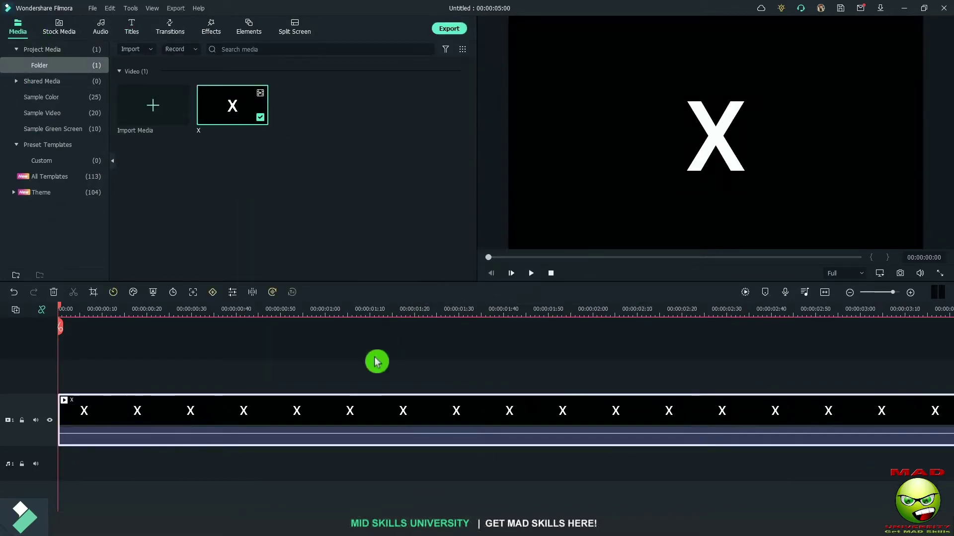
pyautogui.click(824, 293)
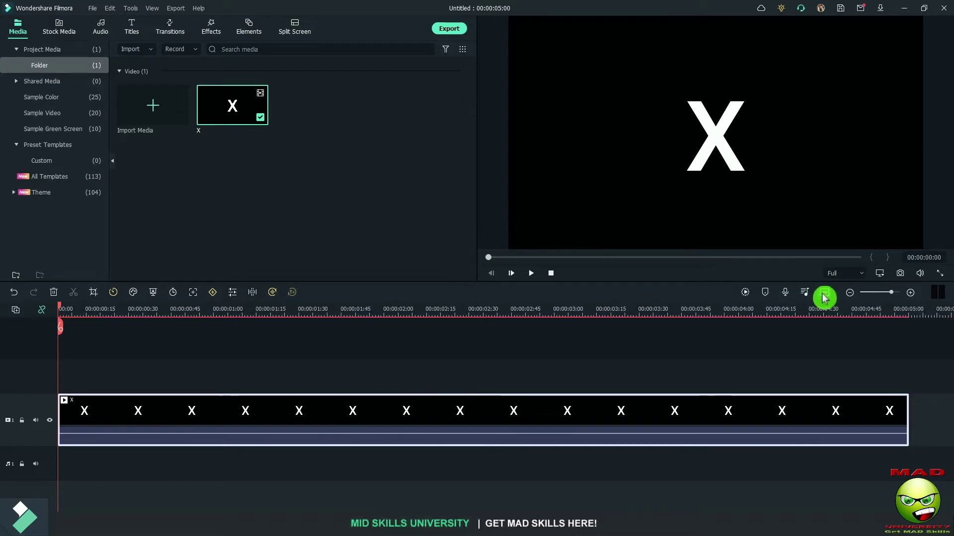
pyautogui.click(745, 293)
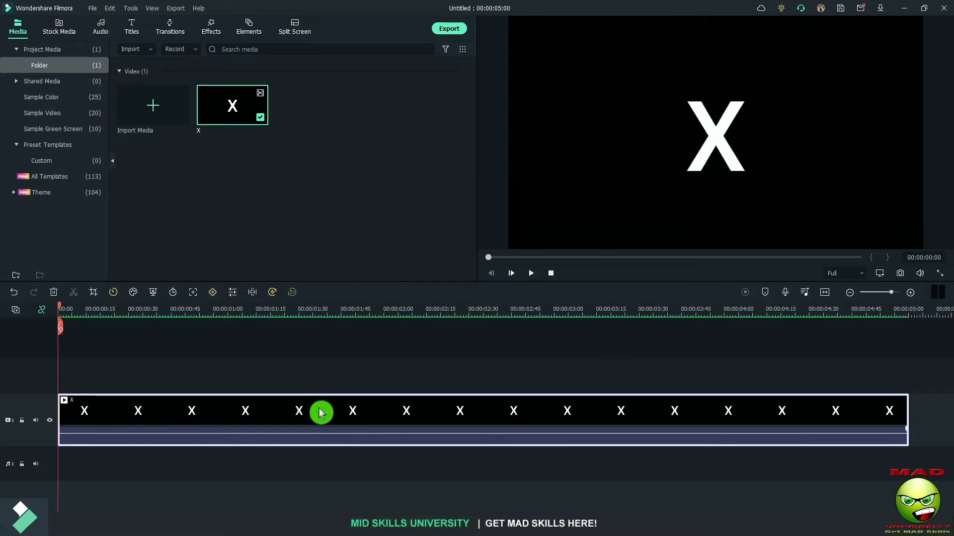
# Detach the audio from the X video clip and delete it.
pyautogui.hotkey('ctrl', 'alt', 'd')
pyautogui.click(273, 475)
pyautogui.press('Delete')
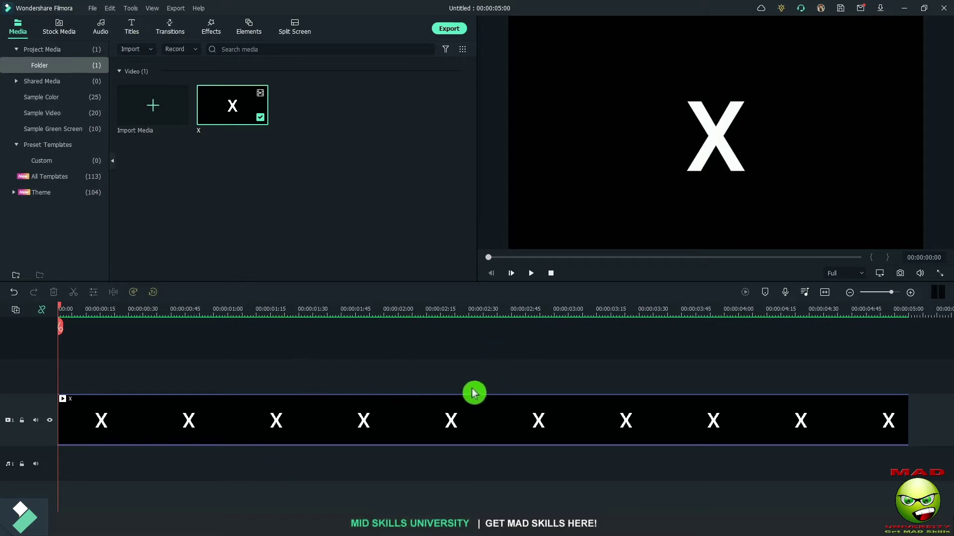
# Apply a Single line mask rotated 29.95° at position 12.0, -12.1 to isolate the X's lower-right leg, and keyframe it at the clip start.
pyautogui.doubleClick(379, 415)
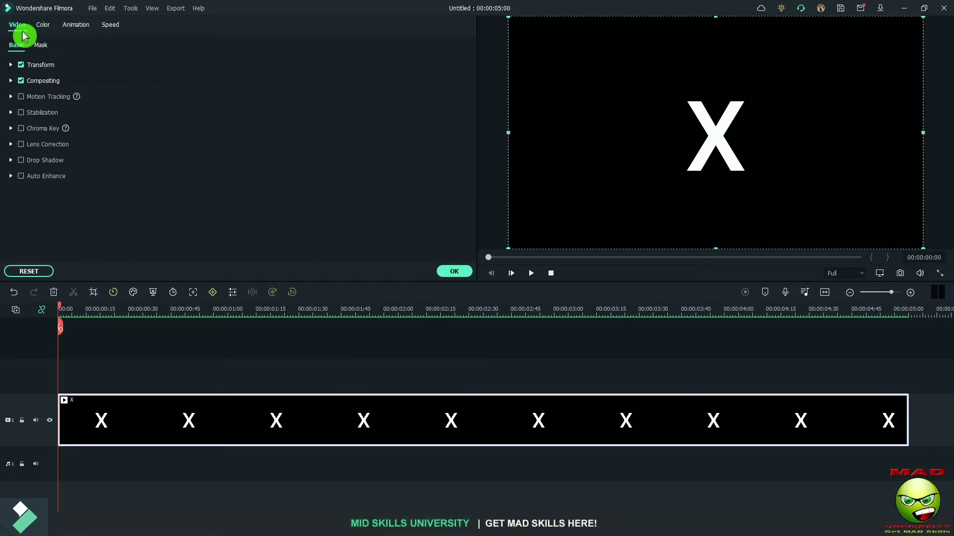
pyautogui.click(41, 46)
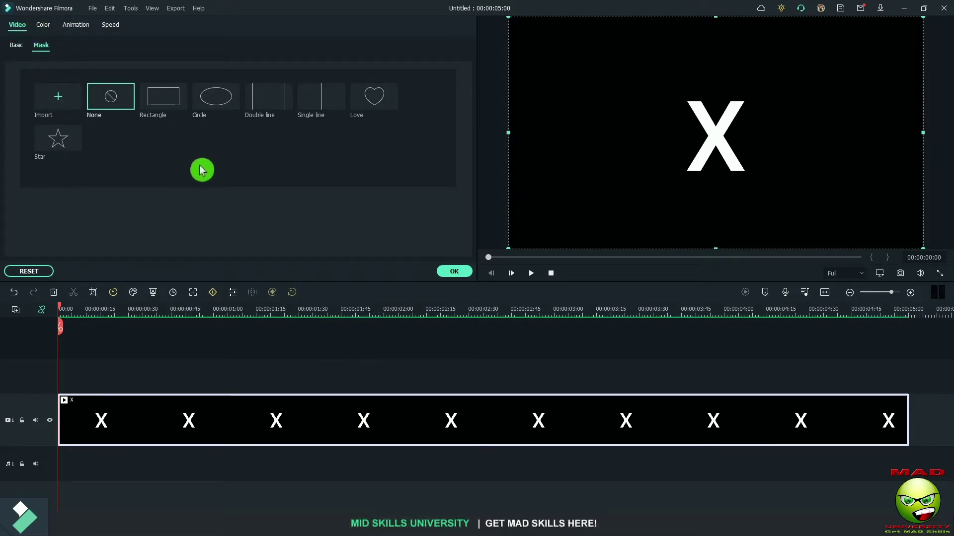
pyautogui.click(321, 102)
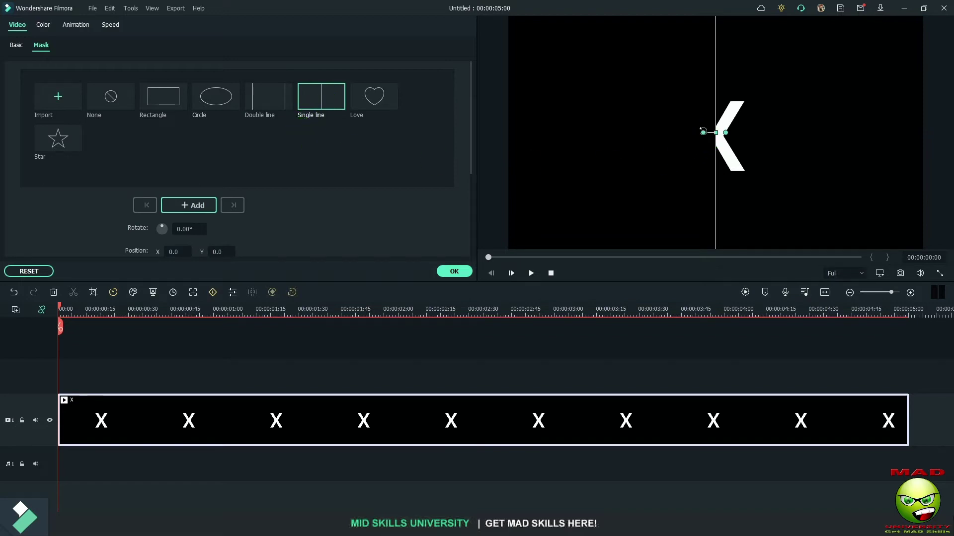
pyautogui.moveTo(702, 129); pyautogui.dragTo(733, 142)
pyautogui.click(198, 208)
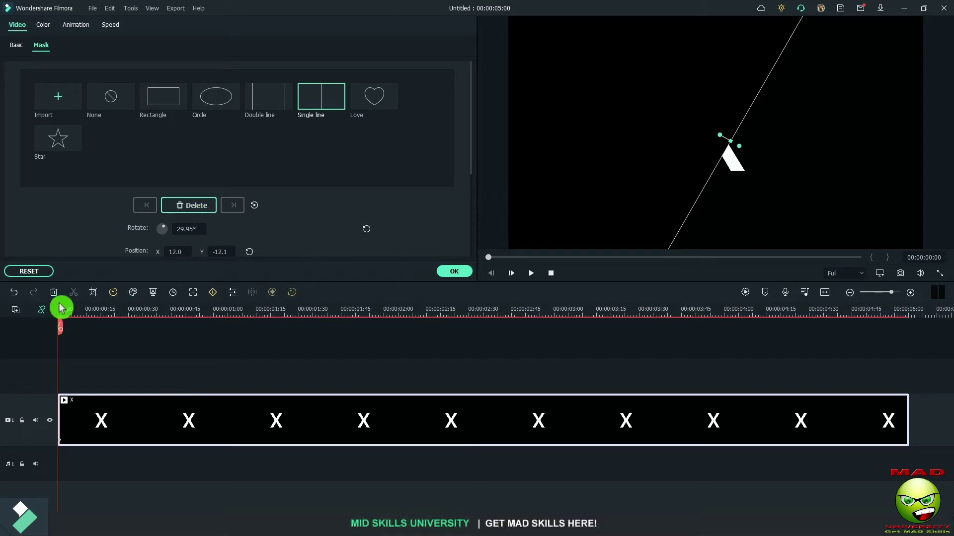
# Add a second mask keyframe at the end of the X clip, apply the mask and render the preview.
pyautogui.moveTo(60, 308); pyautogui.dragTo(909, 328)
pyautogui.click(214, 211)
pyautogui.click(452, 271)
pyautogui.click(745, 295)
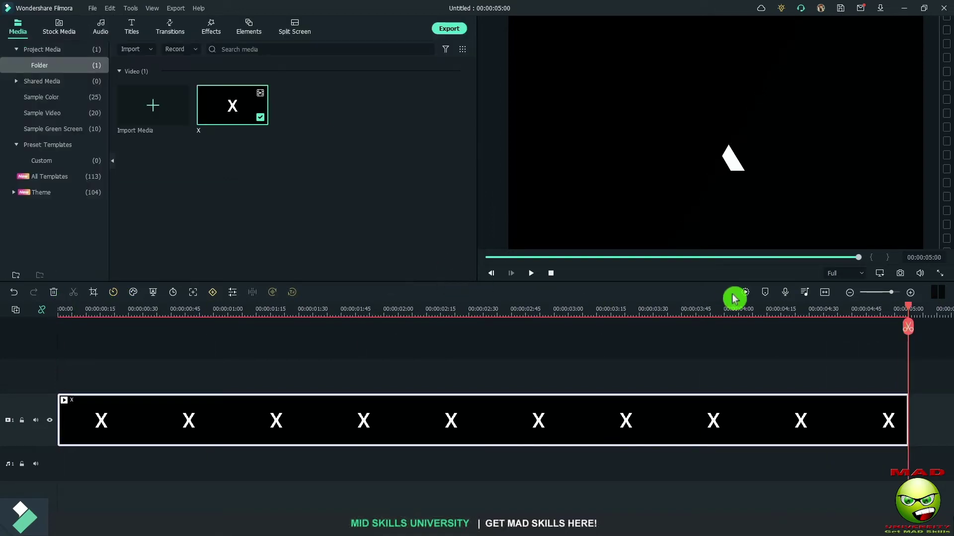
# Play back the masked clip from the start and export it as an MP4 named "Tail" to D:/.
pyautogui.click(550, 274)
pyautogui.click(531, 274)
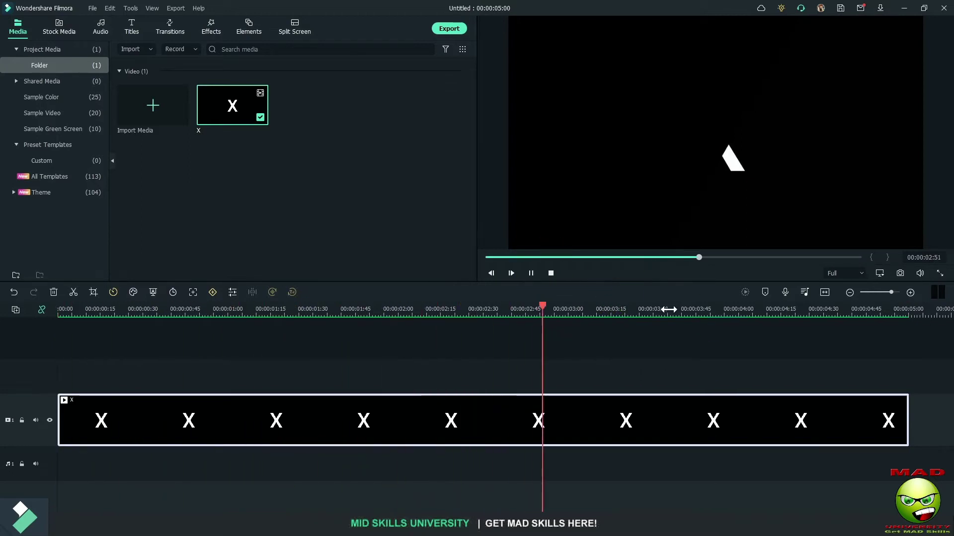
pyautogui.click(551, 274)
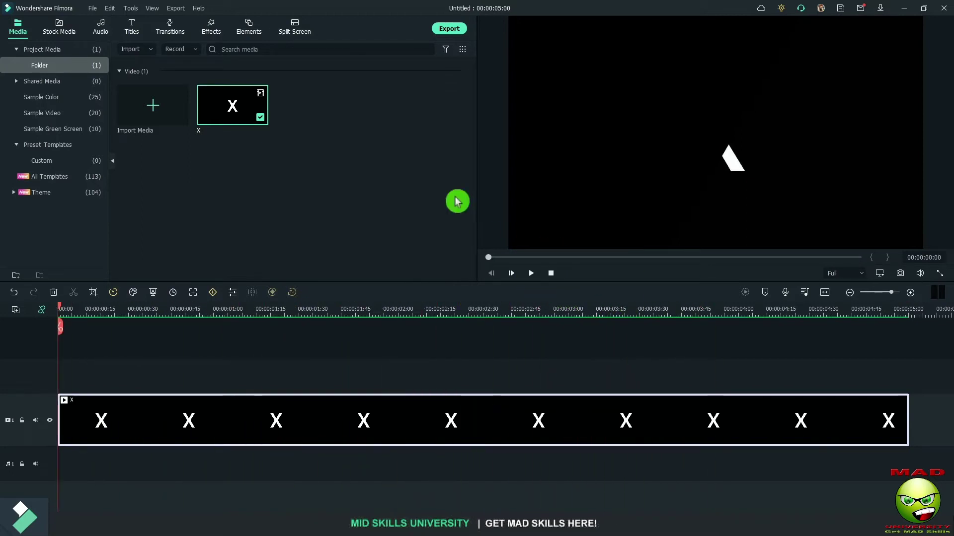
pyautogui.click(449, 30)
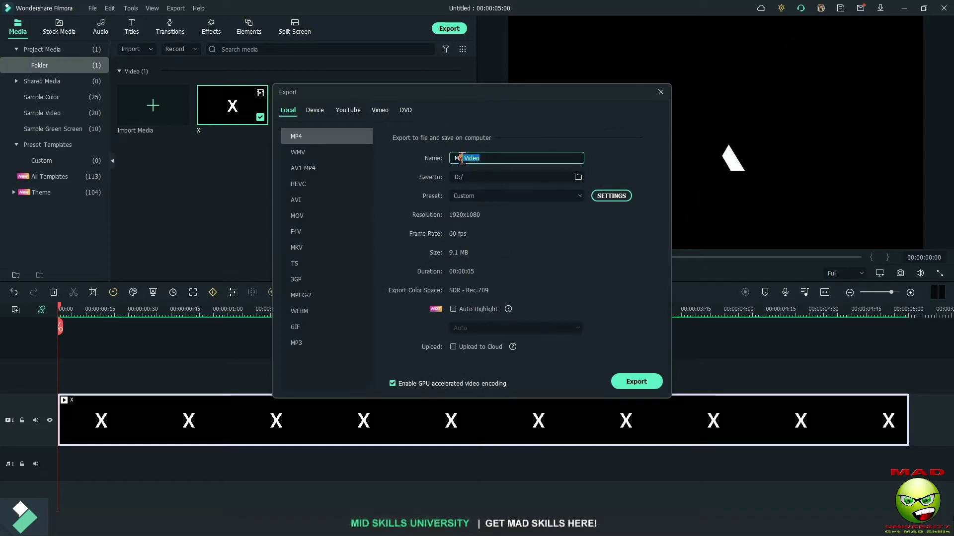
pyautogui.click(637, 383)
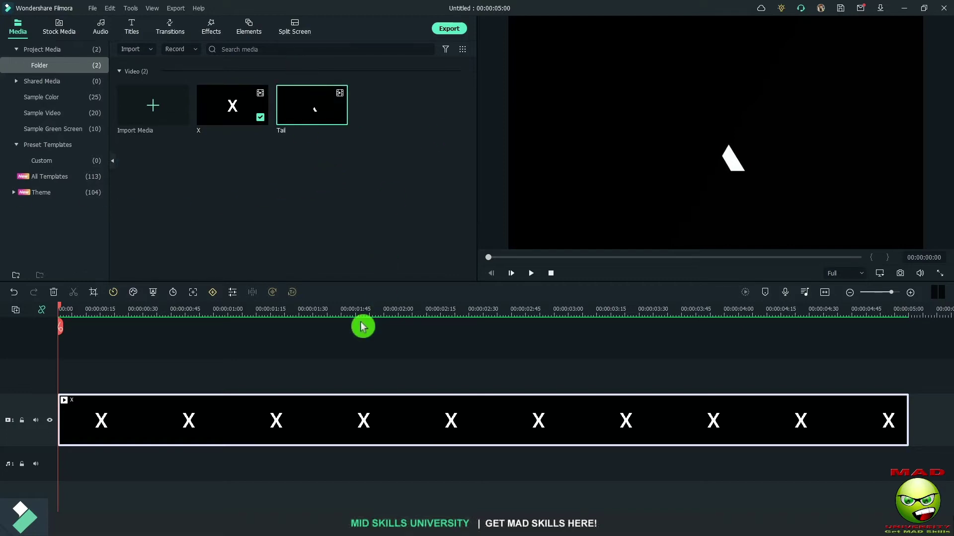
# Place the Tail clip on video track 2 above X with Lighten blending, offset down and right to lengthen the X's lower-right leg.
pyautogui.moveTo(315, 113); pyautogui.dragTo(45, 380)
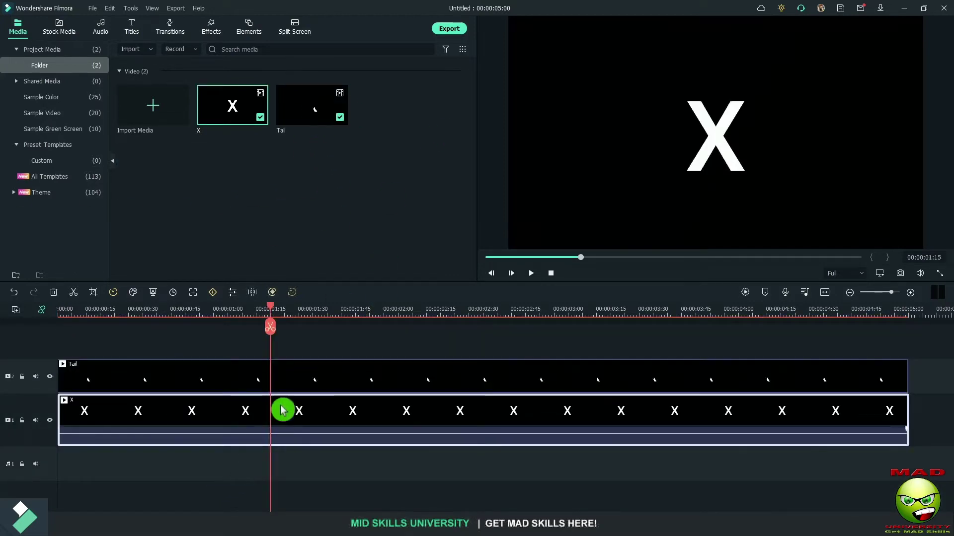
pyautogui.click(294, 372)
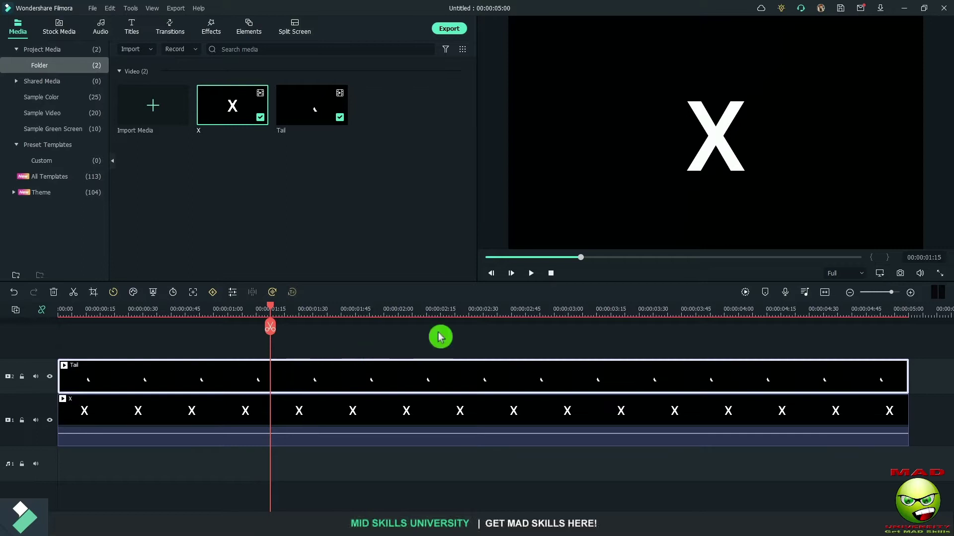
pyautogui.doubleClick(735, 176)
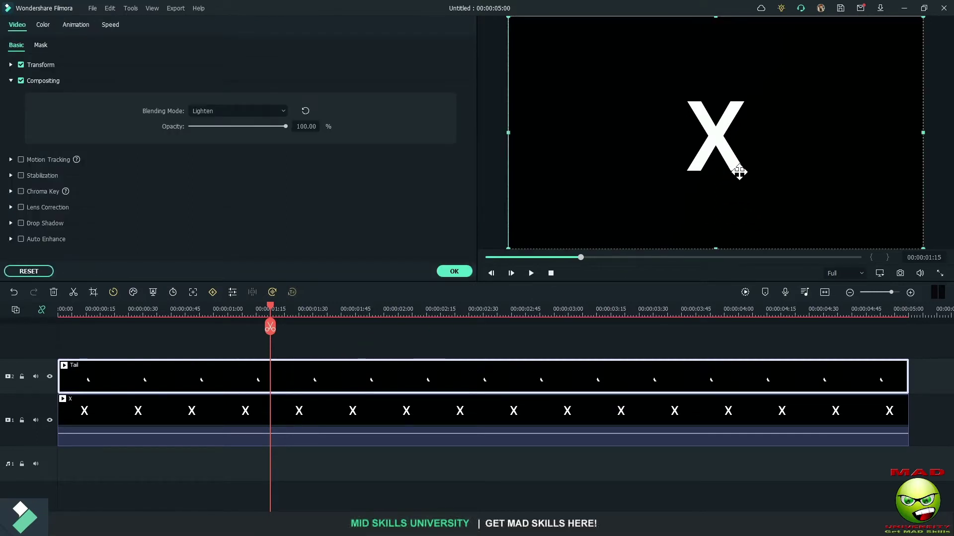
pyautogui.moveTo(742, 181)
pyautogui.mouseDown()
pyautogui.moveTo(745, 190)
pyautogui.moveTo(747, 180)
pyautogui.mouseUp()
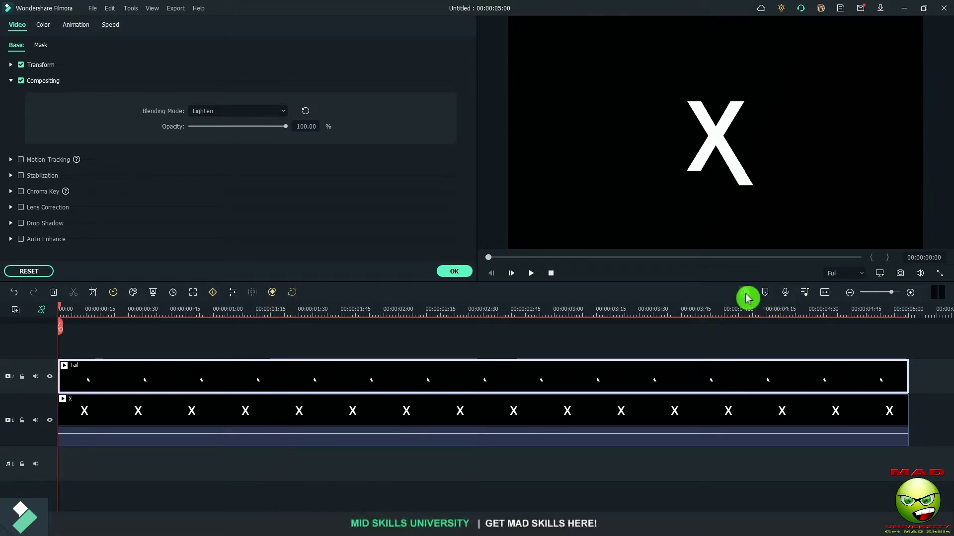
pyautogui.click(454, 272)
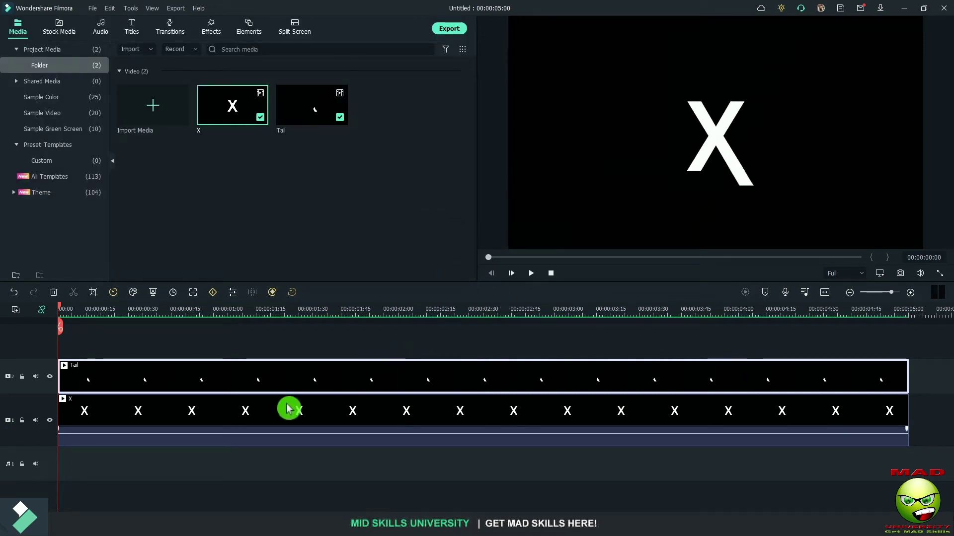
# Separate the X clip's audio beneath the Tail composite and remove it from the timeline.
pyautogui.click(266, 422)
pyautogui.hotkey('ctrl', 'alt', 'd')
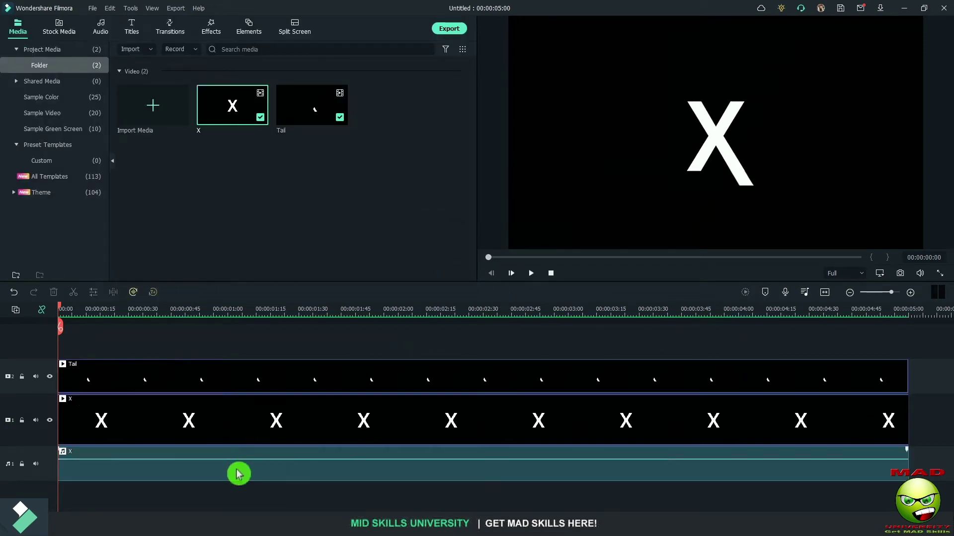
pyautogui.click(239, 472)
pyautogui.press('Delete')
# Export the combined X and Tail clips as an MP4 named "XTail" to D:/.
pyautogui.hotkey('ctrl', 'e')
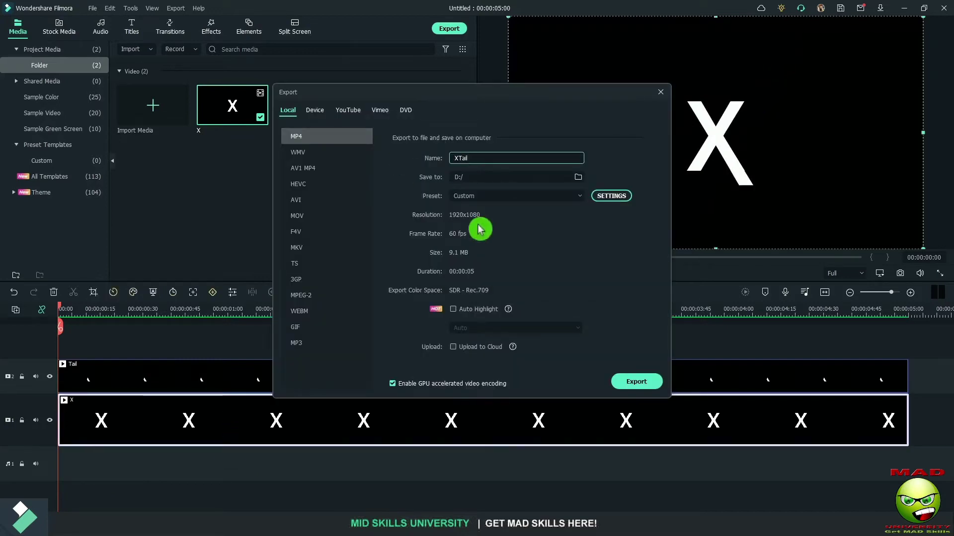
pyautogui.click(634, 382)
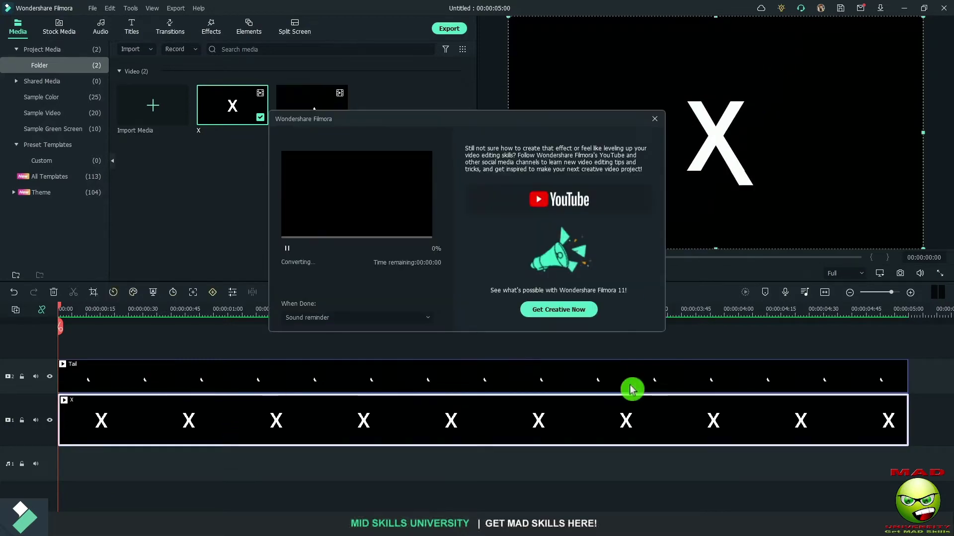
pyautogui.click(416, 318)
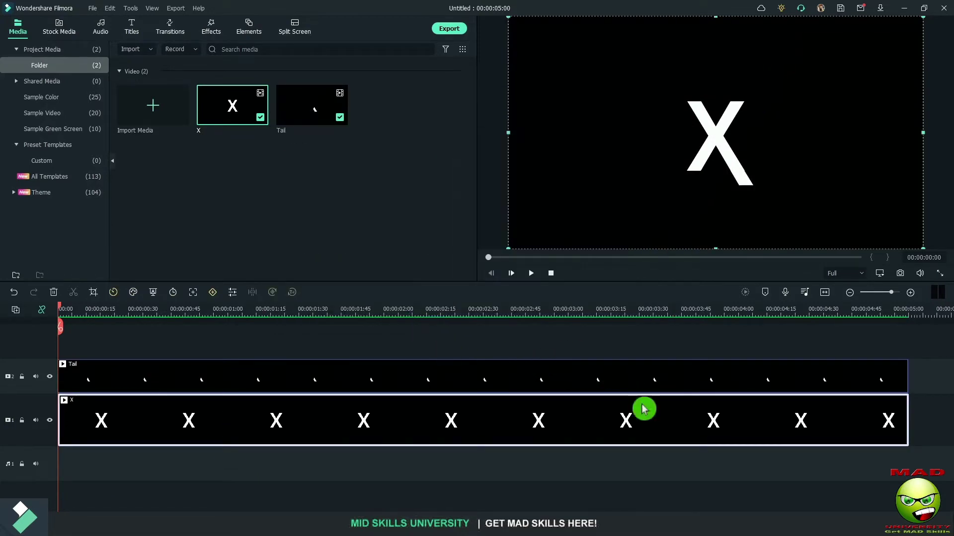
# Add a Default Title at the start of video track 1 with the text "treme" and a text space of 2.
pyautogui.moveTo(151, 85); pyautogui.dragTo(58, 425)
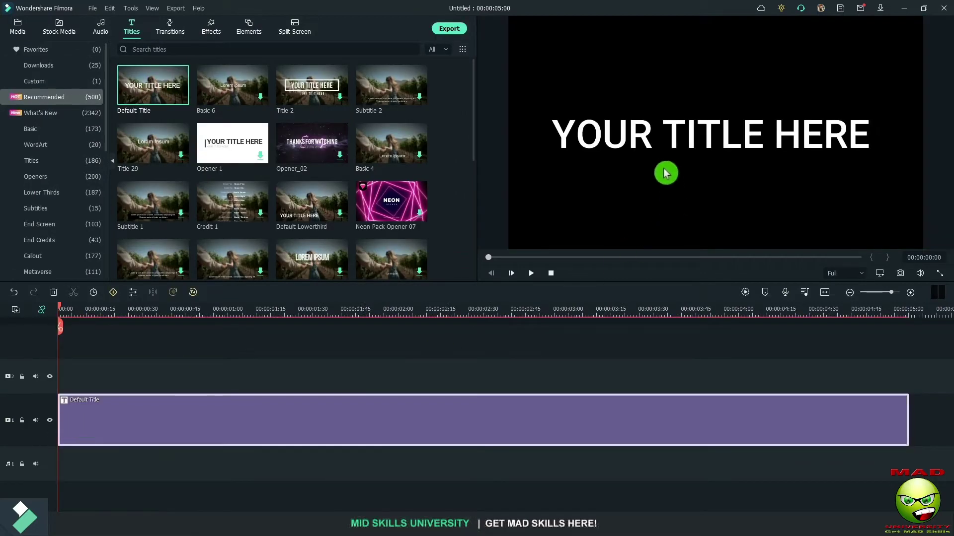
pyautogui.doubleClick(659, 146)
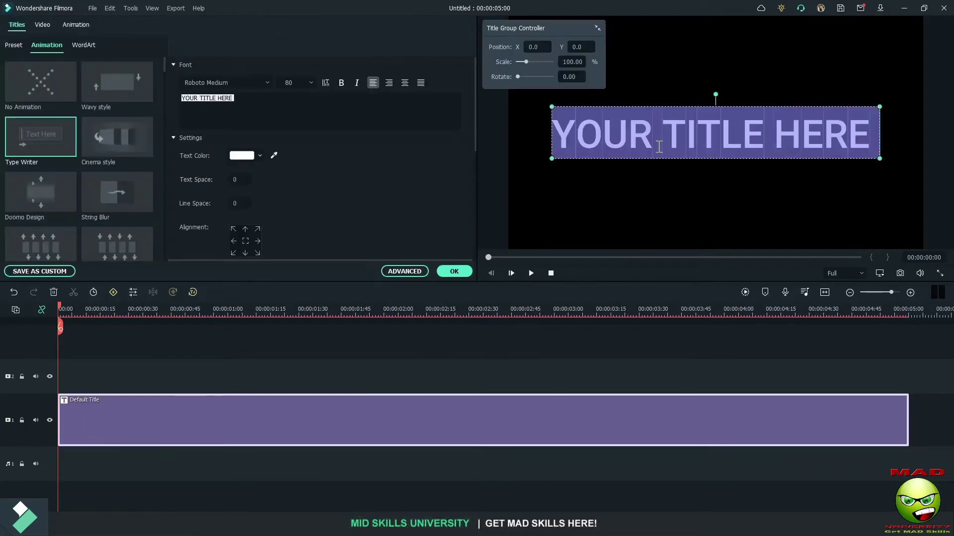
pyautogui.write('treme')
pyautogui.click(629, 154)
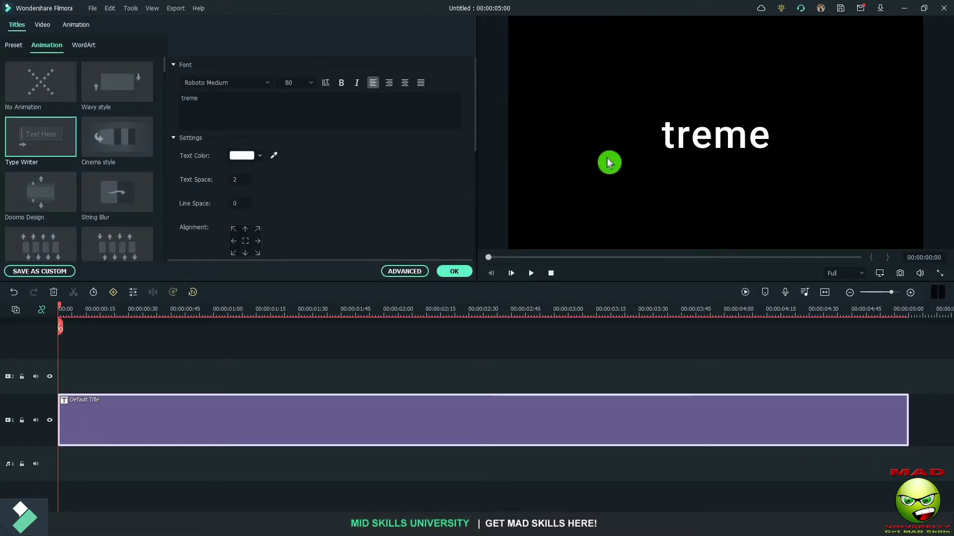
# Set the "treme" title to font size 124 with the Type Writer animation and play it back.
pyautogui.click(292, 81)
pyautogui.write('150')
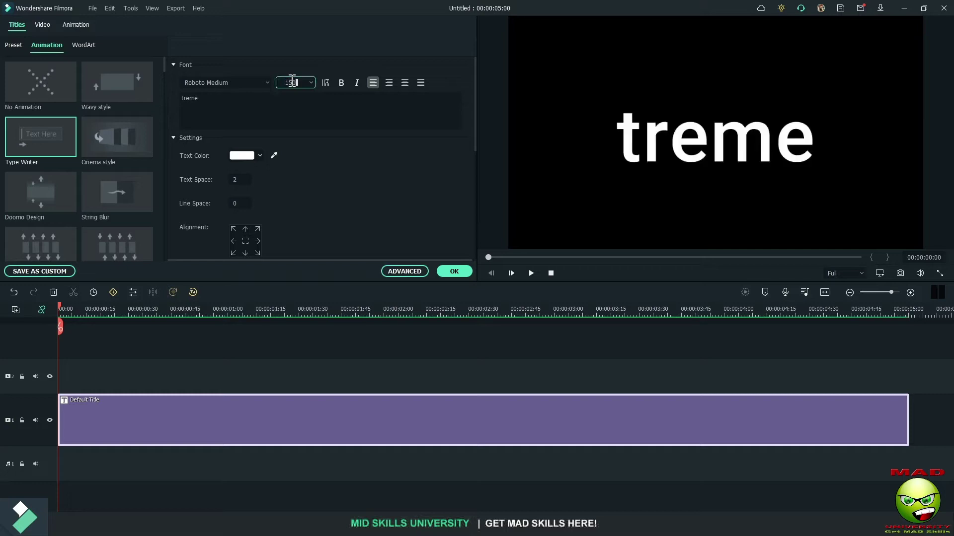
pyautogui.click(62, 138)
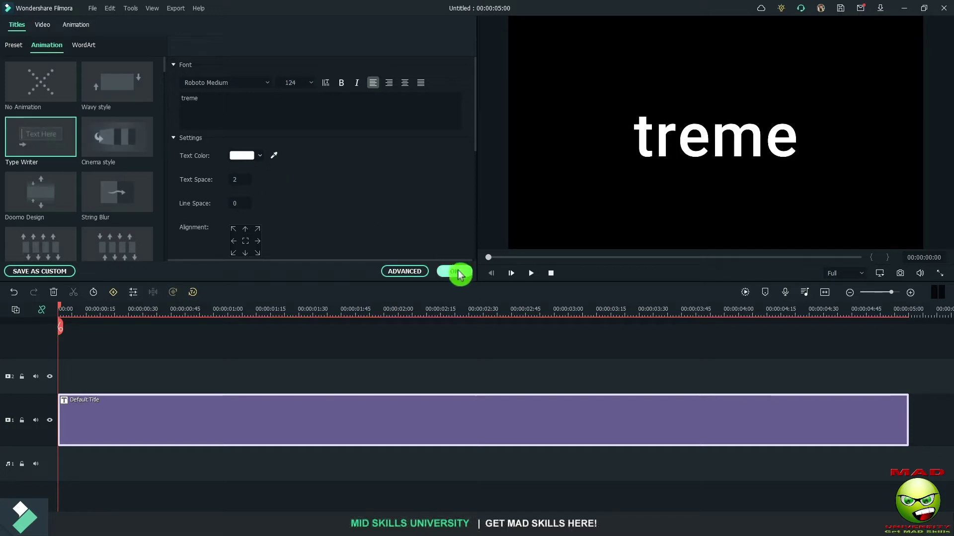
pyautogui.click(455, 272)
pyautogui.click(531, 273)
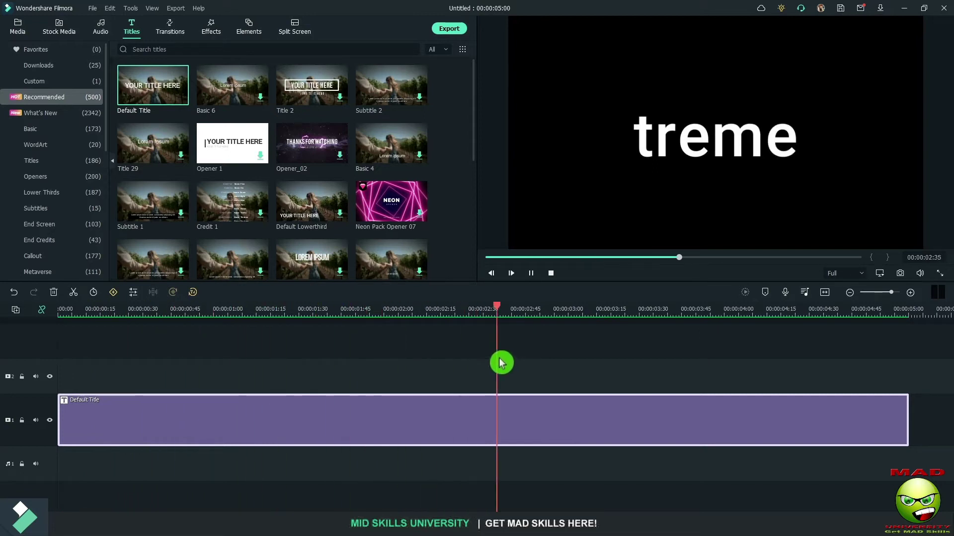
# Widen the letter spacing of the "treme" title slightly, then render the preview and play it back.
pyautogui.doubleClick(285, 404)
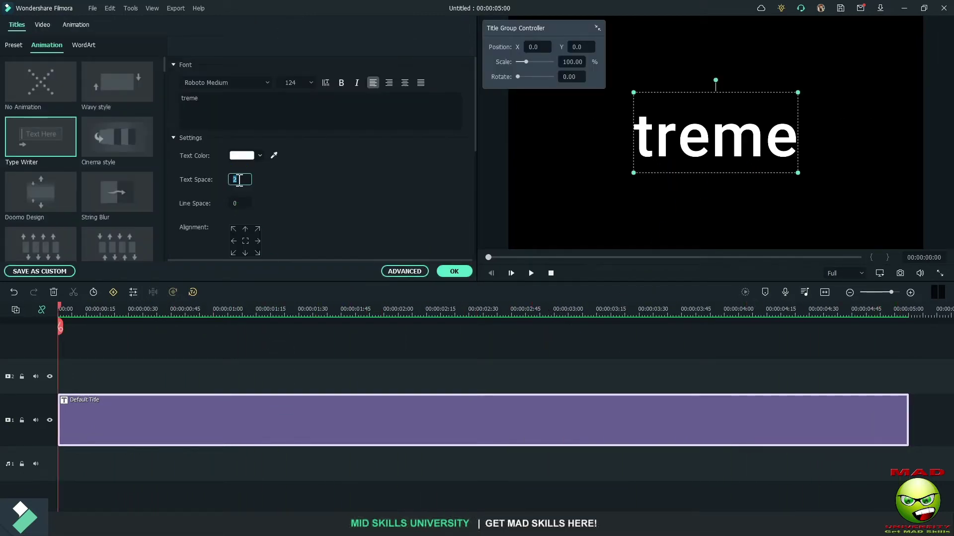
pyautogui.press('Return')
pyautogui.click(454, 271)
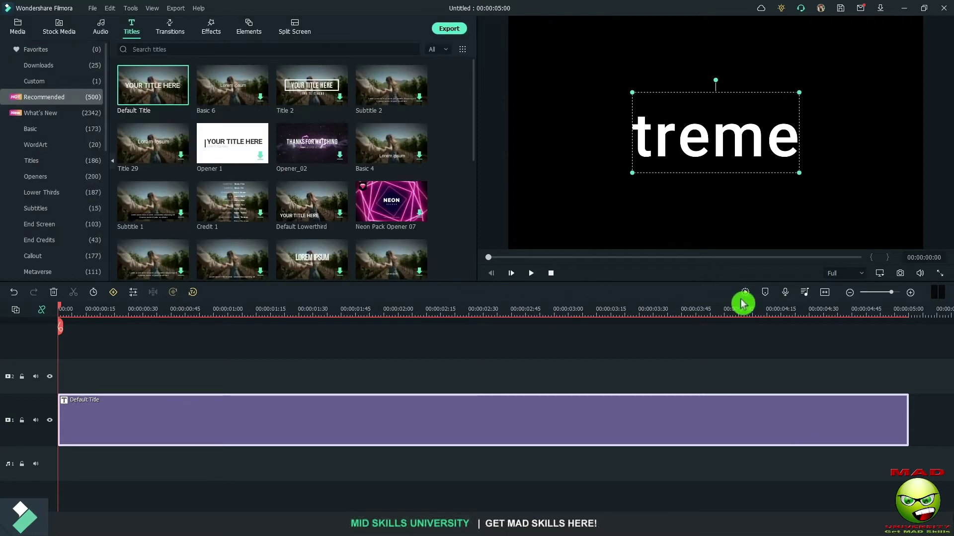
pyautogui.click(744, 294)
pyautogui.click(531, 273)
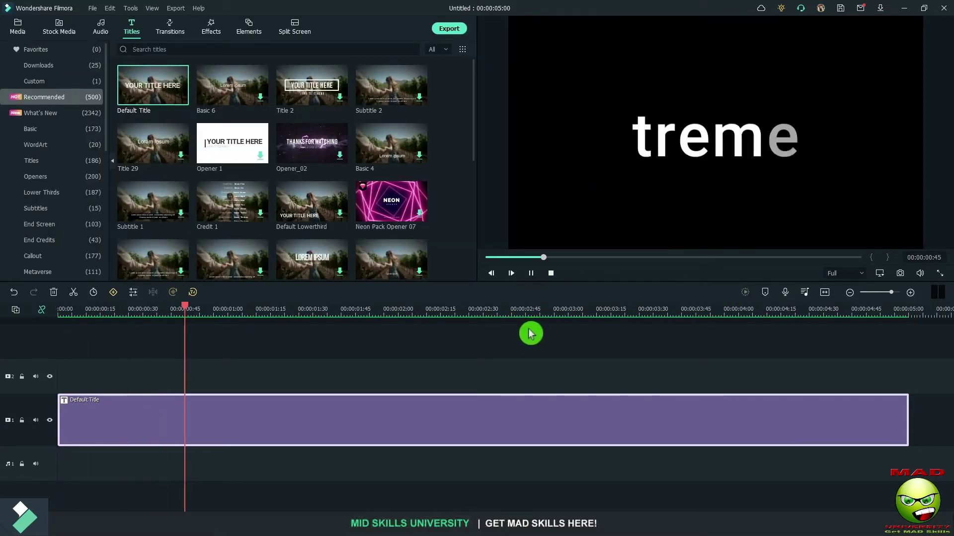
pyautogui.click(550, 275)
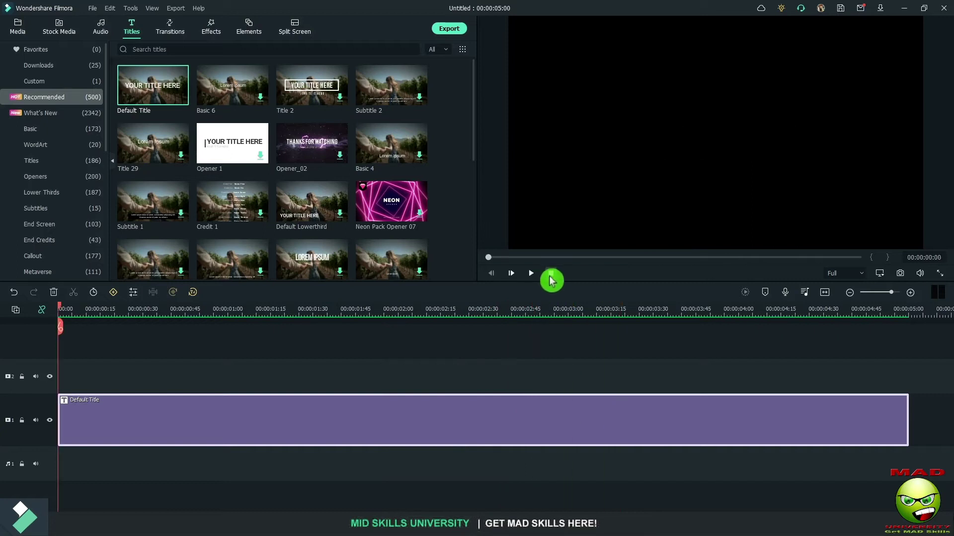
# Export the title as an MP4 named "xTreme" to D:/ and delete the title from the timeline.
pyautogui.click(448, 30)
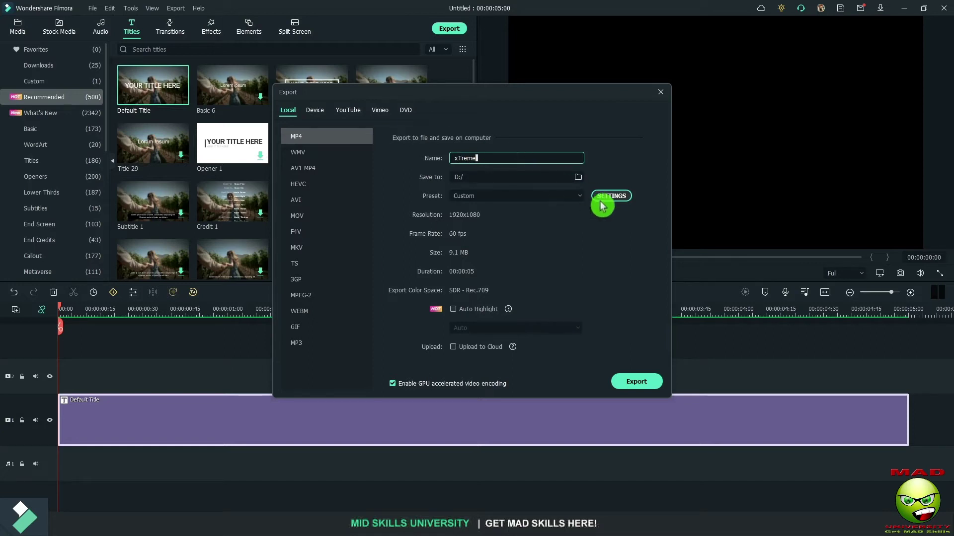
pyautogui.click(642, 382)
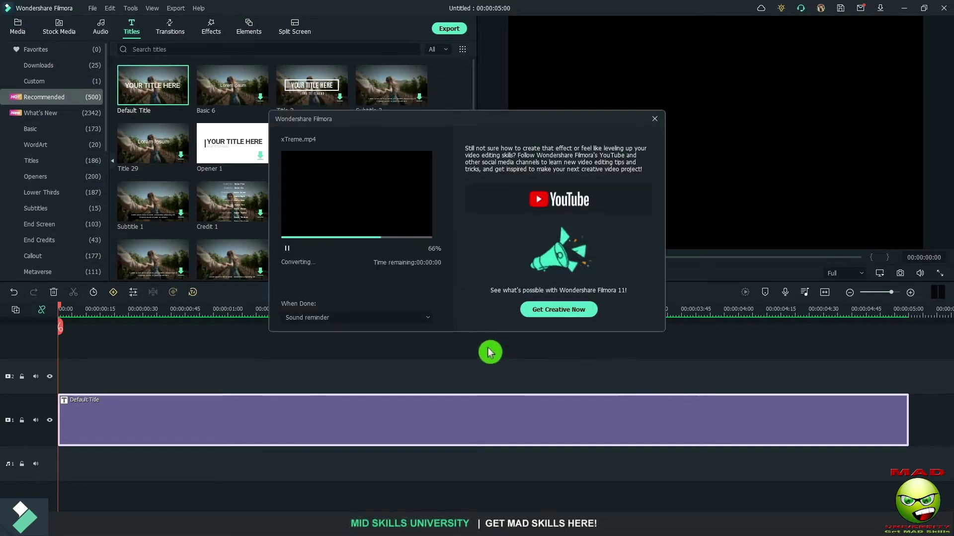
pyautogui.click(403, 317)
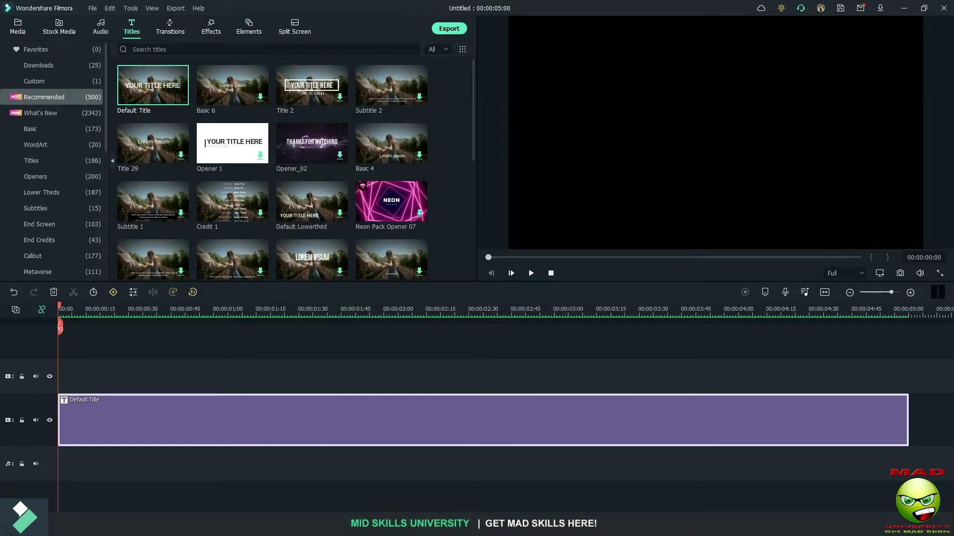
pyautogui.press('Delete')
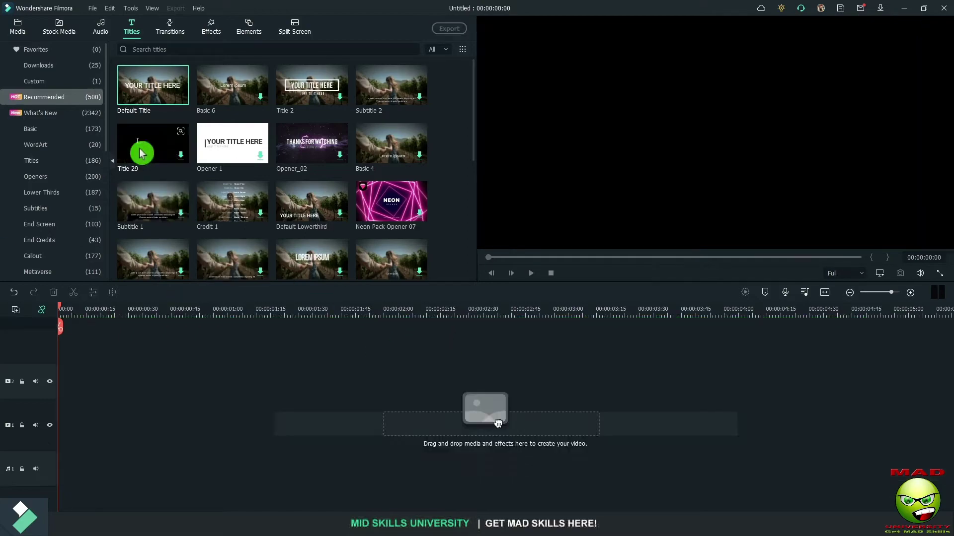
# Place the XTail clip at the start of video track 1 and remove its audio.
pyautogui.click(18, 27)
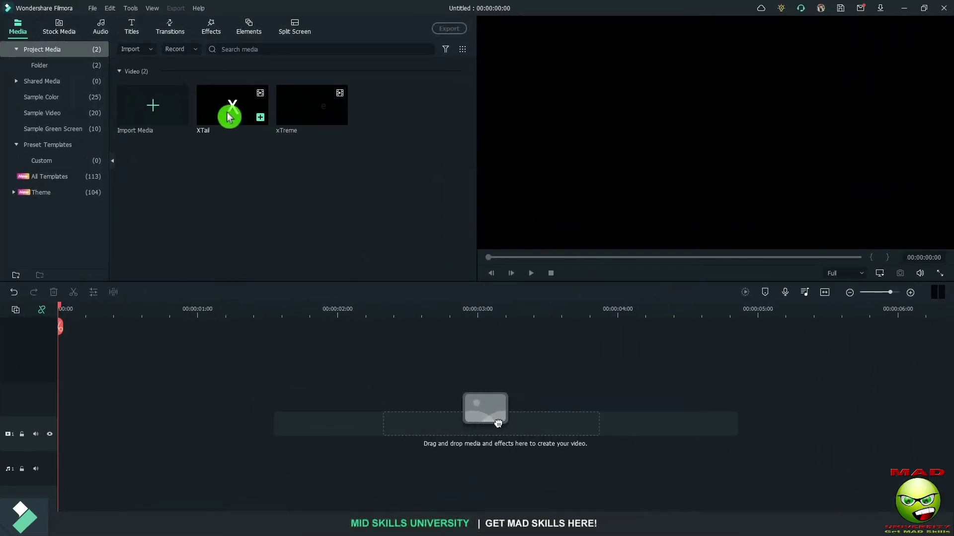
pyautogui.moveTo(228, 115); pyautogui.dragTo(68, 448)
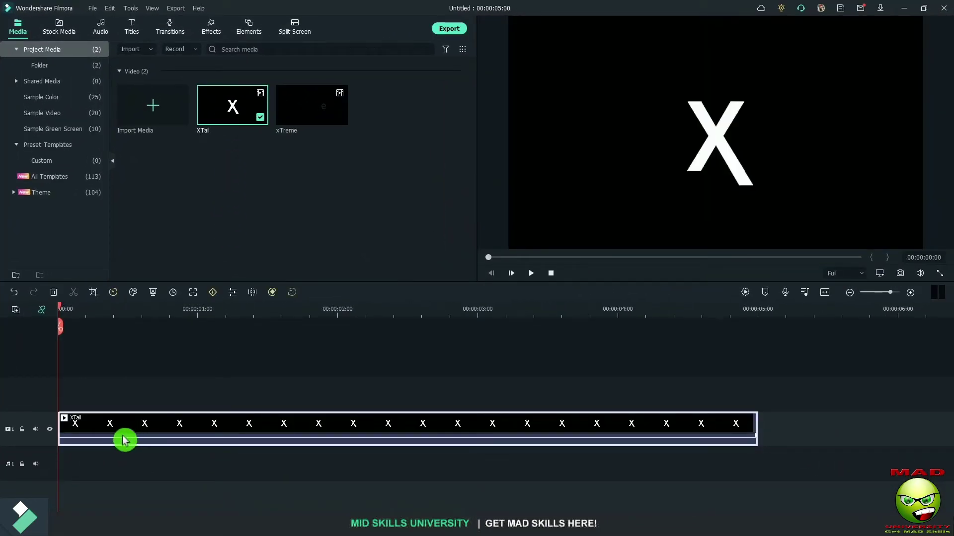
pyautogui.click(134, 472)
pyautogui.press('Delete')
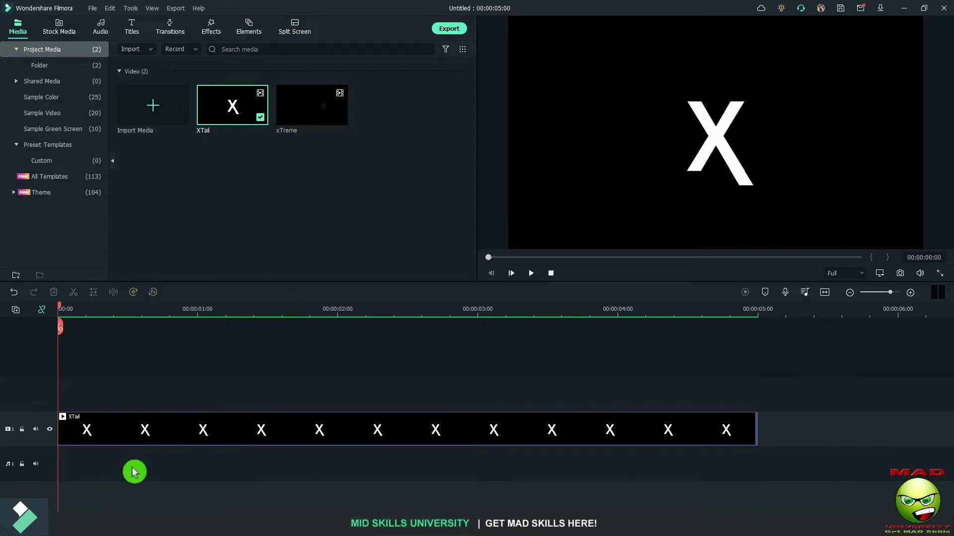
# Enlarge the XTail clip to 400% scale in the preview, centred at position X 0.0, Y 24.9.
pyautogui.click(249, 431)
pyautogui.click(570, 236)
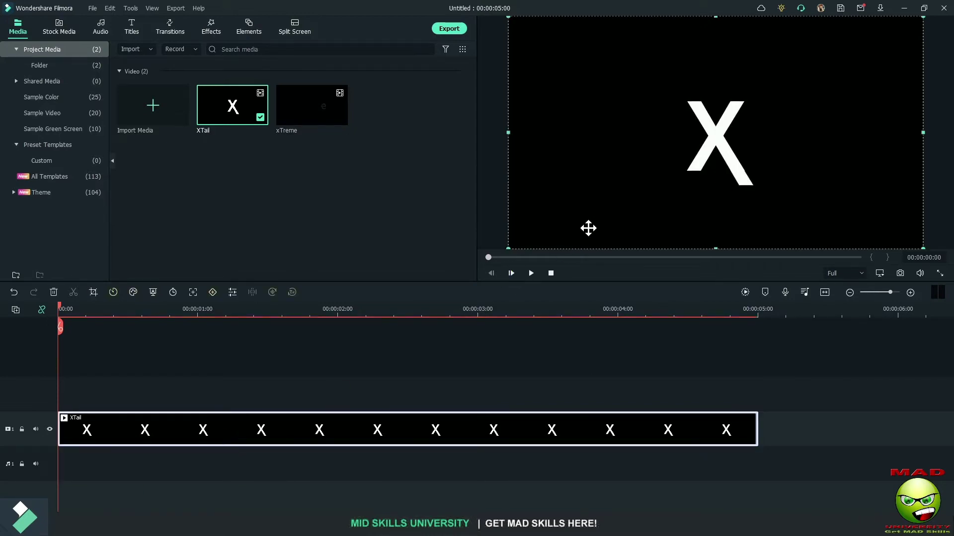
pyautogui.moveTo(588, 228); pyautogui.dragTo(786, 77)
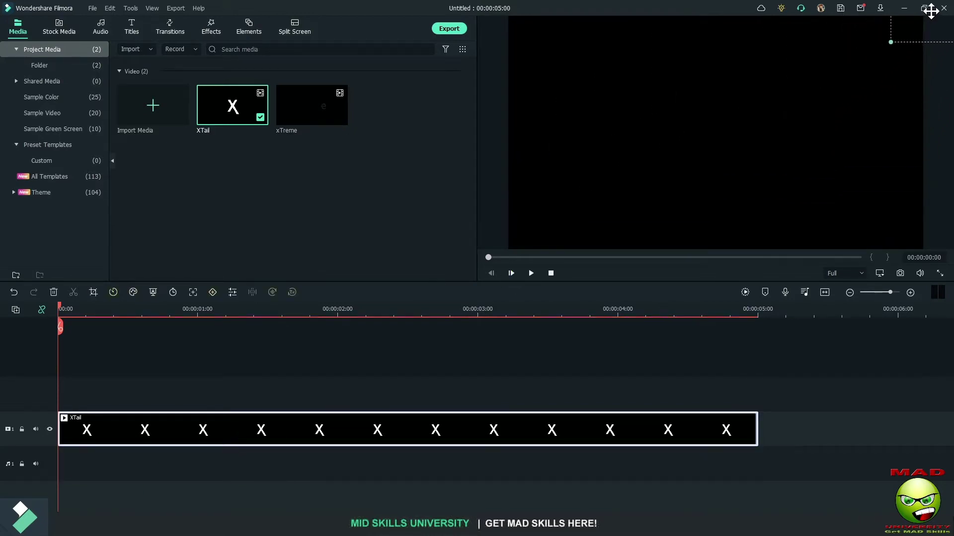
pyautogui.moveTo(888, 43); pyautogui.dragTo(514, 219)
pyautogui.moveTo(791, 85); pyautogui.dragTo(479, 243)
pyautogui.moveTo(434, 275); pyautogui.dragTo(430, 276)
pyautogui.moveTo(793, 78); pyautogui.dragTo(694, 137)
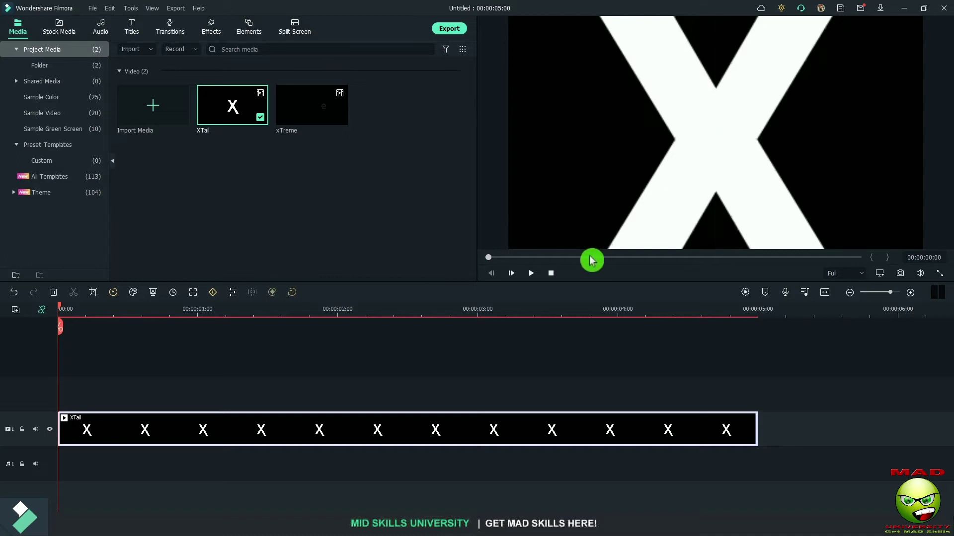
# Keyframe XTail's custom animation at 400% scale at the start, 281.25% at 00:00:00:42 and 220.83% at 00:00:01:20.
pyautogui.doubleClick(234, 443)
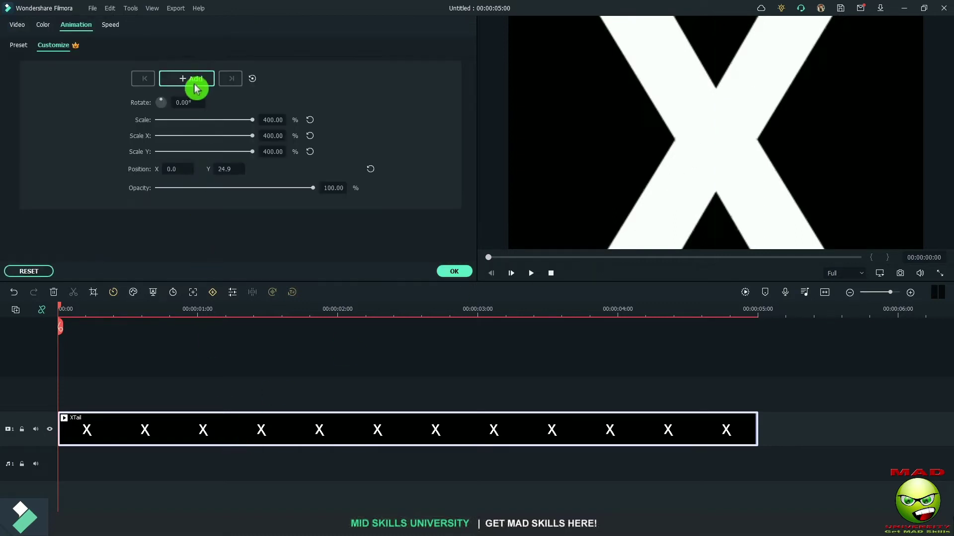
pyautogui.click(194, 81)
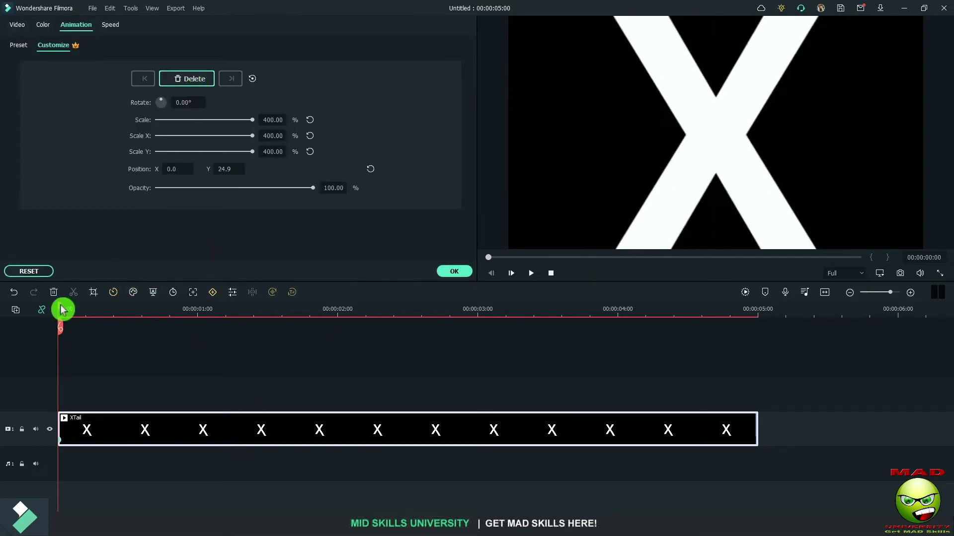
pyautogui.moveTo(62, 310); pyautogui.dragTo(155, 310)
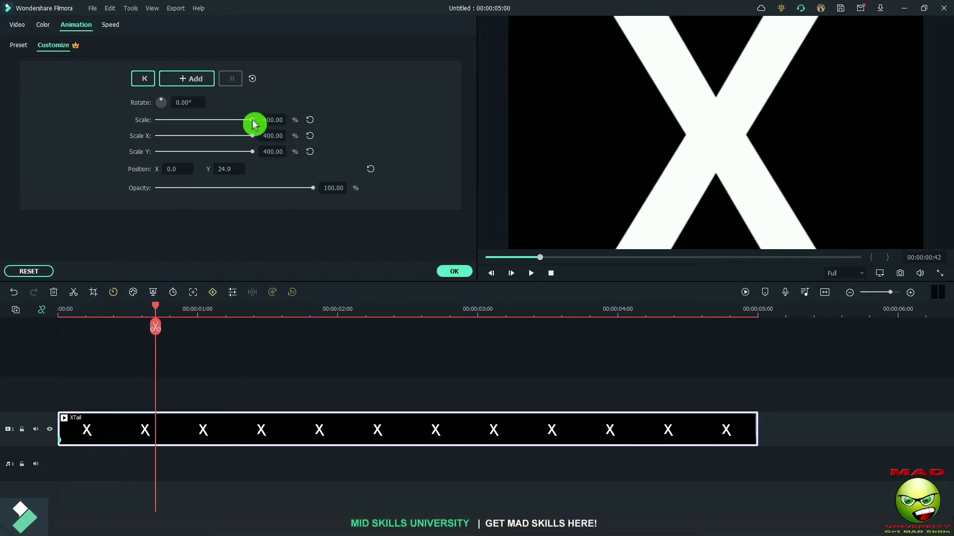
pyautogui.moveTo(252, 121); pyautogui.dragTo(224, 122)
pyautogui.moveTo(155, 304); pyautogui.dragTo(243, 320)
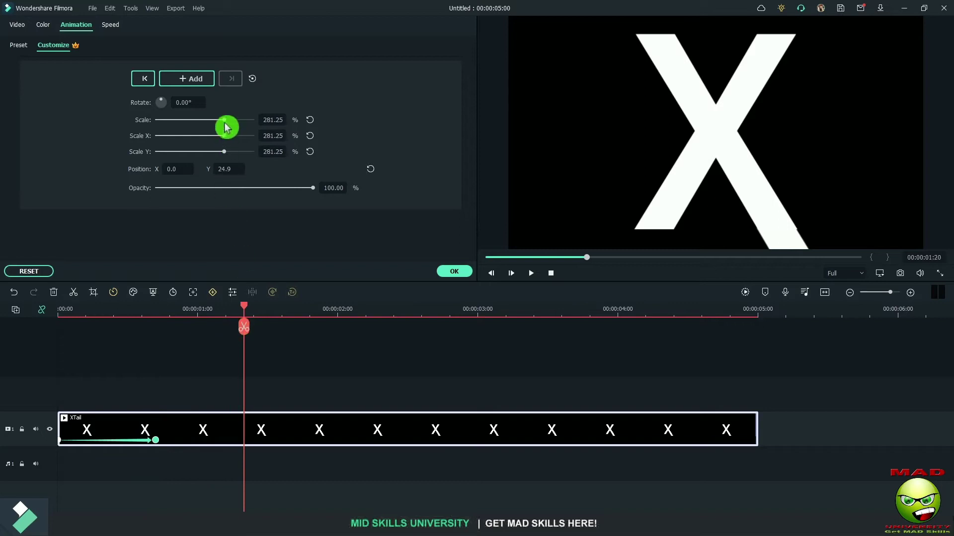
pyautogui.moveTo(226, 126); pyautogui.dragTo(211, 124)
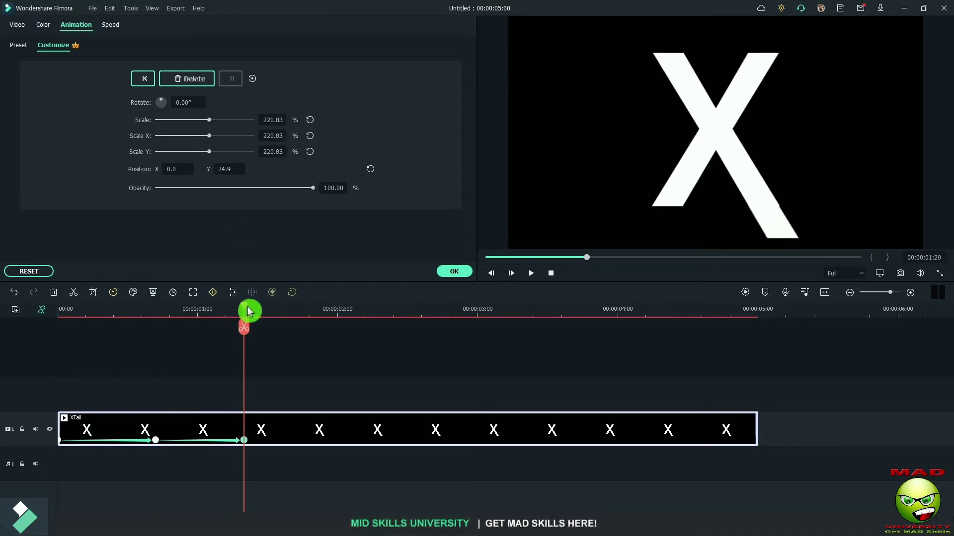
# Keyframe further shrinking of XTail from 00:00:01:54 to 00:00:03:14, ending at 39.58% scale and position X -41.4, Y 12.3.
pyautogui.moveTo(248, 312); pyautogui.dragTo(323, 313)
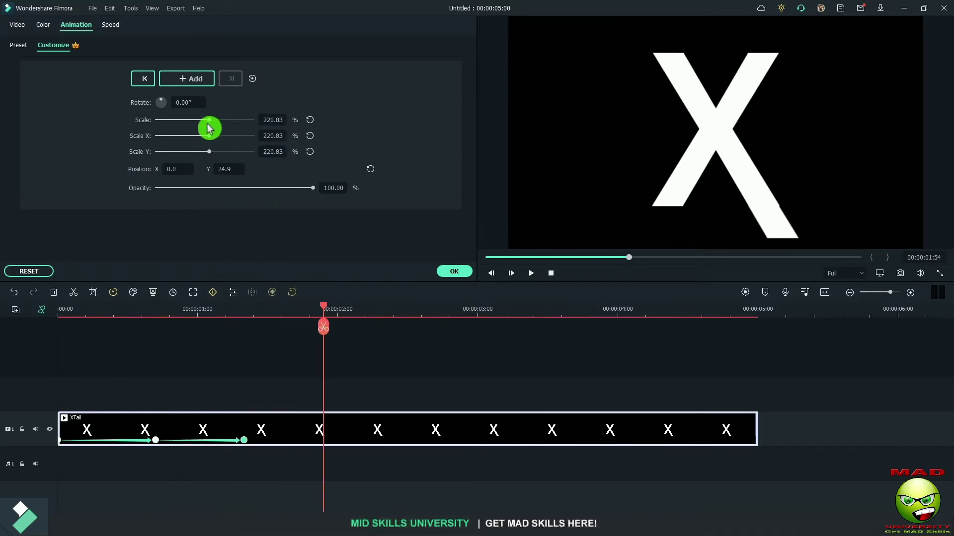
pyautogui.moveTo(208, 128); pyautogui.dragTo(165, 122)
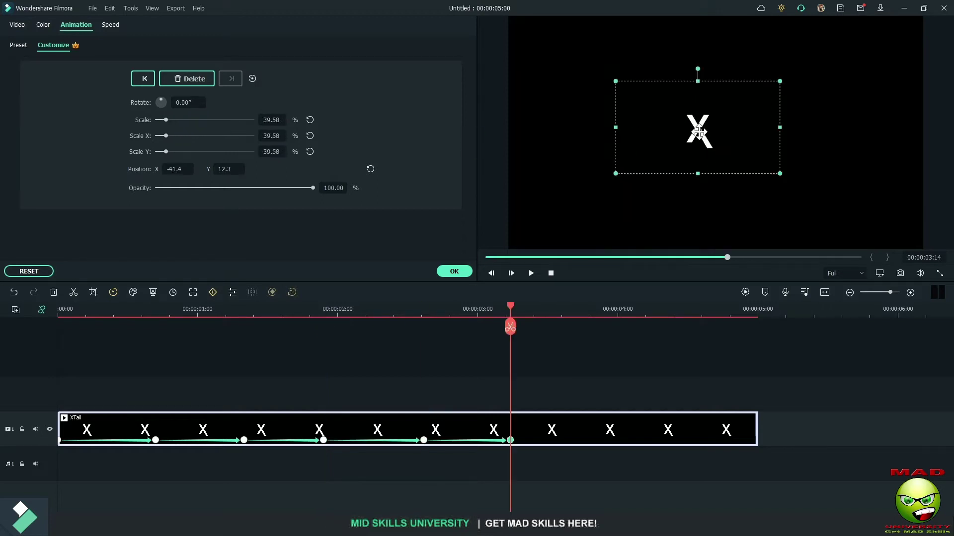
pyautogui.click(559, 300)
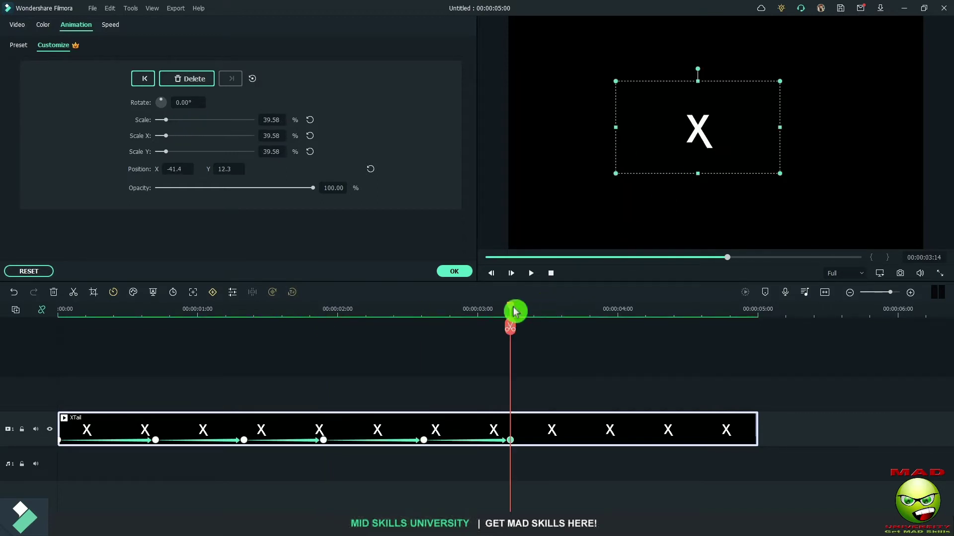
# Add a keyframe at 00:00:04:56 that shifts the X to the left side of the frame, apply it and preview the animation.
pyautogui.moveTo(514, 312); pyautogui.dragTo(749, 317)
pyautogui.moveTo(699, 145); pyautogui.dragTo(698, 143)
pyautogui.press('Left')
pyautogui.press('Left')
pyautogui.press('Left')
pyautogui.press('Left')
pyautogui.press('Left')
pyautogui.press('Left')
pyautogui.press('Left')
pyautogui.press('Left')
pyautogui.press('Left')
pyautogui.press('Left')
pyautogui.press('Left')
pyautogui.press('Left')
pyautogui.press('Left')
pyautogui.press('Left')
pyautogui.press('Left')
pyautogui.press('Left')
pyautogui.press('Left')
pyautogui.press('Left')
pyautogui.press('Left')
pyautogui.press('Left')
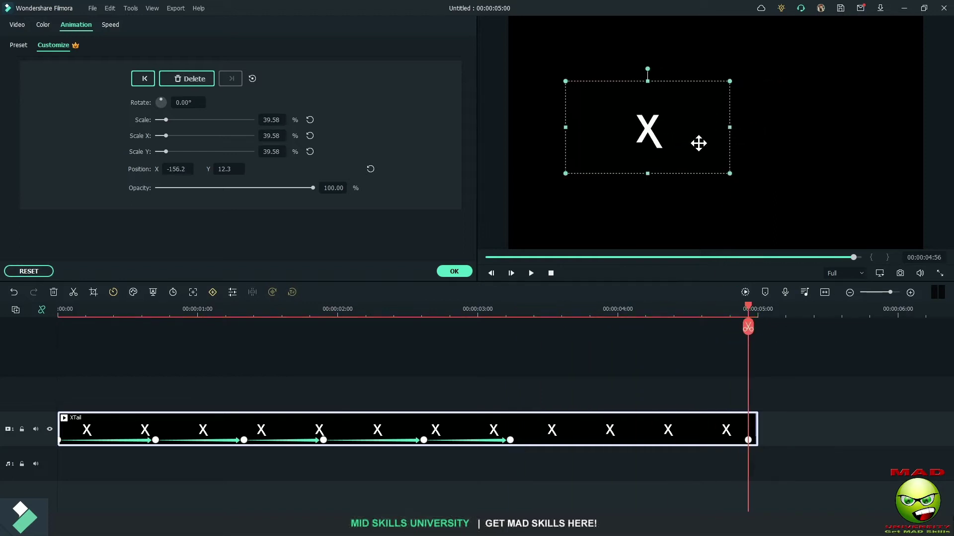
pyautogui.click(463, 275)
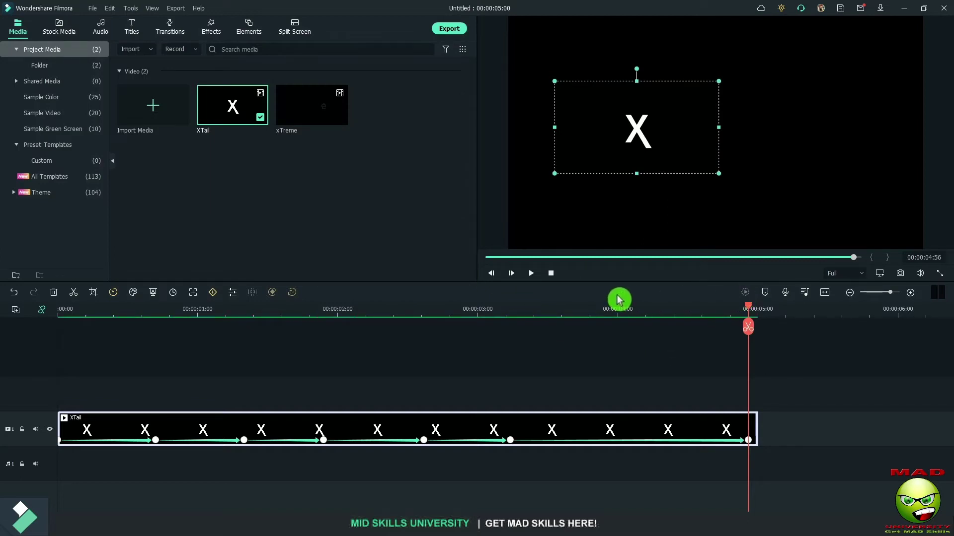
pyautogui.click(552, 275)
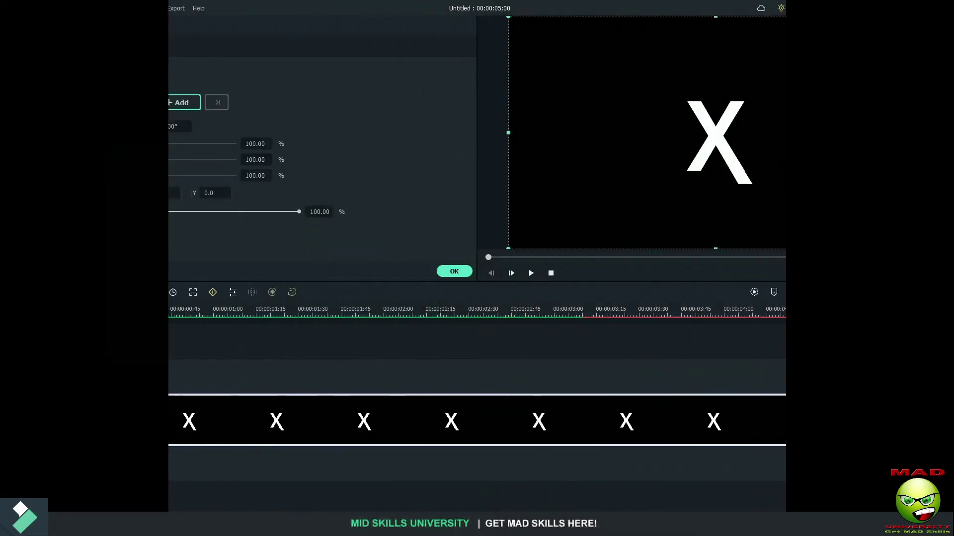
# Set a custom animation keyframe with 3000% scale at the start of the Xtail clip and apply it.
pyautogui.click(62, 56)
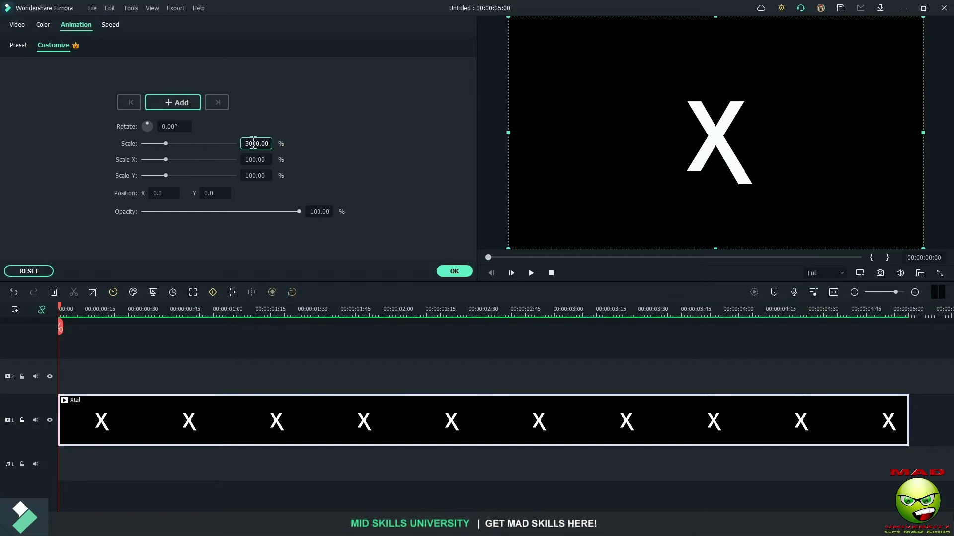
pyautogui.moveTo(252, 144); pyautogui.dragTo(287, 147)
pyautogui.click(454, 270)
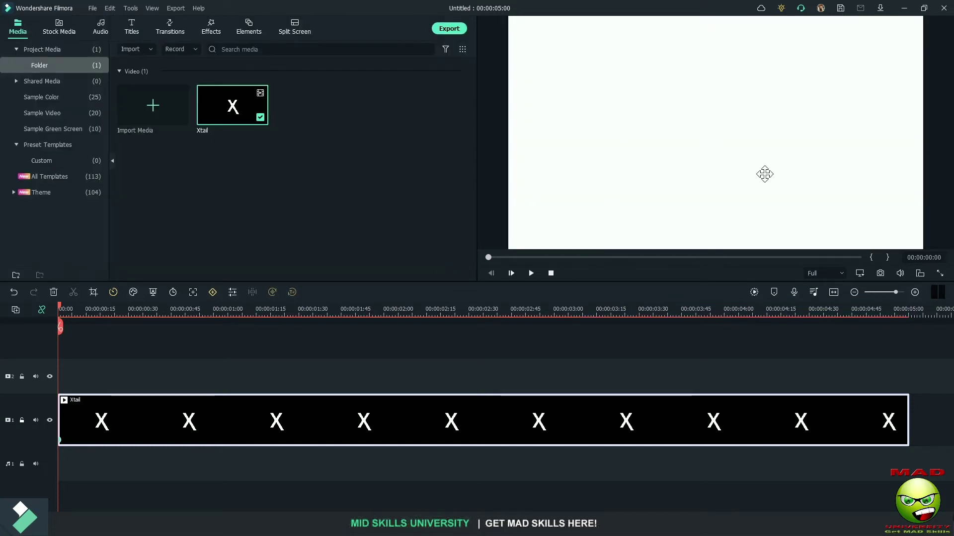
# Add a keyframe at 00:00:02:22 on the Xtail clip with the scale set to 80% and apply it.
pyautogui.doubleClick(166, 421)
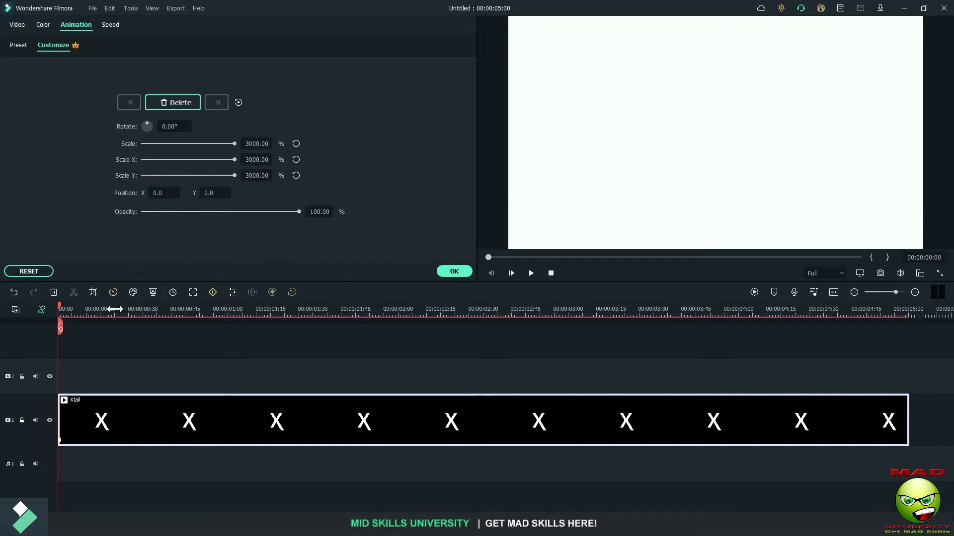
pyautogui.moveTo(61, 310); pyautogui.dragTo(461, 353)
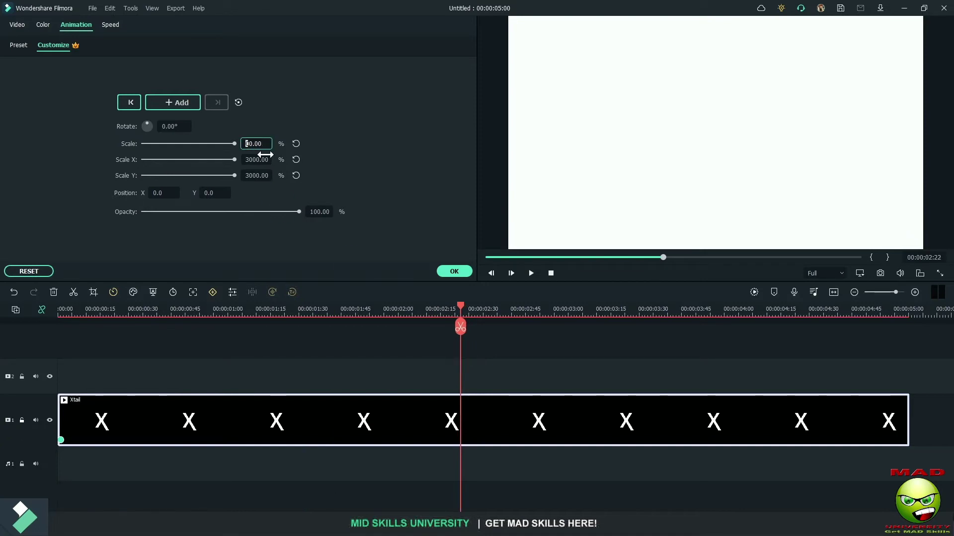
pyautogui.click(450, 271)
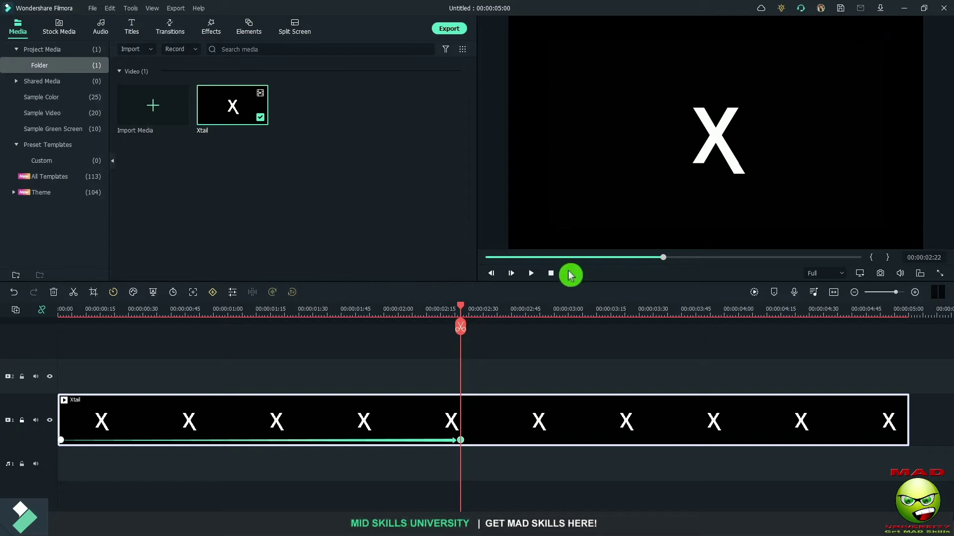
# Add a hold keyframe at 00:00:02:24 on the Xtail clip, keeping its scale and position.
pyautogui.doubleClick(499, 426)
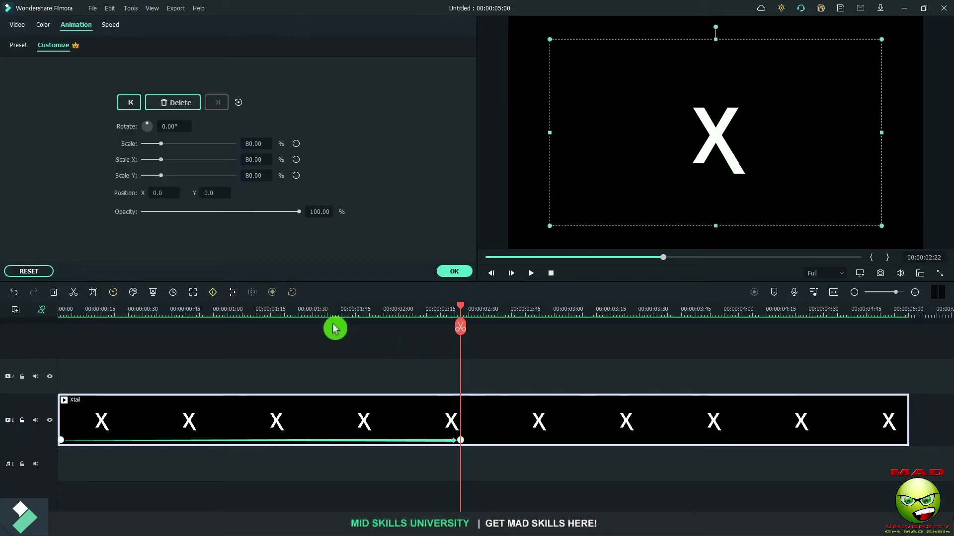
pyautogui.moveTo(462, 311); pyautogui.dragTo(466, 308)
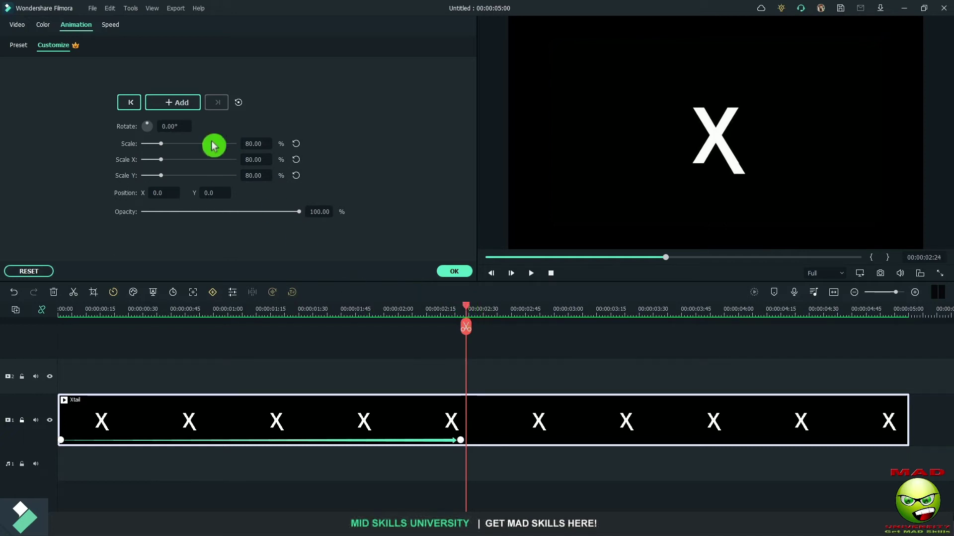
pyautogui.click(182, 103)
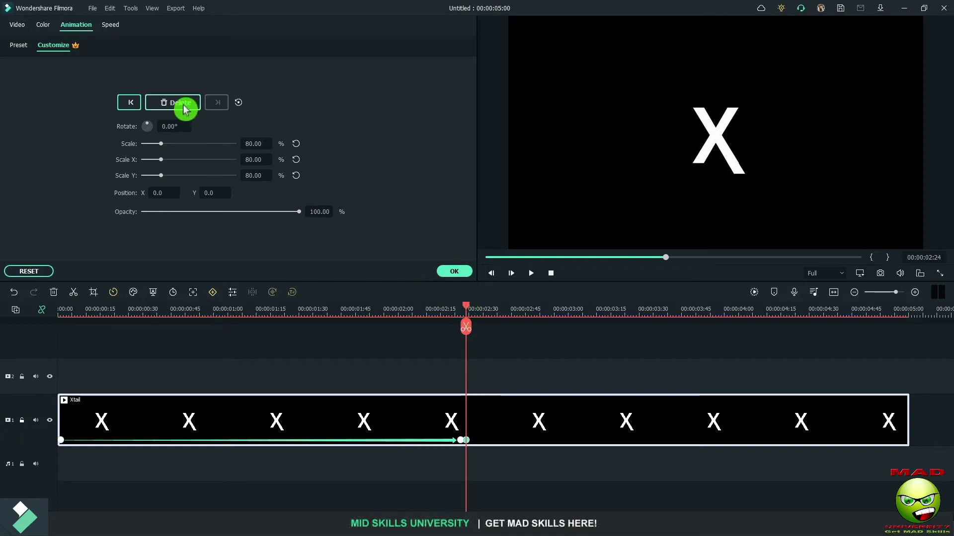
# Keyframe the X at 00:00:04:02 to move horizontally left to position X -180.3.
pyautogui.moveTo(466, 309); pyautogui.dragTo(744, 310)
pyautogui.click(723, 170)
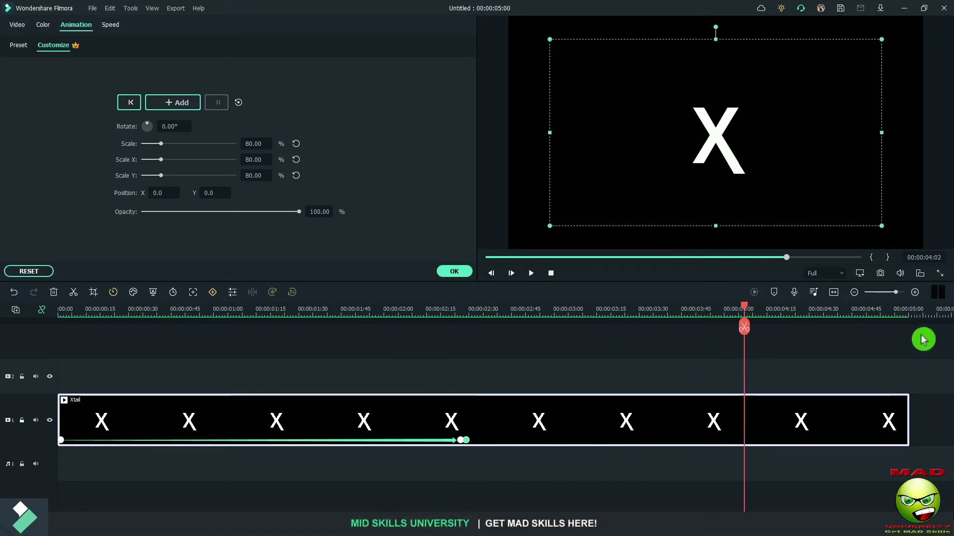
pyautogui.press('Left')
pyautogui.press('Left')
pyautogui.press('Left')
pyautogui.press('Left')
pyautogui.press('Left')
pyautogui.press('Left')
pyautogui.press('Left')
pyautogui.press('Left')
pyautogui.press('Left')
pyautogui.press('Left')
pyautogui.press('Left')
pyautogui.press('Left')
pyautogui.press('Left')
pyautogui.press('Left')
pyautogui.press('Left')
pyautogui.press('Left')
pyautogui.press('Left')
pyautogui.press('Left')
pyautogui.press('Left')
pyautogui.press('Left')
pyautogui.press('Left')
pyautogui.press('Left')
pyautogui.press('Left')
pyautogui.press('Left')
pyautogui.press('Left')
pyautogui.press('Left')
pyautogui.press('Left')
pyautogui.press('Left')
pyautogui.press('Left')
pyautogui.press('Left')
pyautogui.press('Left')
pyautogui.press('Left')
pyautogui.press('Left')
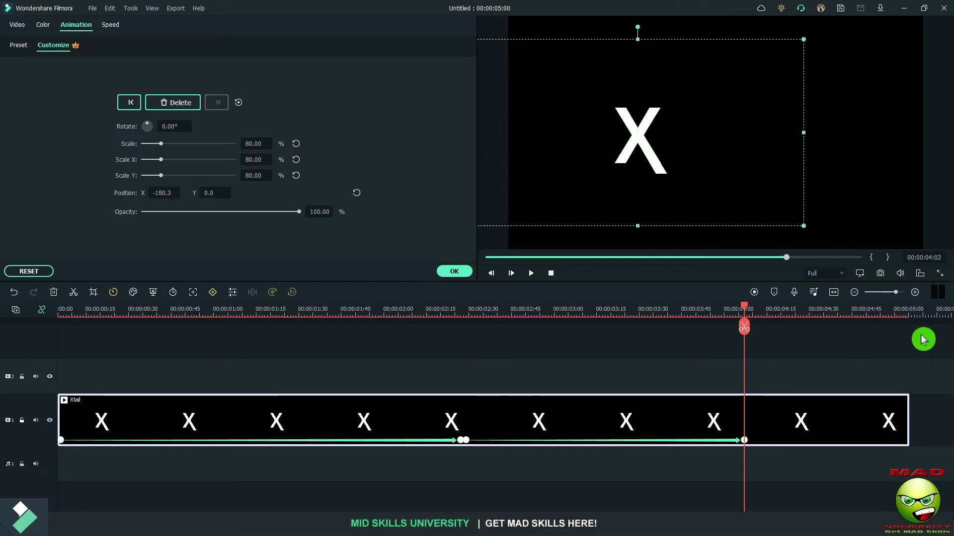
# Apply the Xtail keyframes, play the animation from the start and begin exporting it.
pyautogui.click(455, 273)
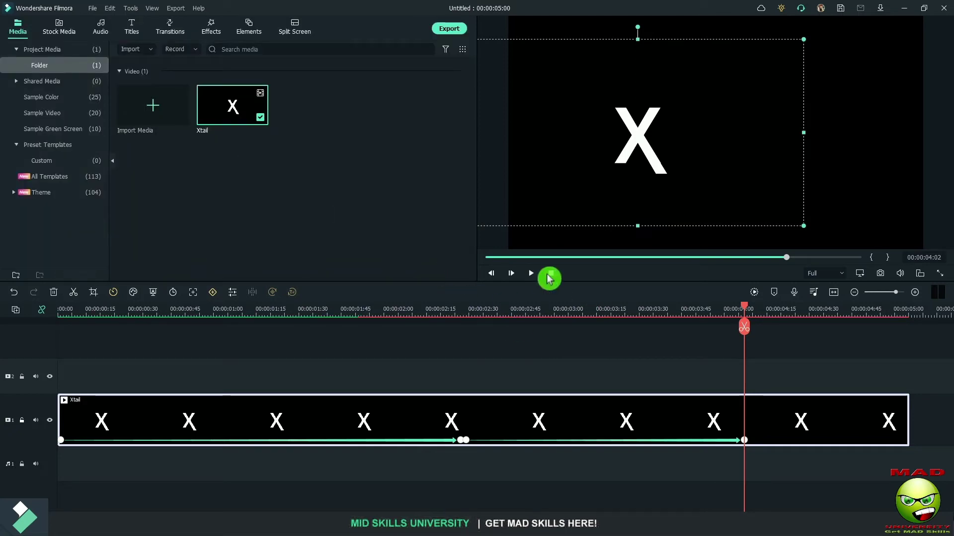
pyautogui.click(550, 273)
pyautogui.click(531, 273)
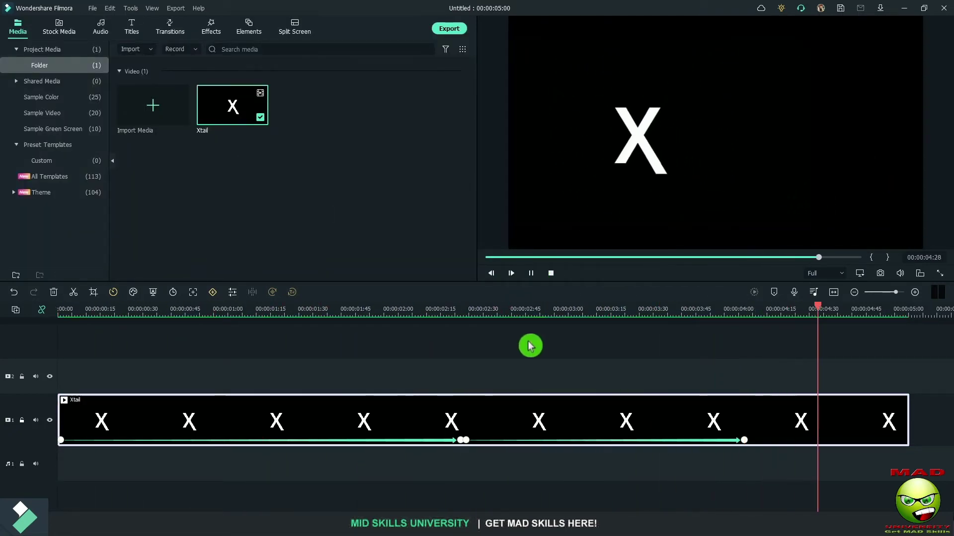
pyautogui.click(449, 29)
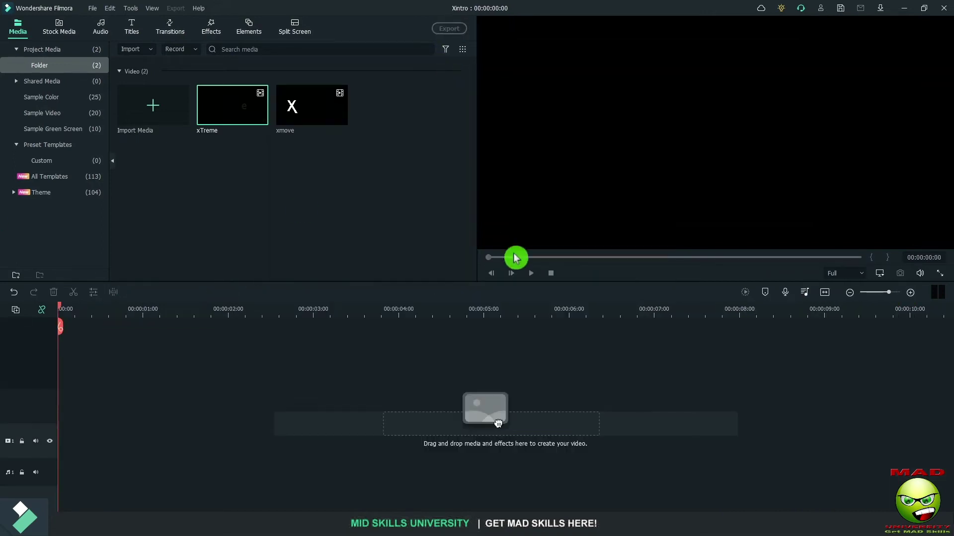
# Place the xmove clip at the start of track 1 and capture a snapshot of its final frame.
pyautogui.moveTo(319, 106); pyautogui.dragTo(55, 447)
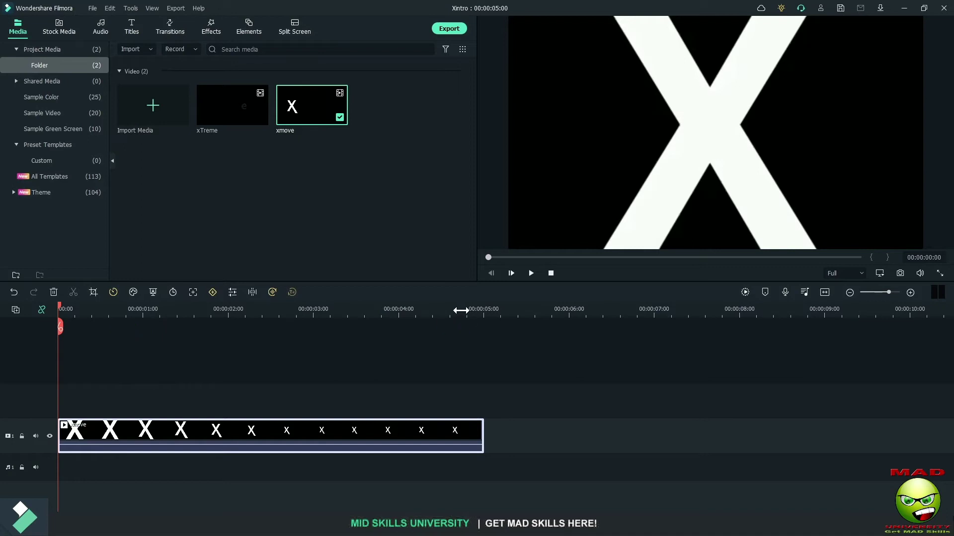
pyautogui.click(479, 315)
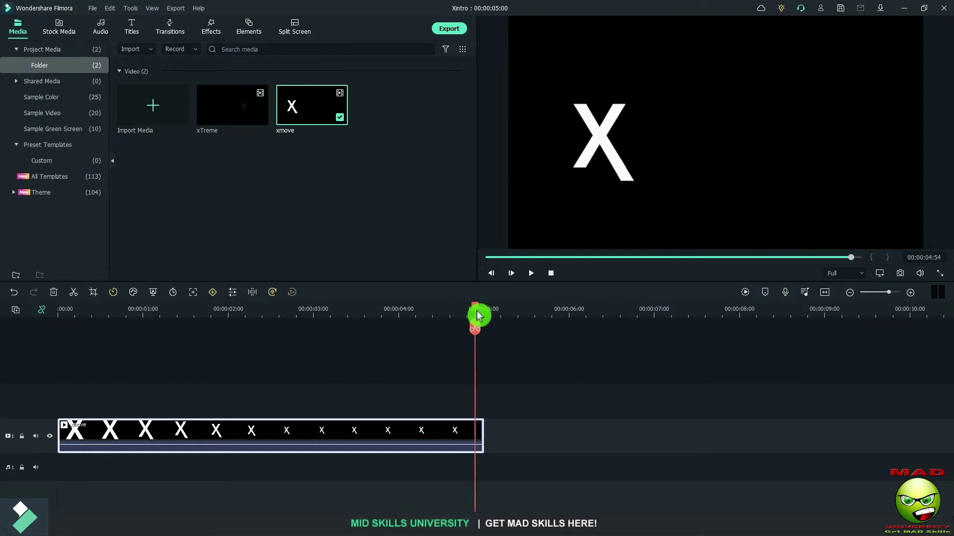
pyautogui.click(900, 273)
pyautogui.click(478, 352)
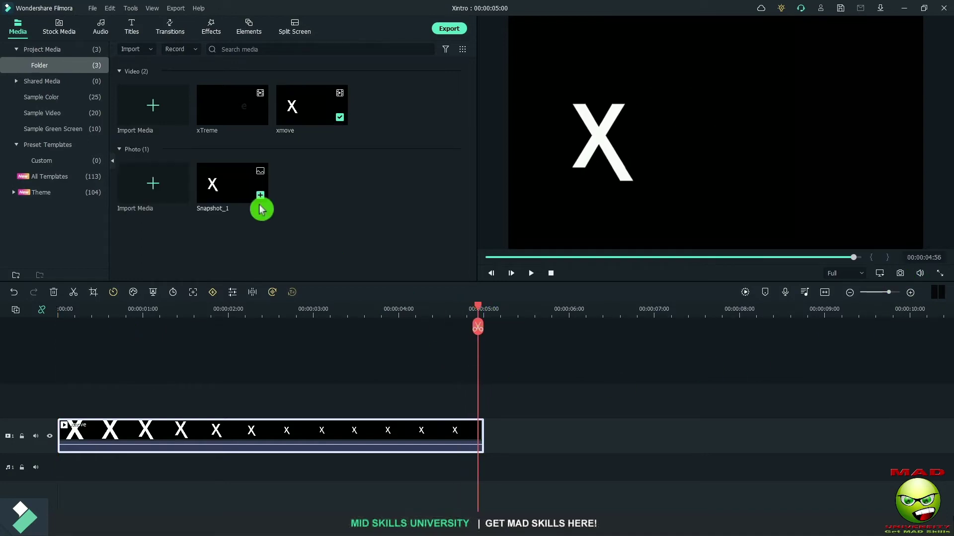
# Append Snapshot_1 directly after the xmove clip, and detach and delete the xmove clip's audio.
pyautogui.moveTo(251, 198); pyautogui.dragTo(490, 434)
pyautogui.click(399, 444)
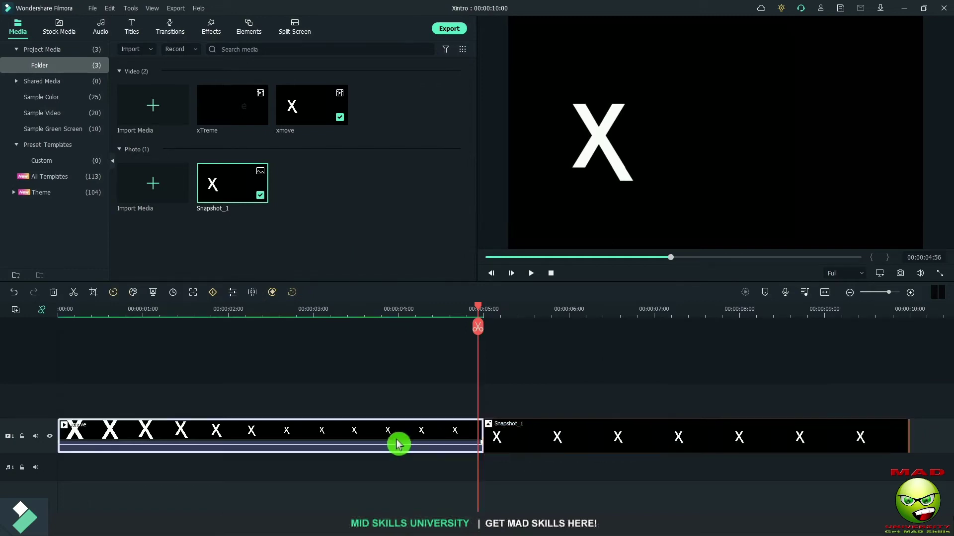
pyautogui.hotkey('ctrl', 'alt', 'd')
pyautogui.click(345, 473)
pyautogui.press('Delete')
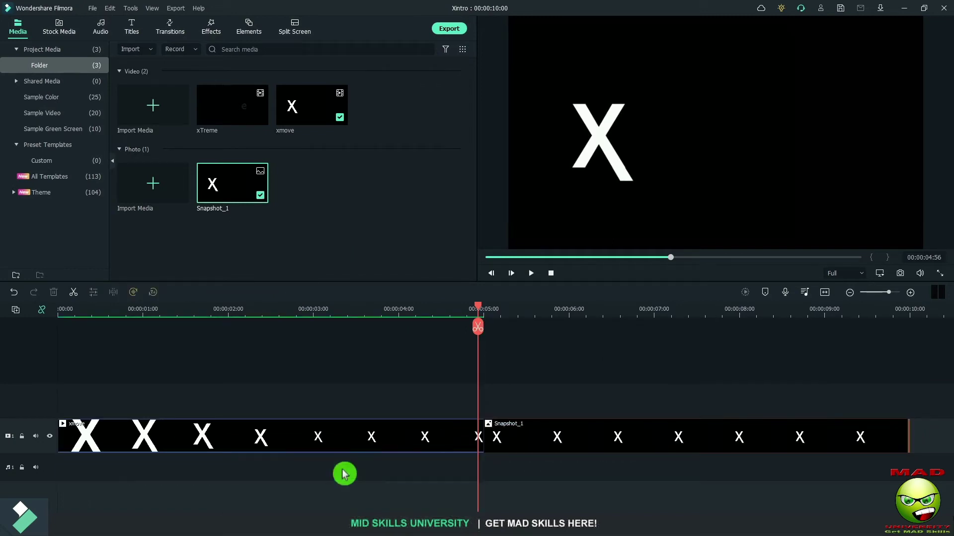
# Move the xmove and Snapshot_1 clips up to track 2 and place the xTreme clip on track 1 beneath the snapshot.
pyautogui.moveTo(478, 311); pyautogui.dragTo(536, 348)
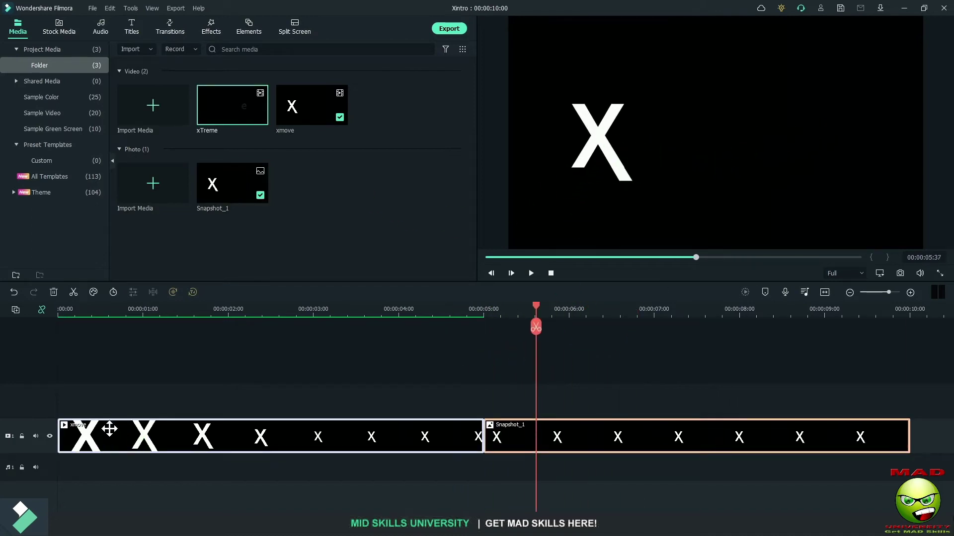
pyautogui.moveTo(109, 430); pyautogui.dragTo(111, 400)
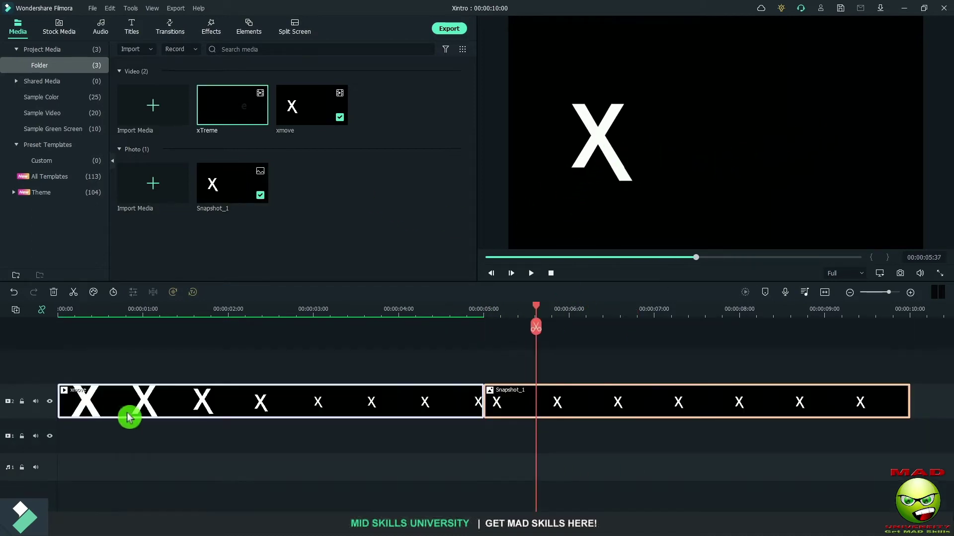
pyautogui.moveTo(244, 112); pyautogui.dragTo(494, 447)
pyautogui.click(465, 315)
pyautogui.click(746, 292)
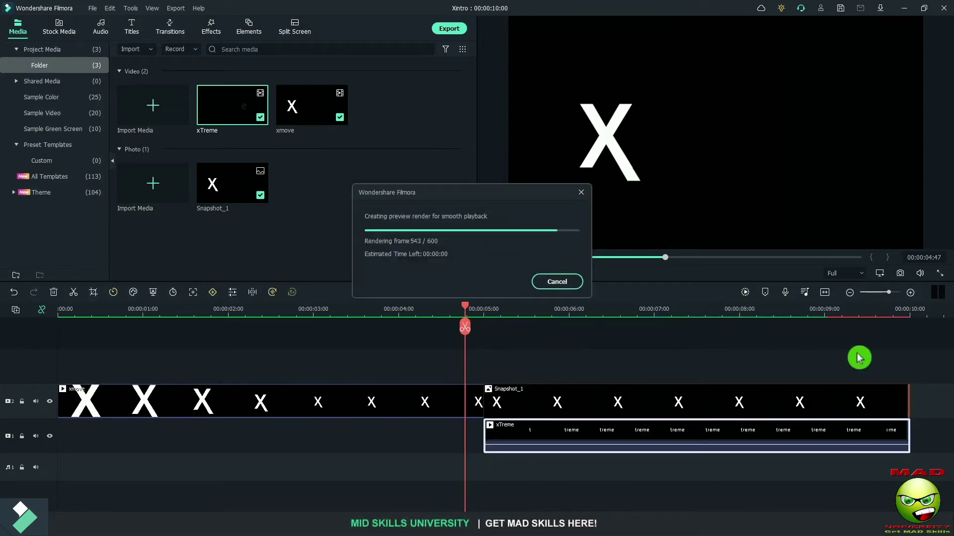
# Set the Snapshot_1 clip's blending mode to Lighten and play a rendered preview of the X with the treme text.
pyautogui.doubleClick(838, 402)
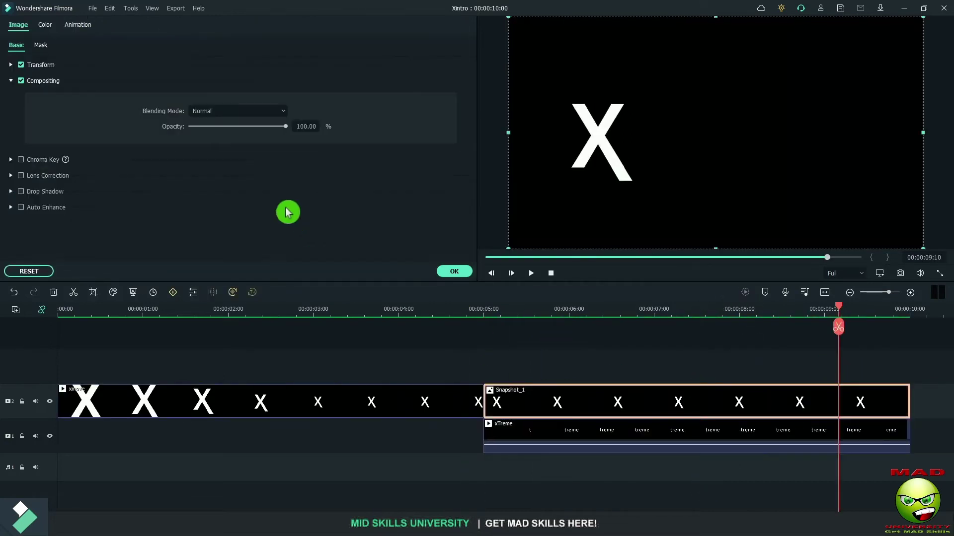
pyautogui.click(257, 111)
pyautogui.click(230, 213)
pyautogui.click(456, 271)
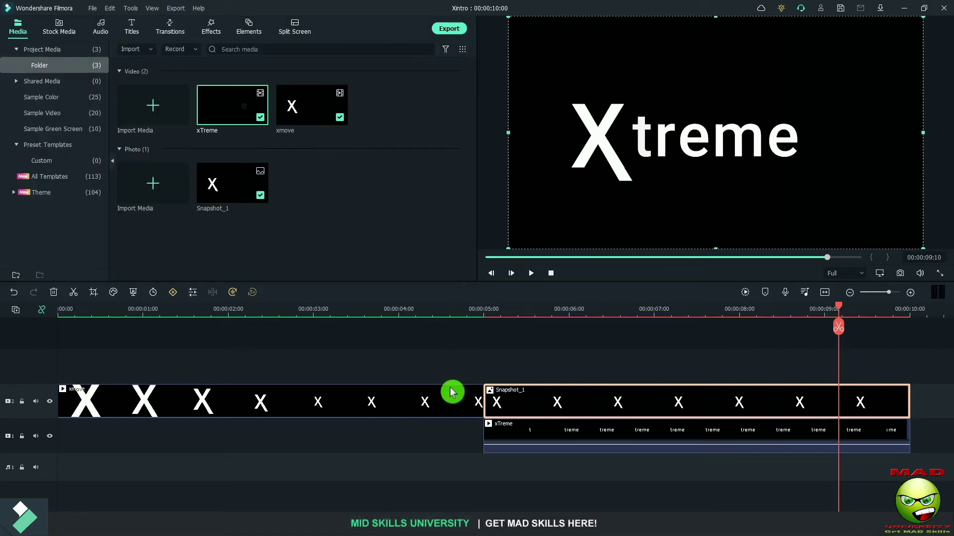
pyautogui.click(458, 321)
pyautogui.click(744, 293)
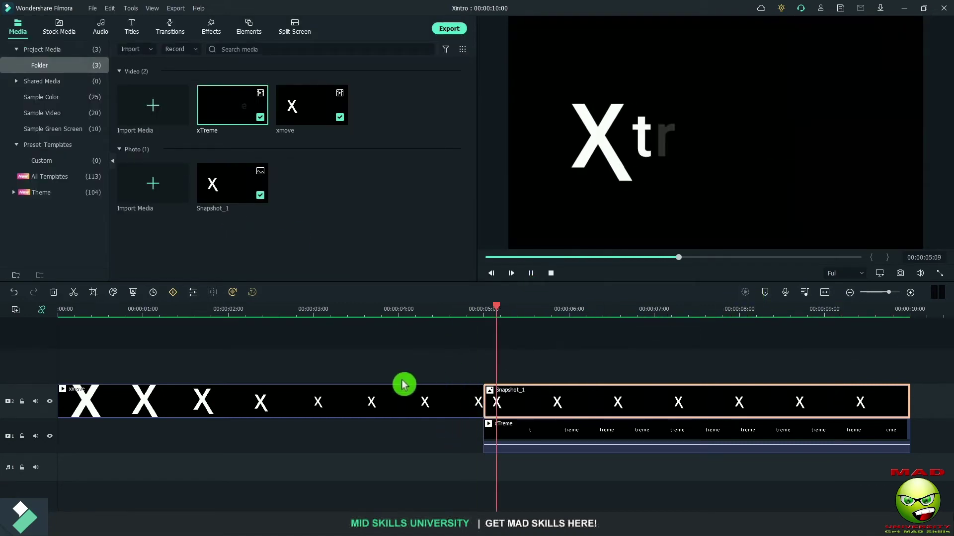
pyautogui.click(550, 275)
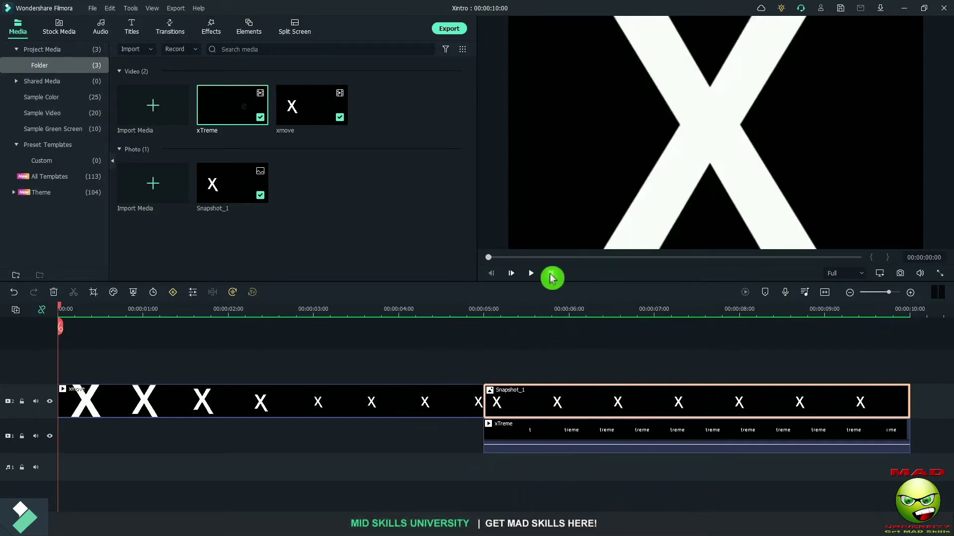
# Lock track 2, shift the treme text up and slightly left toward the top of the X, and render the preview.
pyautogui.click(23, 401)
pyautogui.click(686, 441)
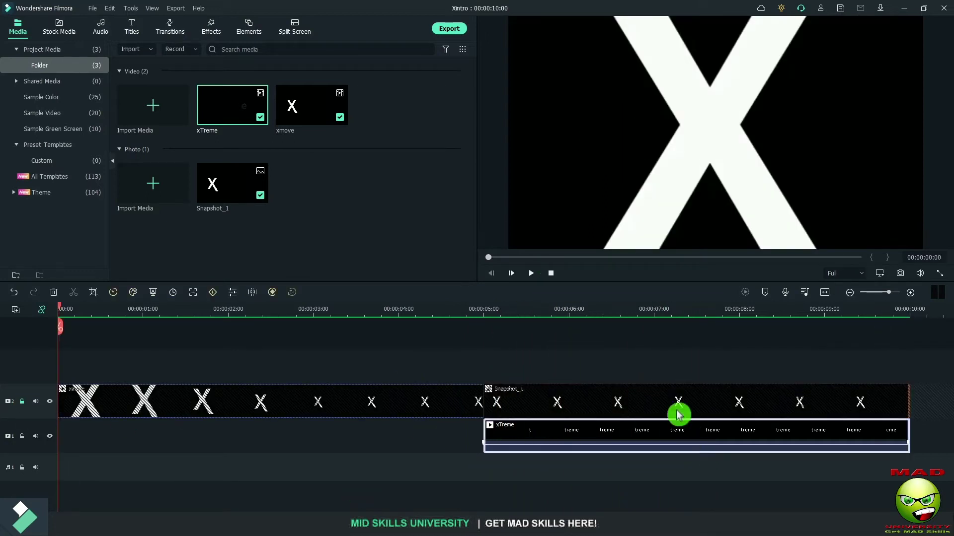
pyautogui.click(622, 322)
pyautogui.click(666, 148)
pyautogui.moveTo(666, 148); pyautogui.dragTo(660, 139)
pyautogui.click(744, 293)
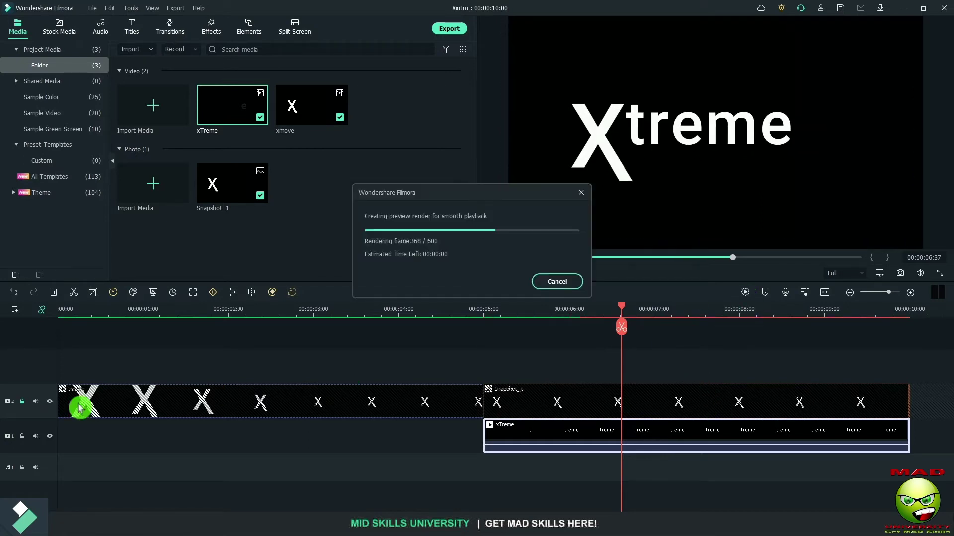
pyautogui.click(550, 275)
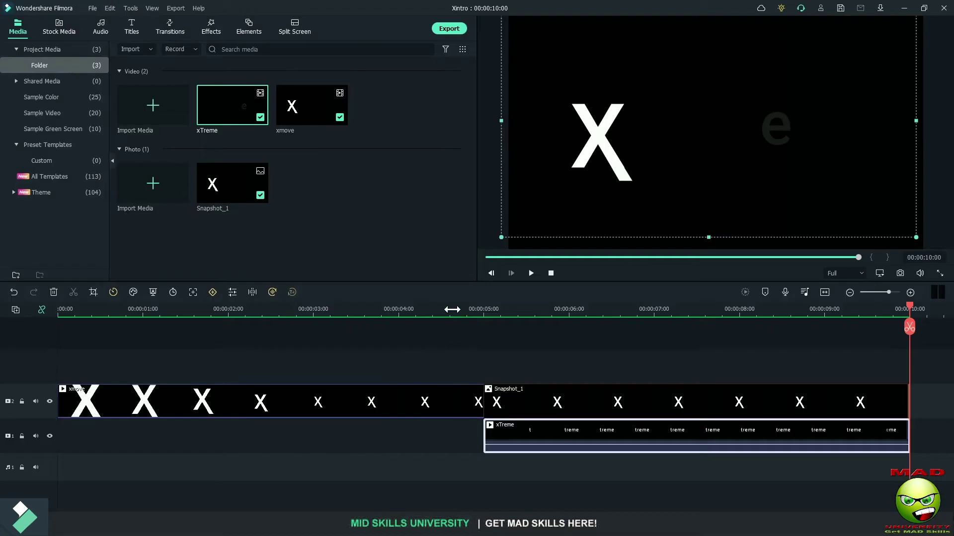
# Start the xTreme clip about one second earlier and set the xmove clip's blending mode to Lighten.
pyautogui.moveTo(452, 309); pyautogui.dragTo(438, 329)
pyautogui.moveTo(530, 436); pyautogui.dragTo(451, 435)
pyautogui.doubleClick(345, 415)
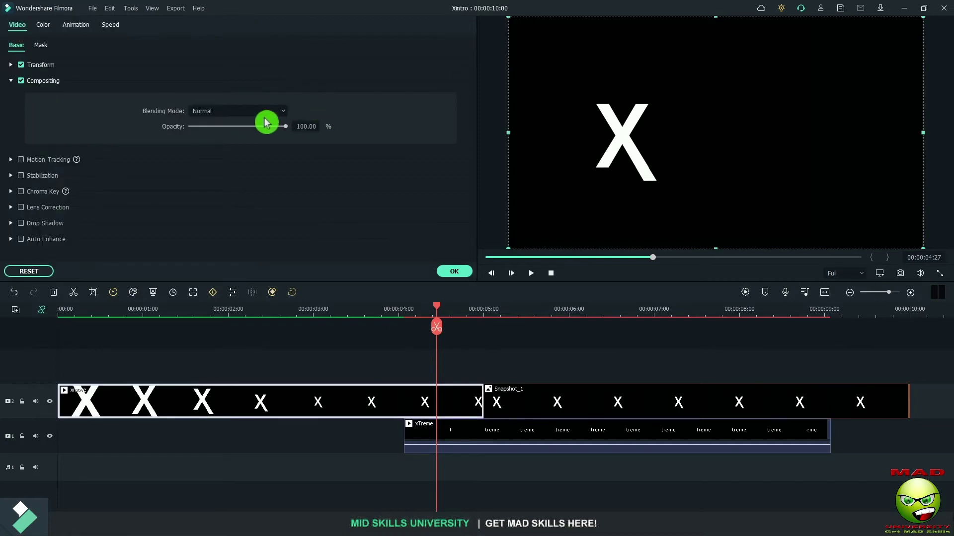
pyautogui.click(266, 112)
pyautogui.click(235, 211)
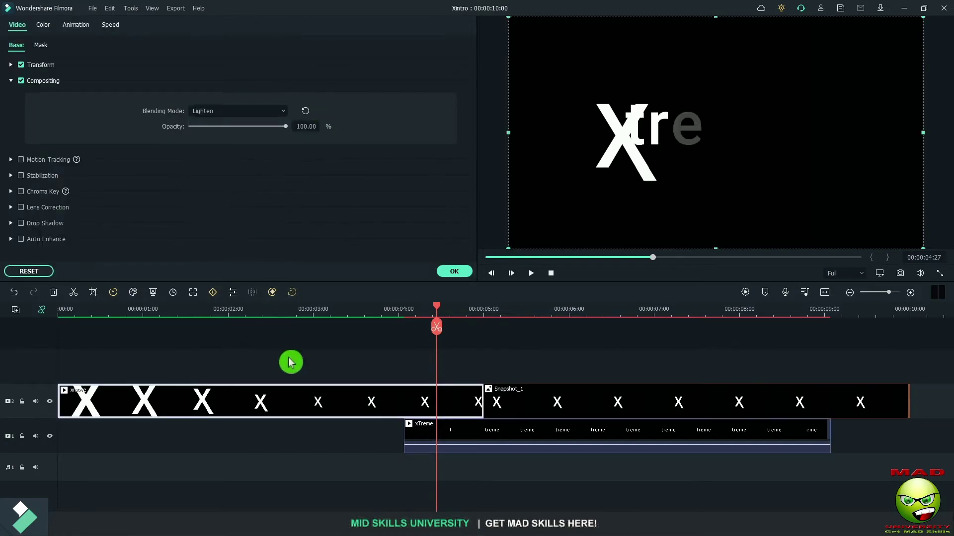
pyautogui.moveTo(435, 358); pyautogui.dragTo(58, 350)
pyautogui.click(746, 293)
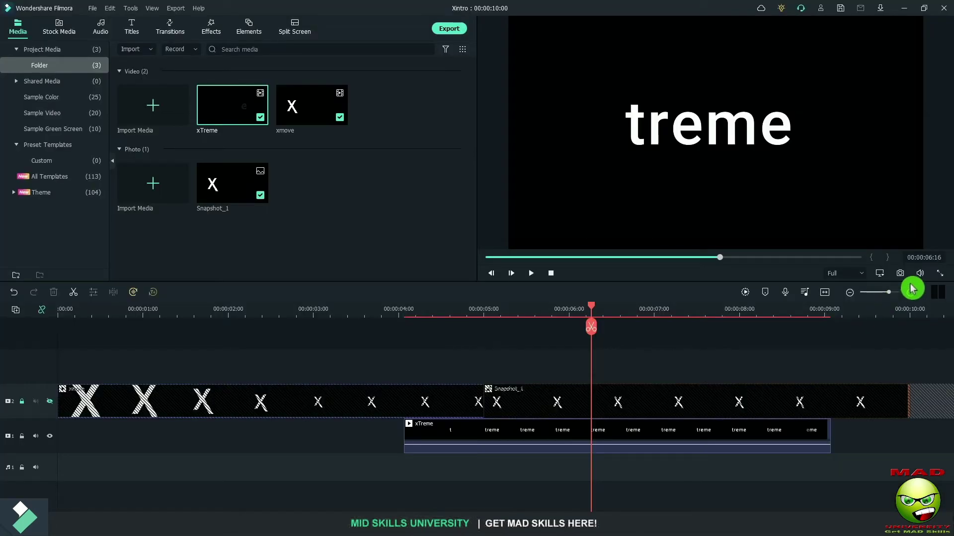
# Capture a snapshot of the treme text alone and fine-tune the xTreme clip's position beside the X.
pyautogui.click(901, 274)
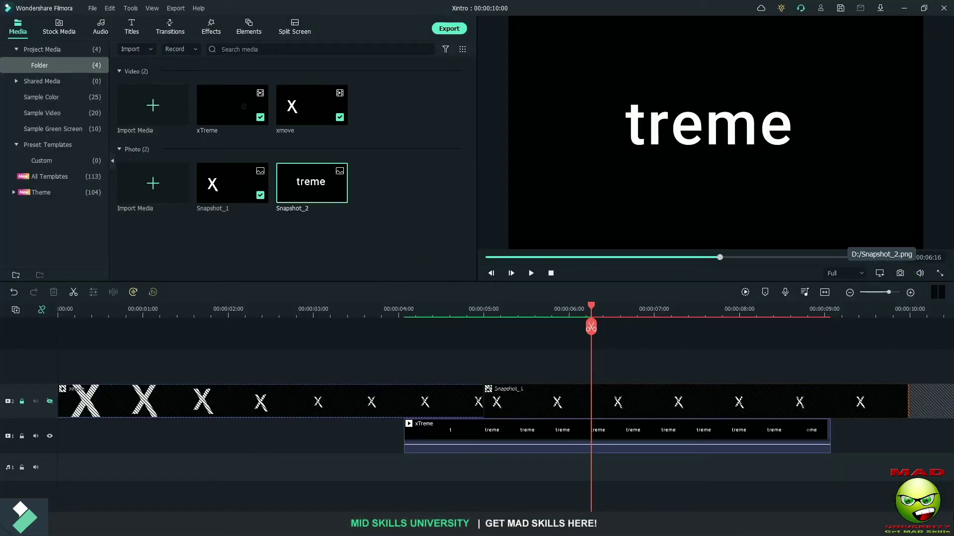
pyautogui.moveTo(472, 341); pyautogui.dragTo(542, 351)
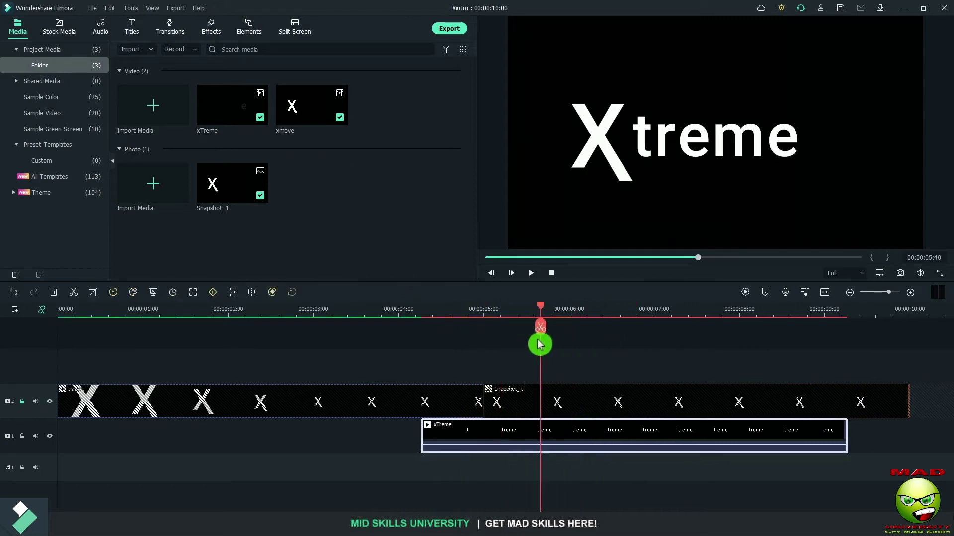
pyautogui.click(49, 401)
pyautogui.click(600, 430)
pyautogui.click(734, 142)
pyautogui.moveTo(734, 131); pyautogui.dragTo(726, 125)
pyautogui.click(49, 402)
pyautogui.moveTo(694, 128); pyautogui.dragTo(692, 123)
pyautogui.moveTo(543, 309); pyautogui.dragTo(427, 346)
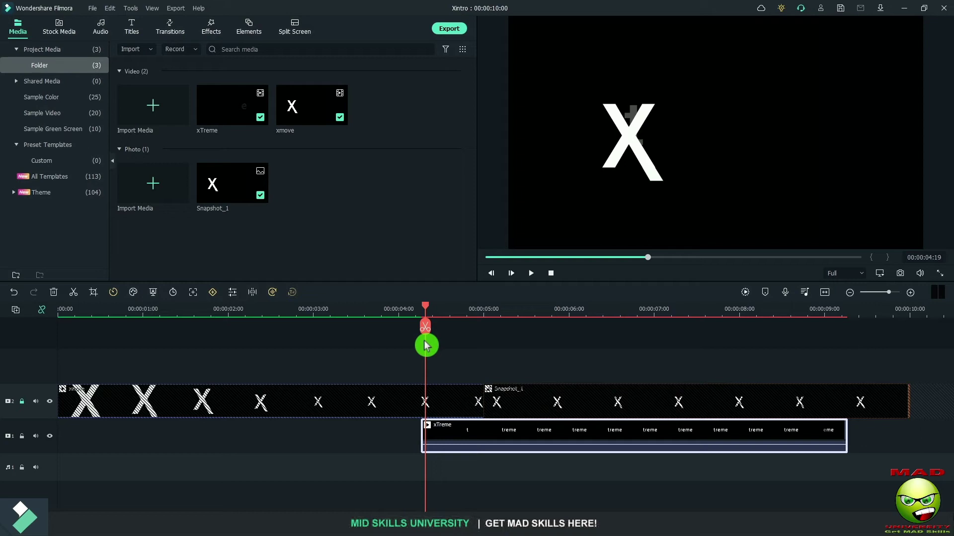
# Apply a rectangle mask to the short opening segment of the xTreme clip, add a mask keyframe and reposition the mask.
pyautogui.doubleClick(492, 443)
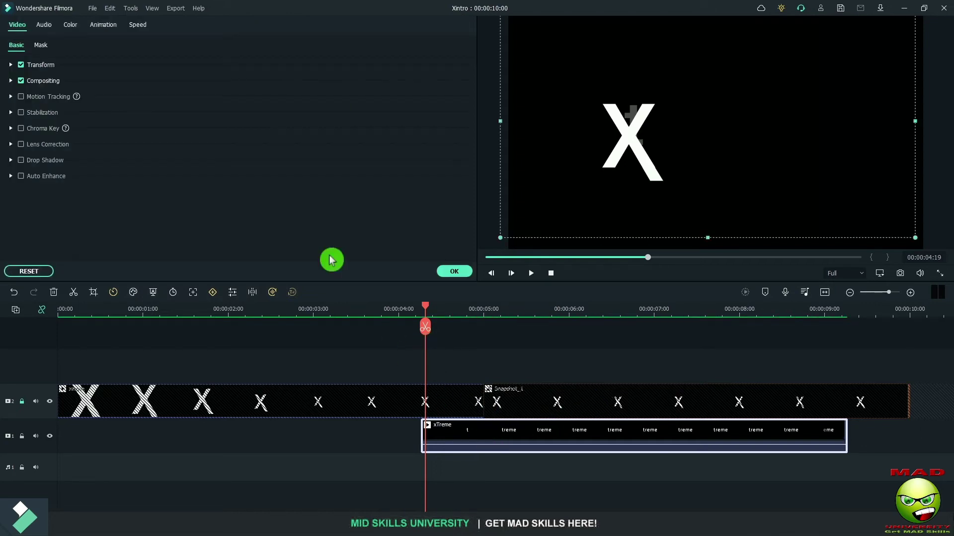
pyautogui.click(42, 46)
pyautogui.click(164, 97)
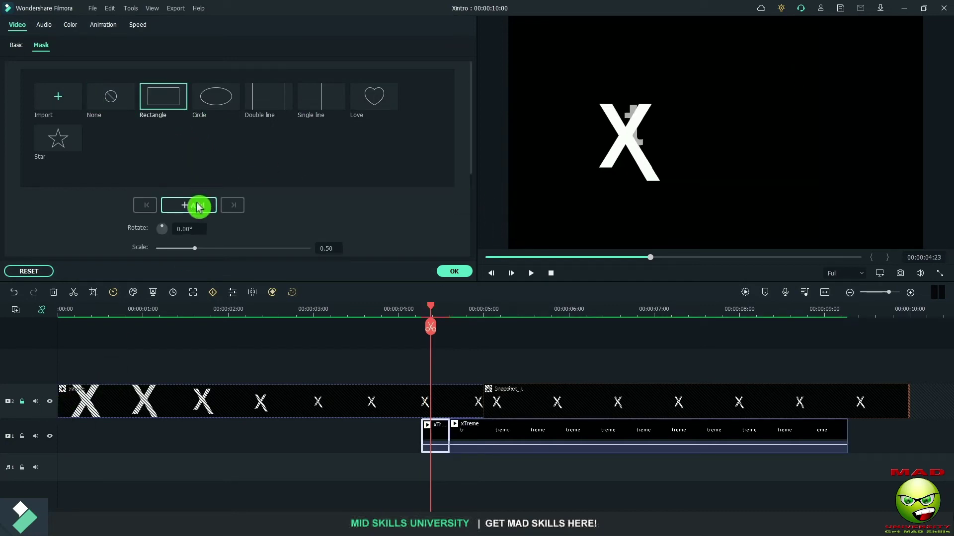
pyautogui.click(199, 206)
pyautogui.moveTo(654, 115); pyautogui.dragTo(750, 149)
pyautogui.click(607, 298)
# Play the Xtreme intro in full screen to check the letter reveal, and return to the start.
pyautogui.moveTo(432, 310); pyautogui.dragTo(215, 341)
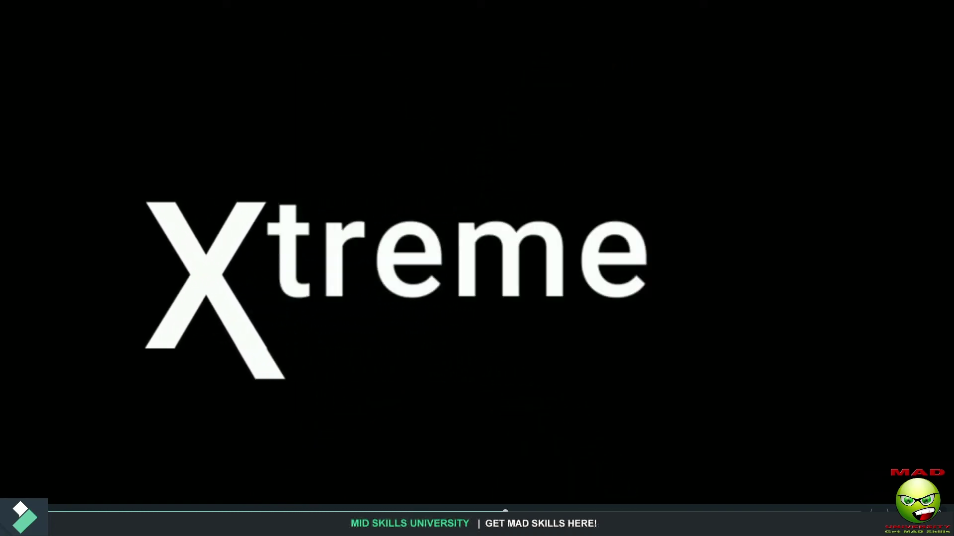
pyautogui.press('Escape')
pyautogui.click(551, 273)
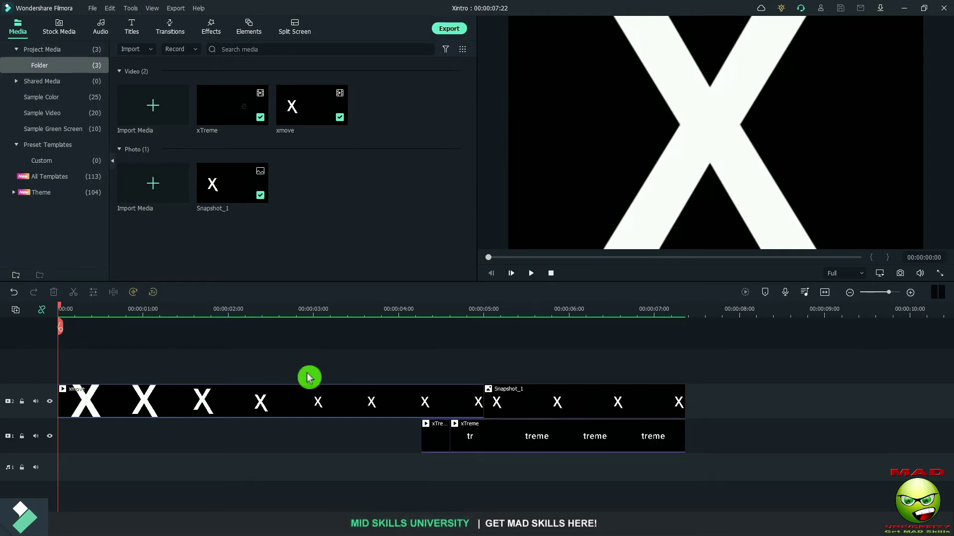
# Delete all clips from the timeline and clear the old videos and snapshot from the project media.
pyautogui.moveTo(736, 437); pyautogui.dragTo(60, 364)
pyautogui.press('Delete')
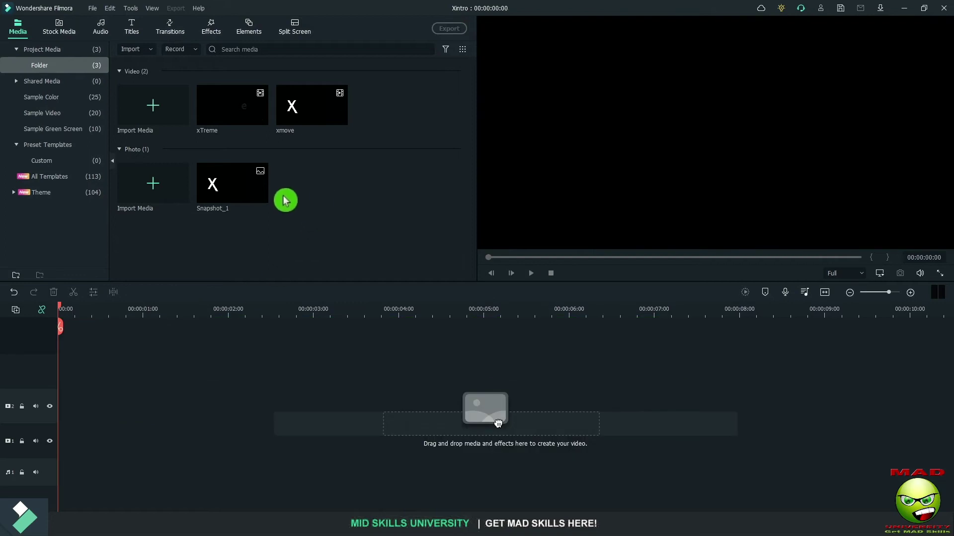
pyautogui.press('Delete')
pyautogui.click(499, 279)
pyautogui.click(500, 287)
# Place the imported Xintro 2 video at the start of track 1 and remove its detached audio.
pyautogui.moveTo(324, 168); pyautogui.dragTo(324, 168)
pyautogui.moveTo(238, 111); pyautogui.dragTo(57, 436)
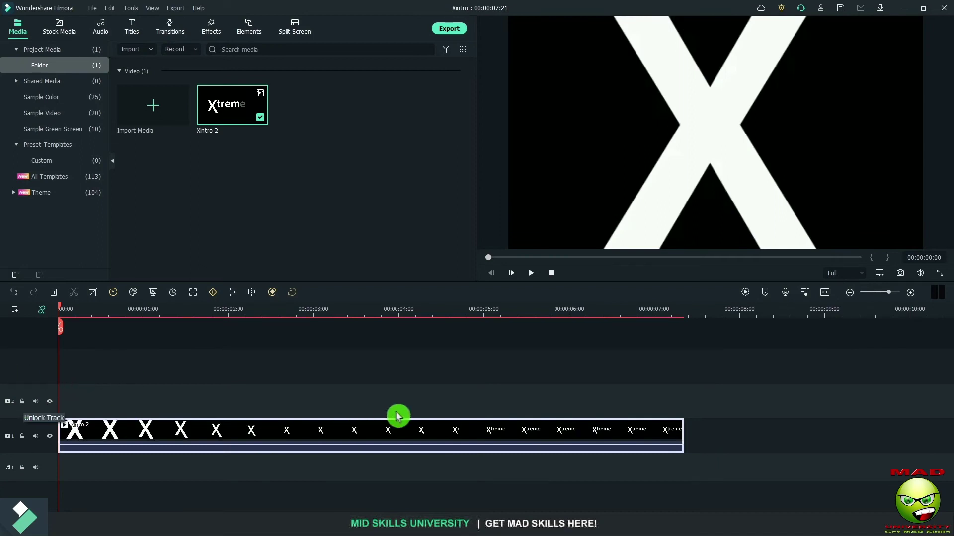
pyautogui.hotkey('ctrl', 'alt', 'd')
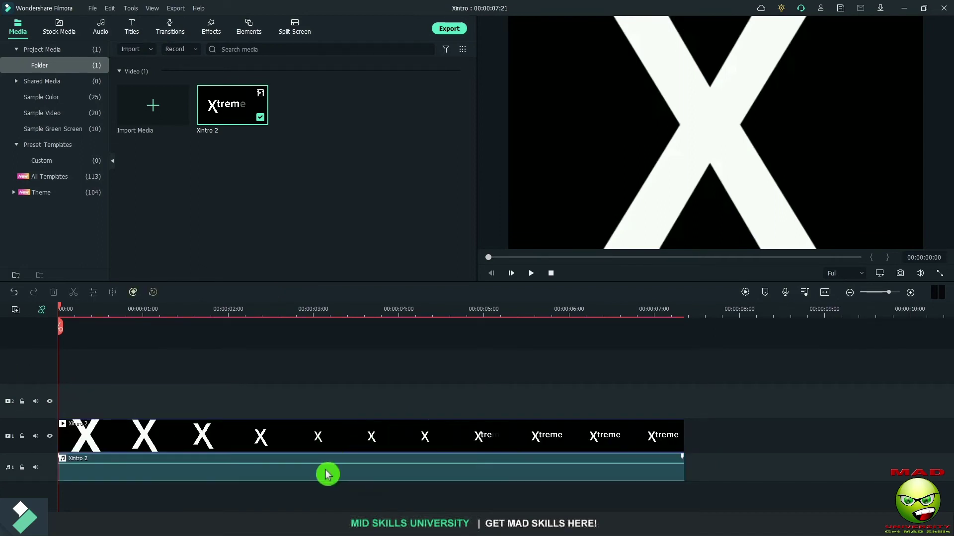
pyautogui.click(326, 473)
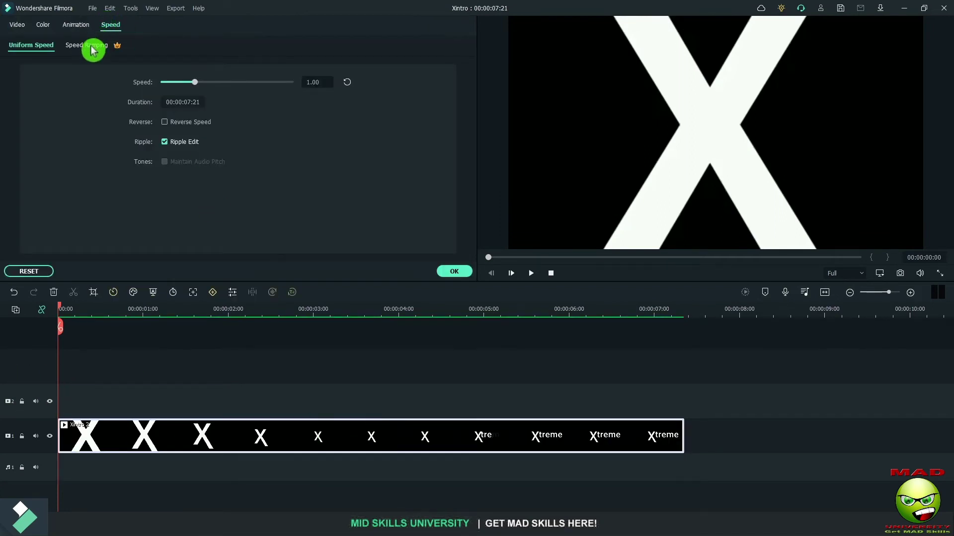
# Apply the Flash out speed ramp to the Xintro 2 clip and render the preview.
pyautogui.click(93, 50)
pyautogui.click(297, 83)
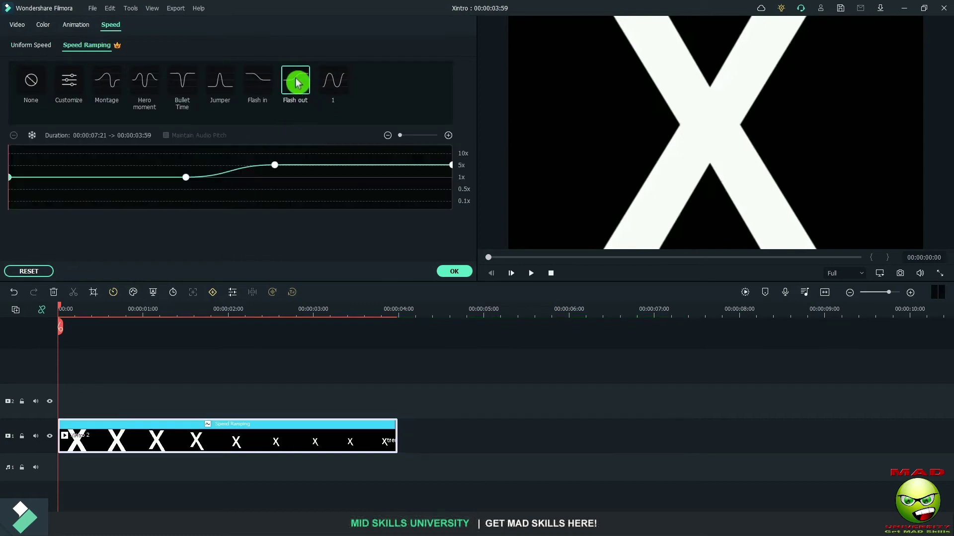
pyautogui.click(745, 292)
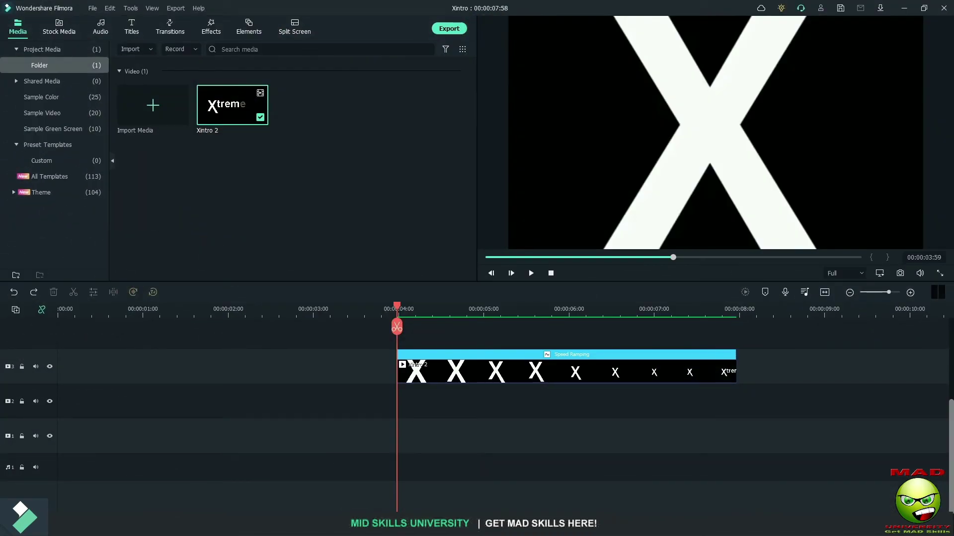
# Import the two minion photos and place minion-g391514ed1_1920 at the start of track 1.
pyautogui.moveTo(0, 213); pyautogui.dragTo(311, 213)
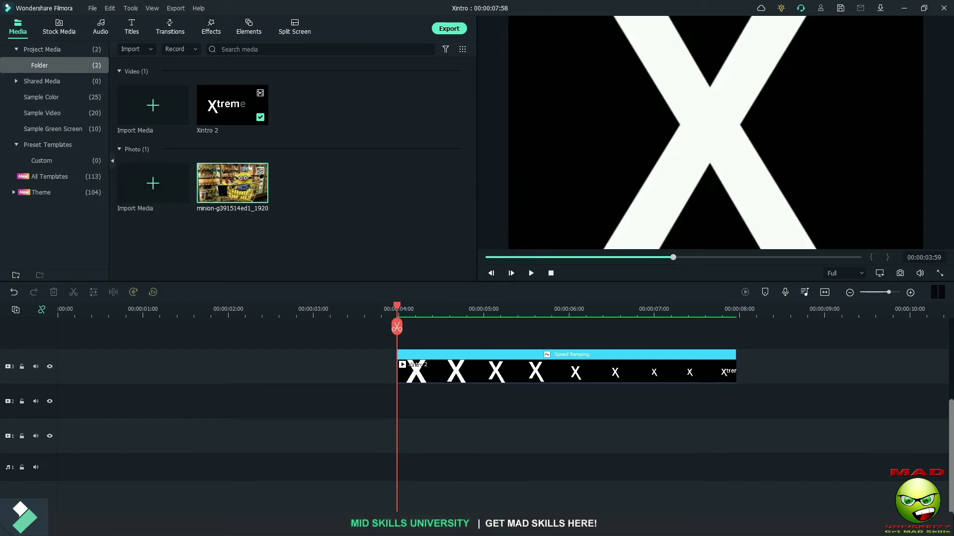
pyautogui.moveTo(408, 222); pyautogui.dragTo(370, 233)
pyautogui.moveTo(231, 183); pyautogui.dragTo(75, 440)
# Move the speed-ramped Xintro 2 clip on track 3 to start at about 00:00:06:40, after the minion photo.
pyautogui.click(565, 372)
pyautogui.moveTo(790, 359); pyautogui.dragTo(790, 360)
pyautogui.moveTo(396, 310); pyautogui.dragTo(198, 346)
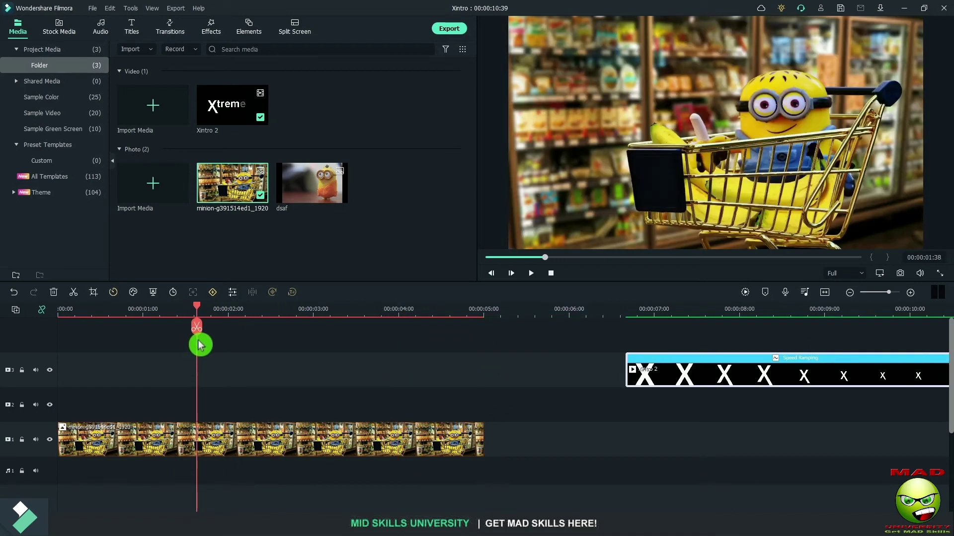
# Split the minion shopping-cart photo on track 1 at 00:00:01:38 and delete the part after the cut.
pyautogui.click(198, 341)
pyautogui.click(278, 440)
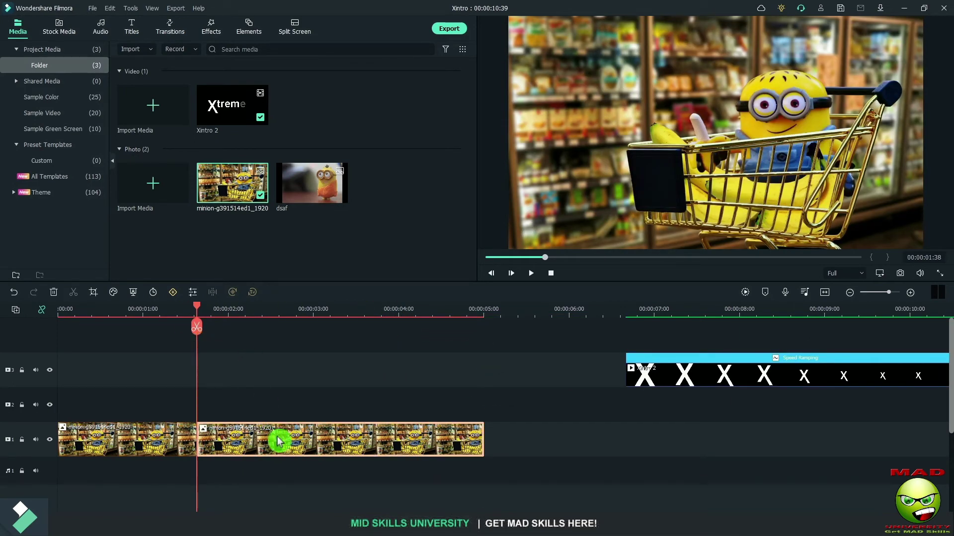
pyautogui.press('Delete')
# Place the Gradient 3 sample color on track 2, trimmed to run from about 00:00:01:02 to the end of the shopping-cart photo.
pyautogui.click(41, 97)
pyautogui.moveTo(240, 329); pyautogui.dragTo(147, 423)
pyautogui.moveTo(571, 397); pyautogui.dragTo(197, 411)
# Move the Xintro 2 clip up to track 5 and set the timeline track height to Small.
pyautogui.moveTo(727, 374); pyautogui.dragTo(727, 342)
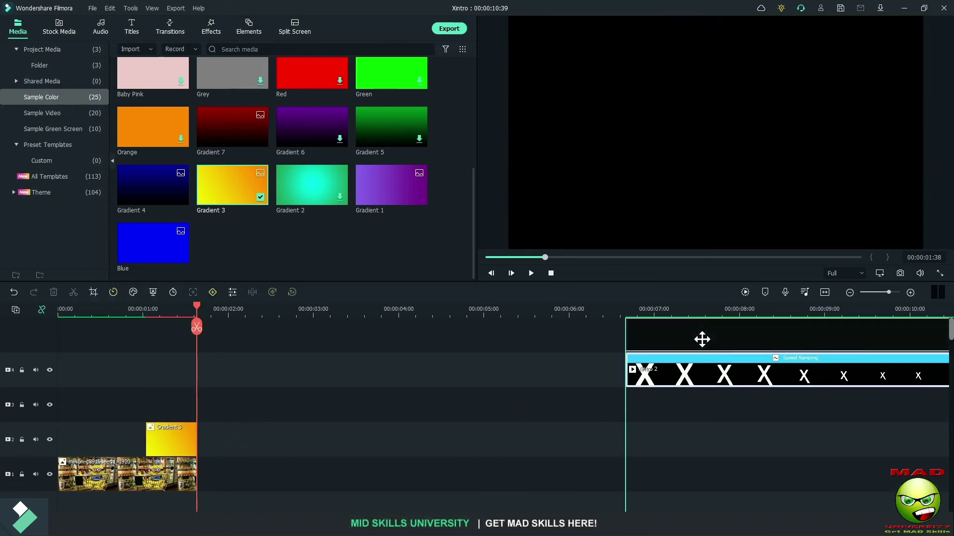
pyautogui.click(129, 356)
pyautogui.rightClick(36, 366)
pyautogui.moveTo(104, 440)
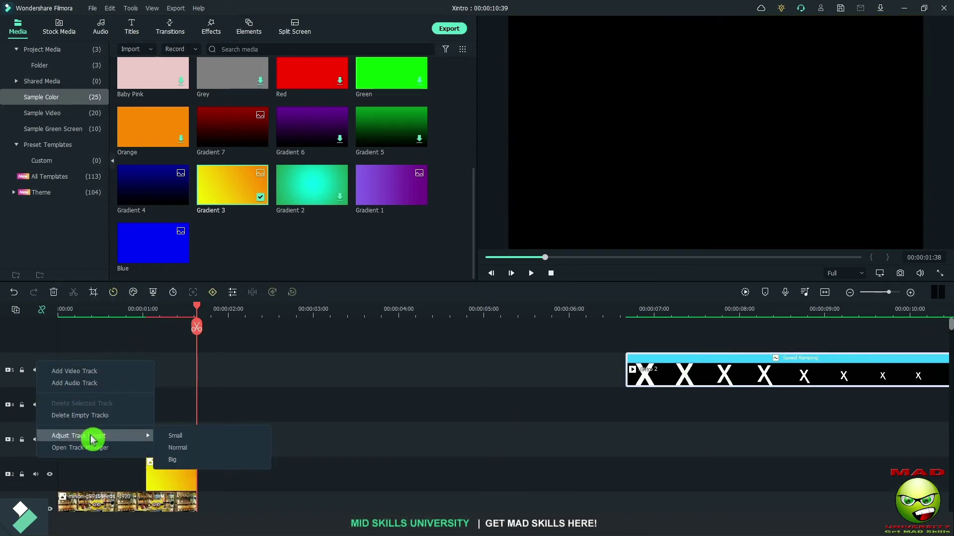
pyautogui.click(176, 439)
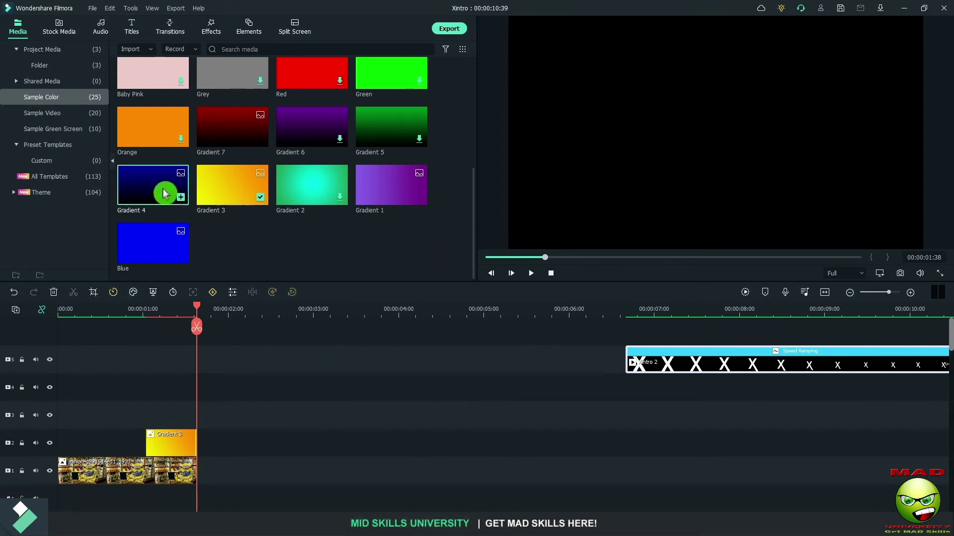
# Place the Gradient 4 sample color on track 3 after the shopping-cart photo and the dsaf photo beneath it on track 2.
pyautogui.moveTo(201, 239); pyautogui.dragTo(208, 417)
pyautogui.click(45, 50)
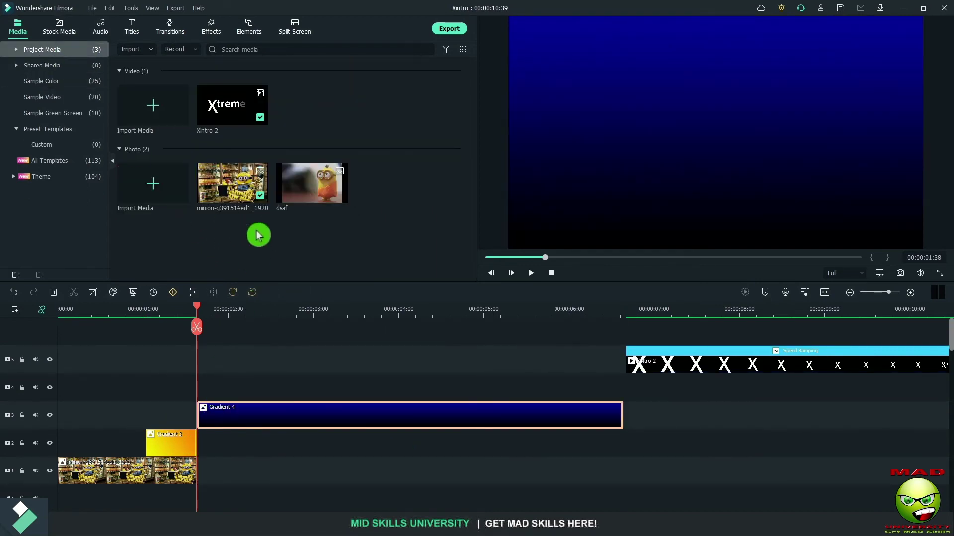
pyautogui.moveTo(310, 191); pyautogui.dragTo(268, 442)
# Add a short White sample color clip on track 4 across the photo cut and move Xintro 2 to start at about 00:00:01:40.
pyautogui.scroll(-3, 314, 187)
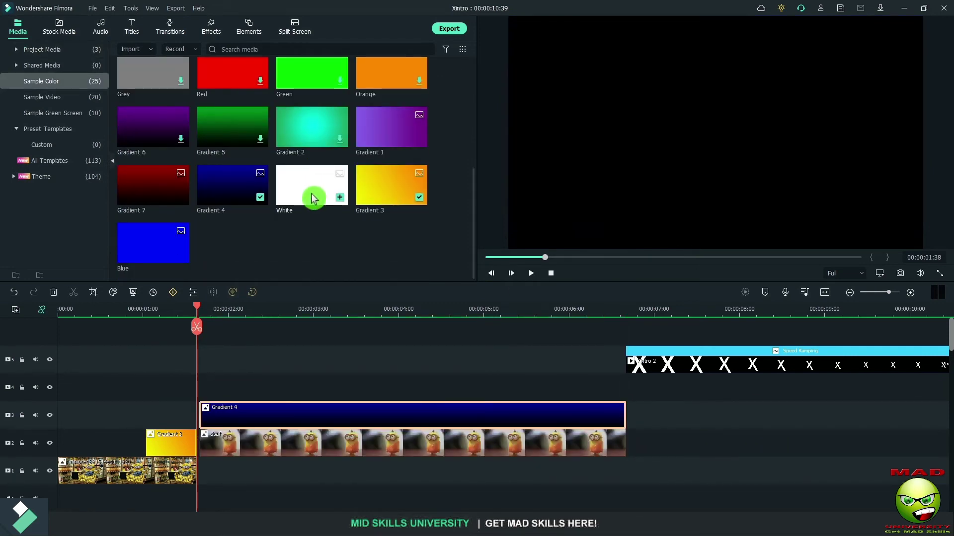
pyautogui.moveTo(311, 193); pyautogui.dragTo(185, 374)
pyautogui.moveTo(610, 384); pyautogui.dragTo(230, 385)
pyautogui.moveTo(710, 366); pyautogui.dragTo(283, 368)
# Add Dissolve transitions to the Gradient 3 clip on track 2 and the White clip on track 4.
pyautogui.press('Home')
pyautogui.click(170, 27)
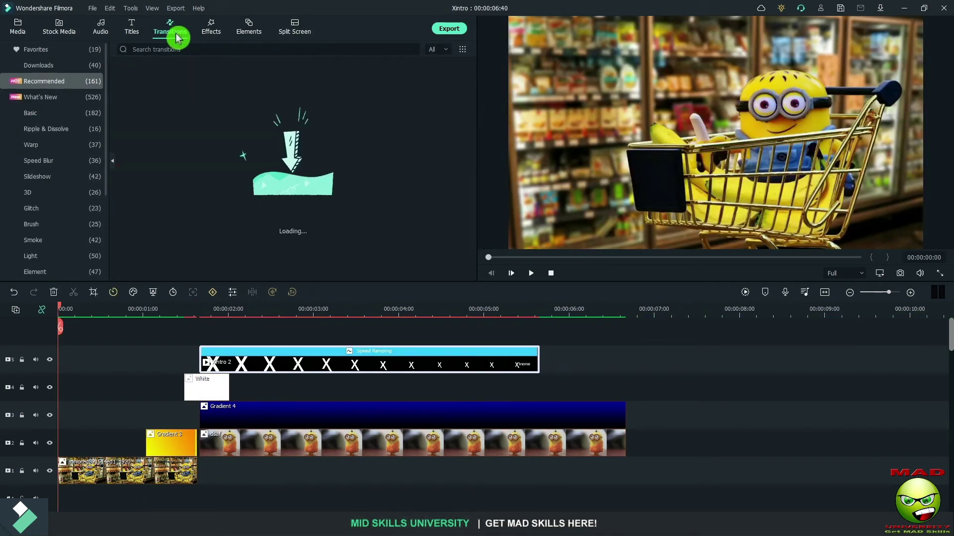
pyautogui.moveTo(192, 118); pyautogui.dragTo(169, 443)
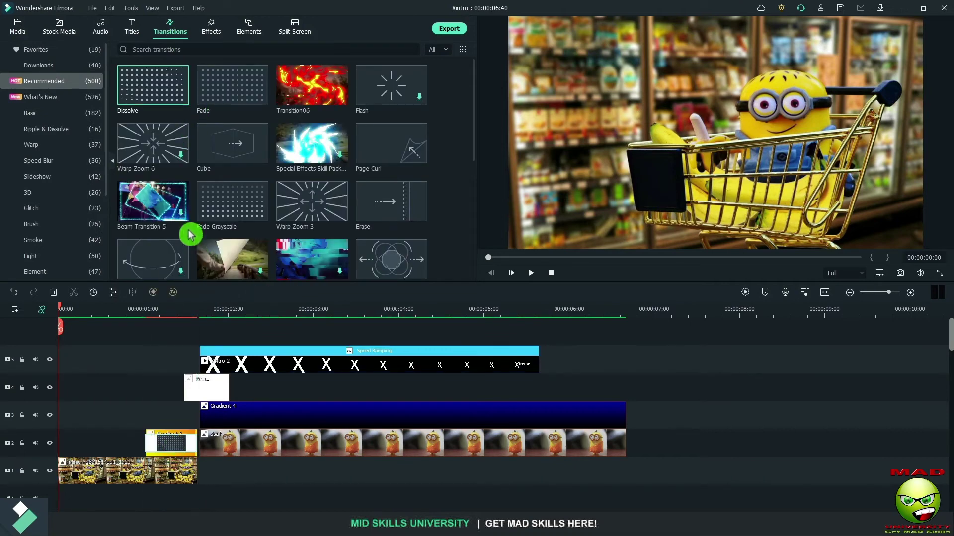
pyautogui.moveTo(154, 92); pyautogui.dragTo(199, 388)
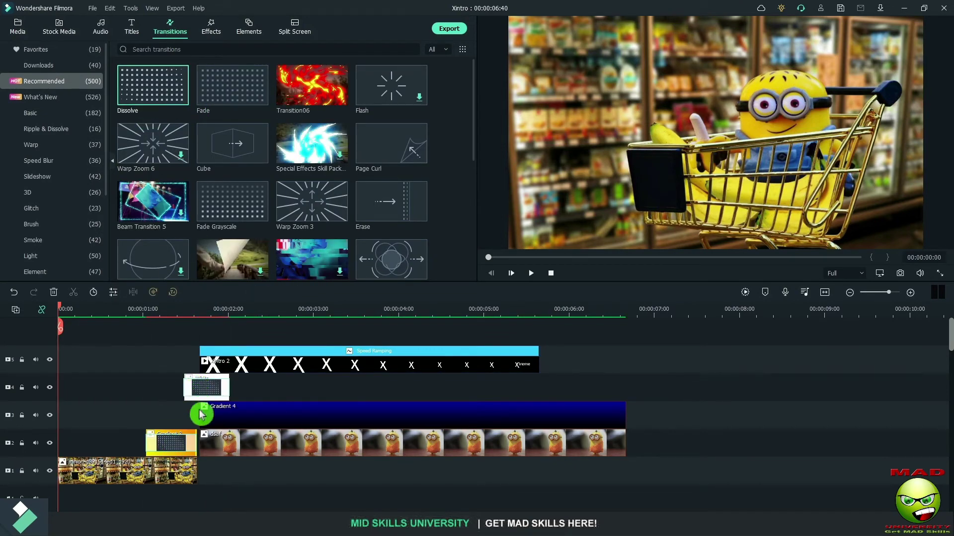
# Add the Whoosh 01 sound effect, cut away its portion before 00:00:07:45, and place the rest to start at about 00:00:01:19.
pyautogui.click(100, 30)
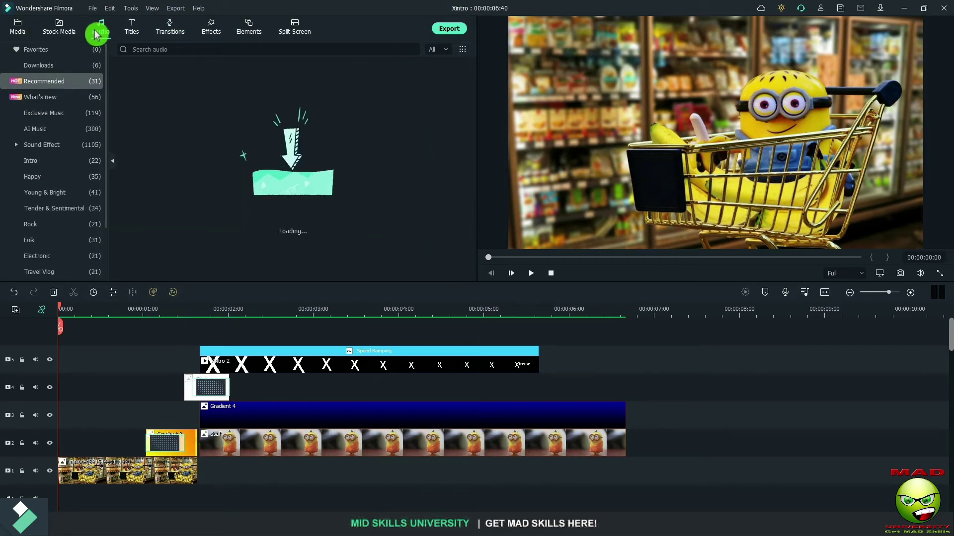
pyautogui.click(64, 147)
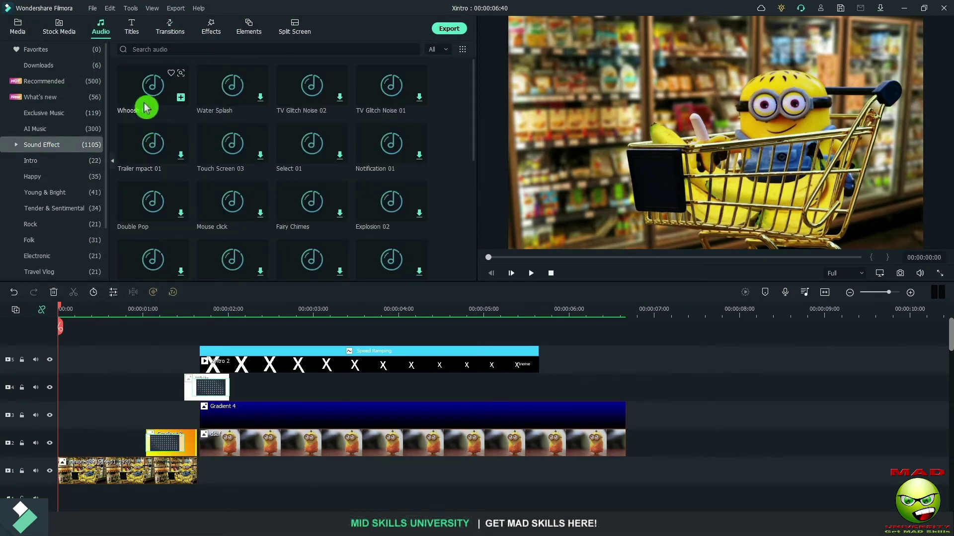
pyautogui.moveTo(730, 311)
pyautogui.mouseDown()
pyautogui.moveTo(741, 311)
pyautogui.moveTo(718, 314)
pyautogui.mouseUp()
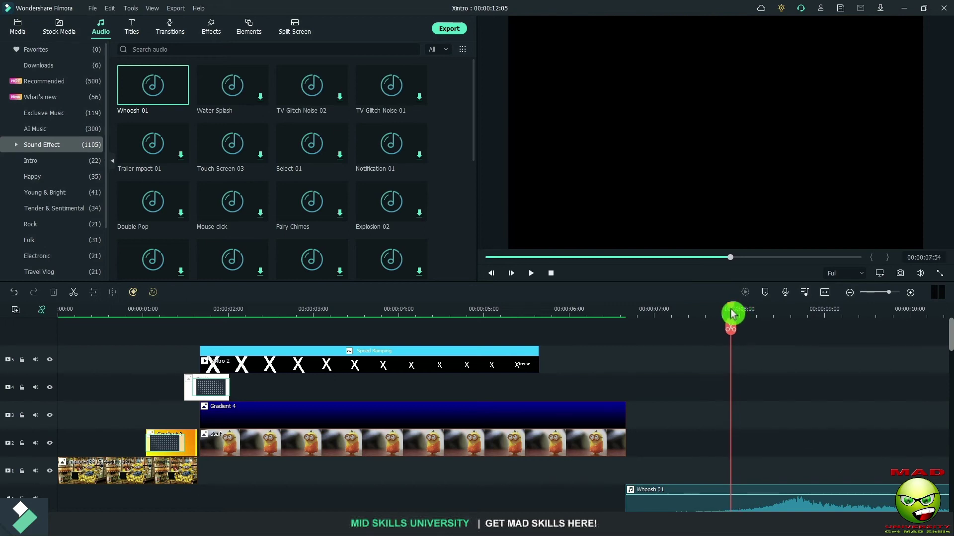
pyautogui.click(718, 328)
pyautogui.click(650, 507)
pyautogui.press('Delete')
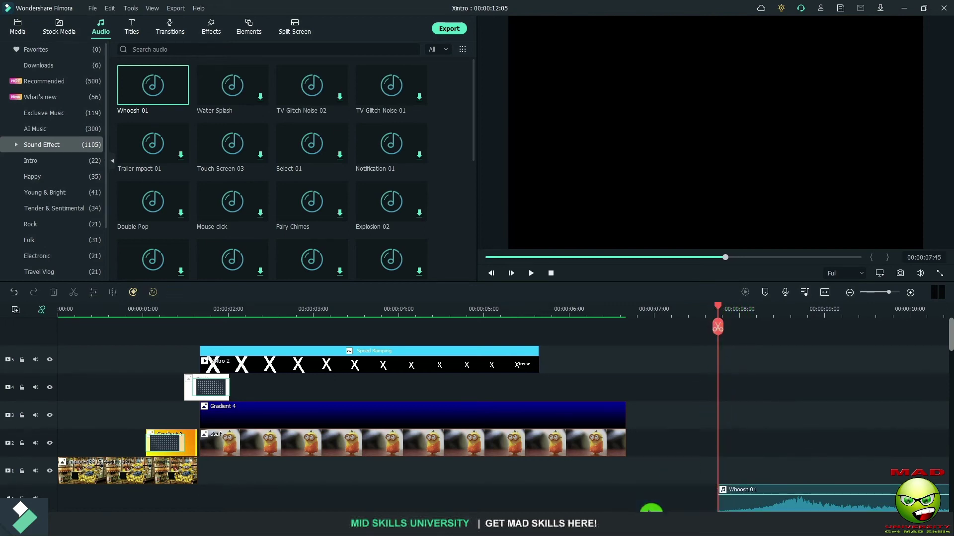
pyautogui.moveTo(823, 494); pyautogui.dragTo(262, 486)
pyautogui.click(623, 469)
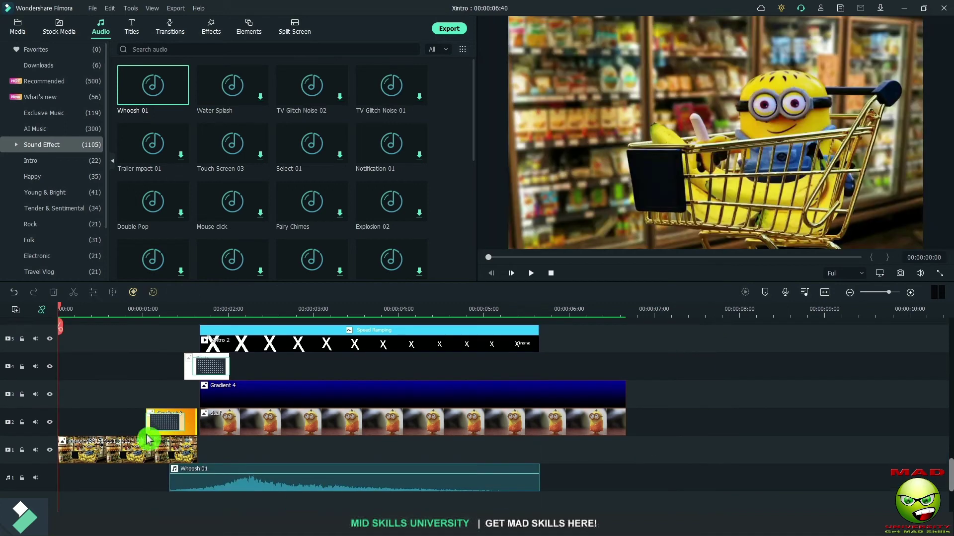
# Set the shopping-cart photo's Color Enhancement threshold to 8.33 and value to 15.63.
pyautogui.doubleClick(101, 452)
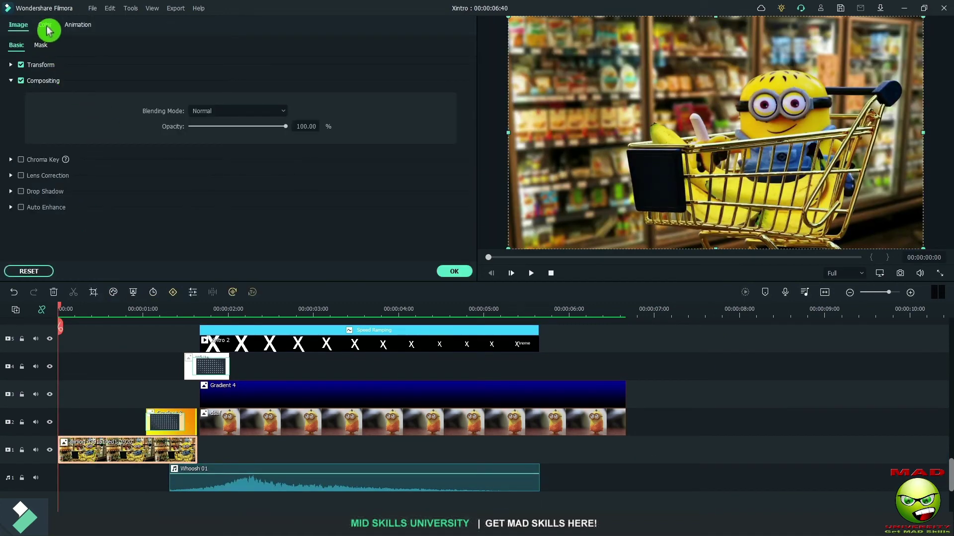
pyautogui.click(45, 26)
pyautogui.click(11, 45)
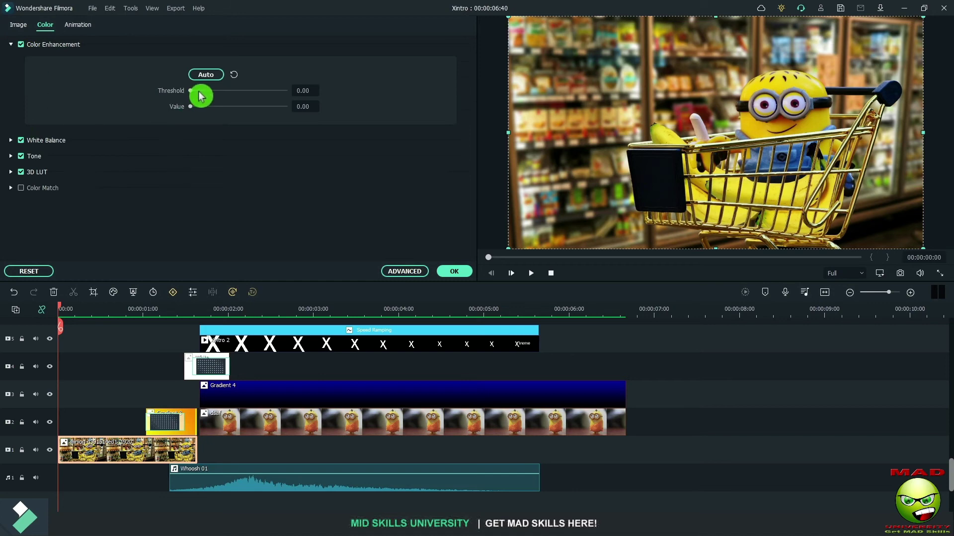
pyautogui.moveTo(208, 110); pyautogui.dragTo(211, 113)
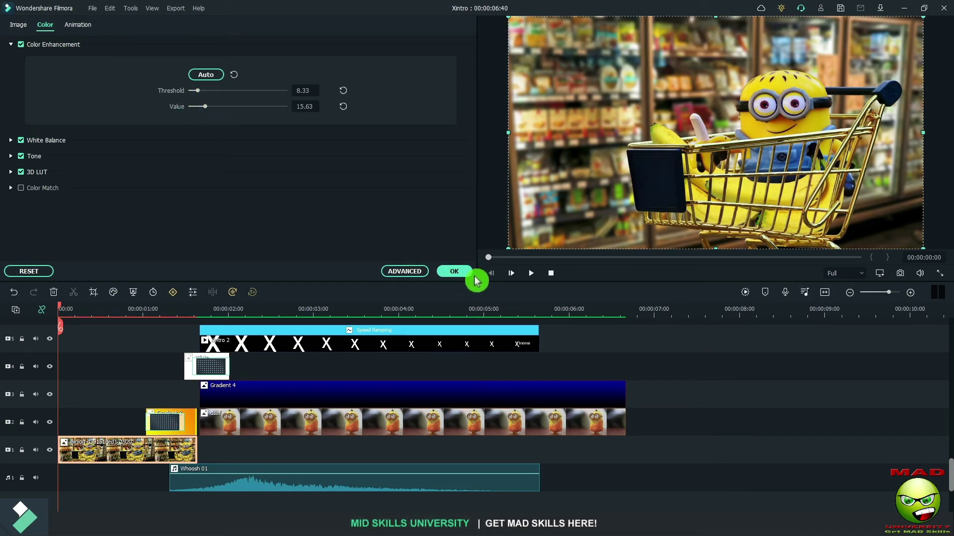
pyautogui.click(454, 272)
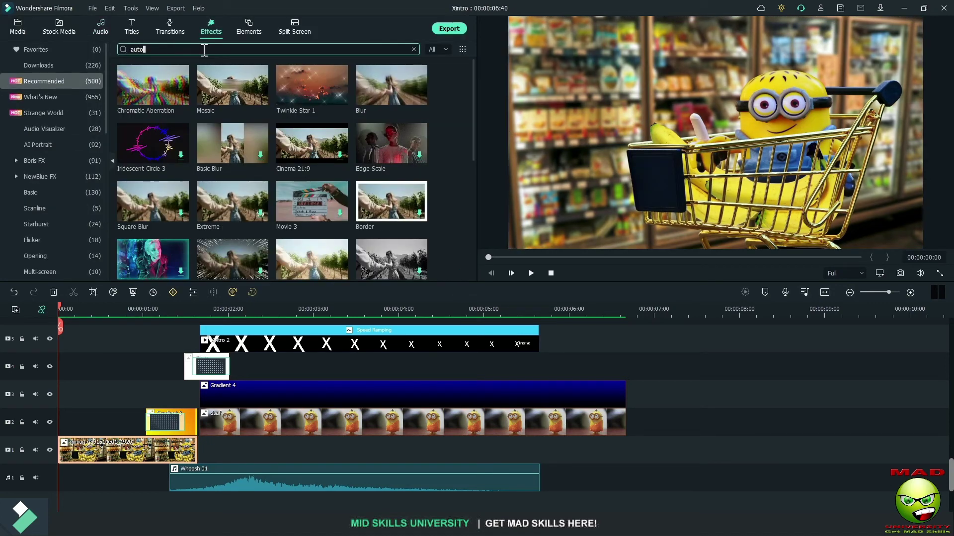
pyautogui.click(184, 113)
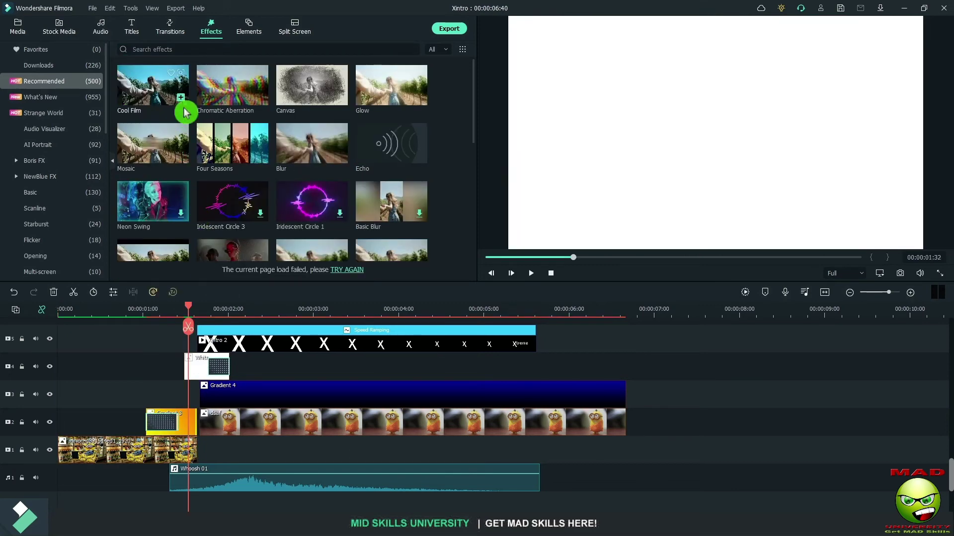
# Add a Dissolve transition to the start of the Xintro 2 clip and remove the one on the White clip.
pyautogui.click(169, 33)
pyautogui.moveTo(153, 84); pyautogui.dragTo(209, 361)
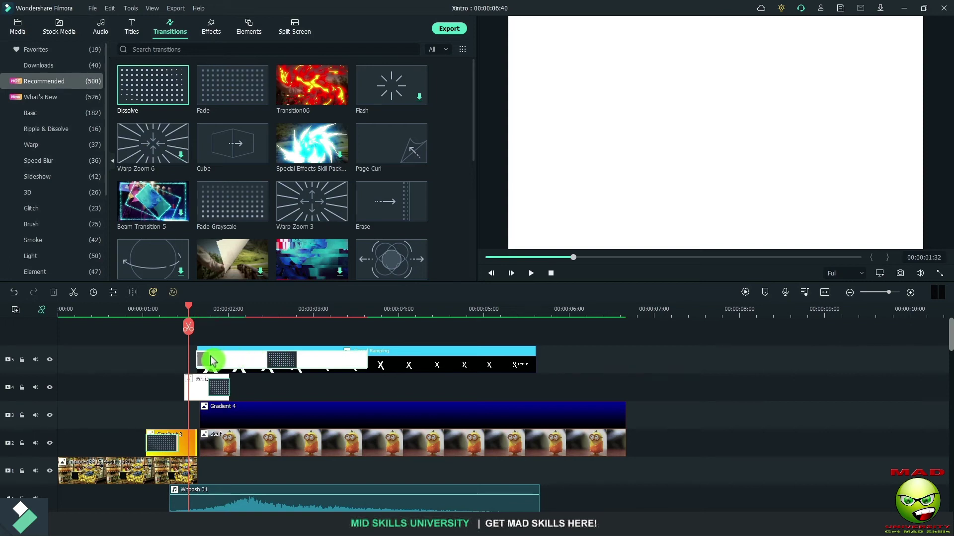
pyautogui.moveTo(188, 309); pyautogui.dragTo(209, 324)
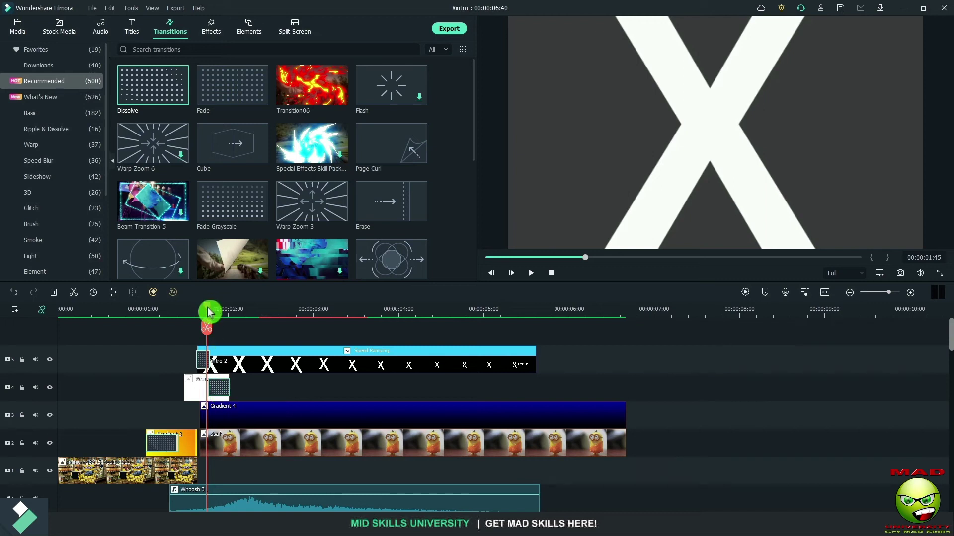
pyautogui.click(220, 391)
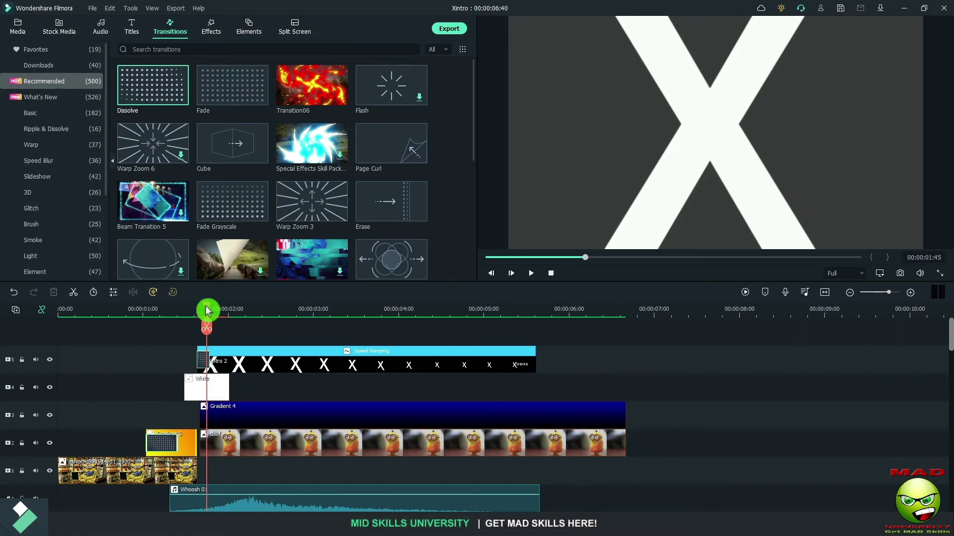
pyautogui.moveTo(207, 311); pyautogui.dragTo(203, 310)
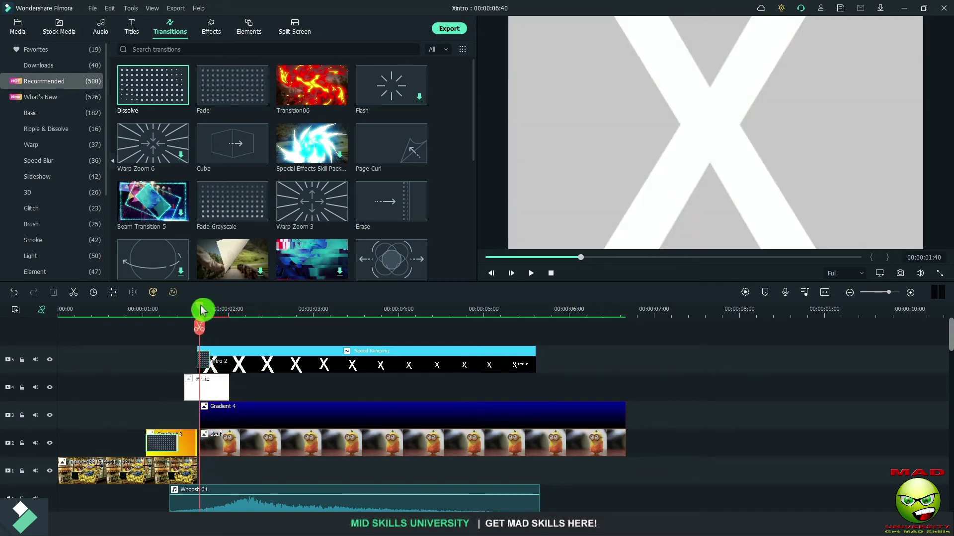
# Set the blending mode of the White clip to Lighten.
pyautogui.doubleClick(230, 364)
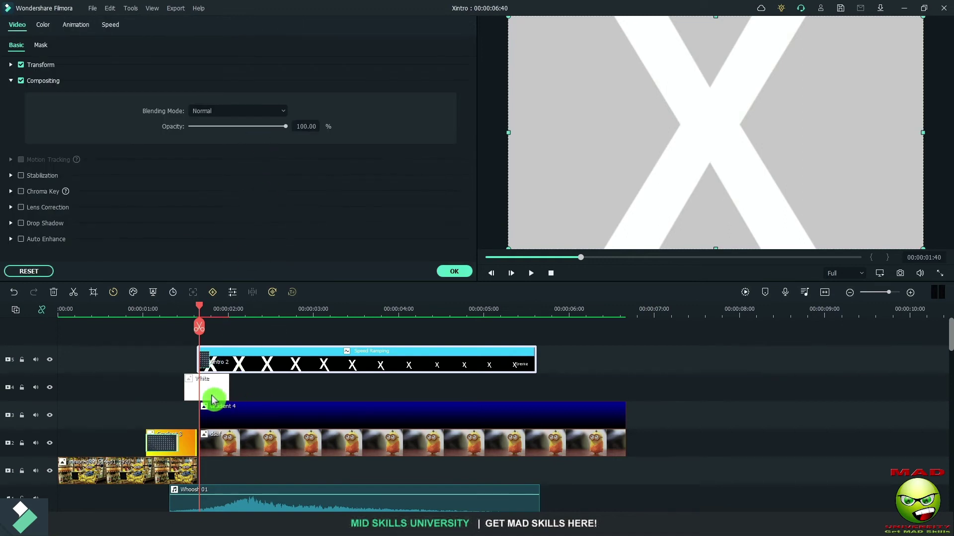
pyautogui.doubleClick(214, 397)
pyautogui.click(260, 112)
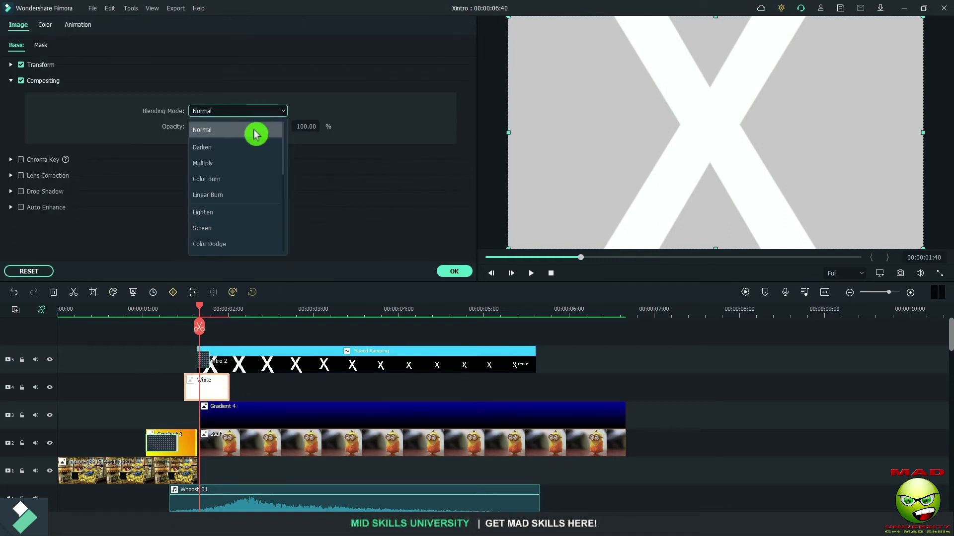
pyautogui.click(230, 215)
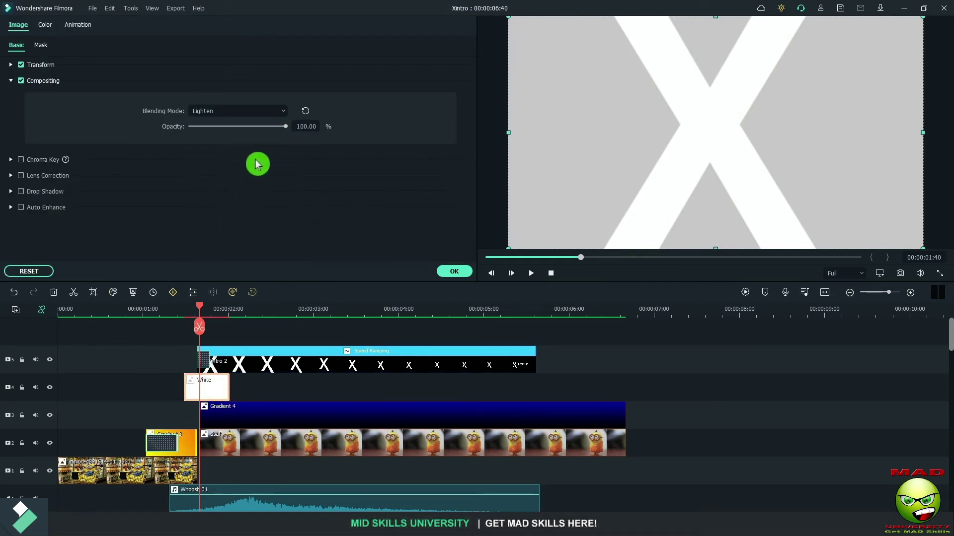
# Try the Multiply blending mode on the Gradient 4 clip, then set it to Lighten.
pyautogui.doubleClick(239, 423)
pyautogui.click(251, 111)
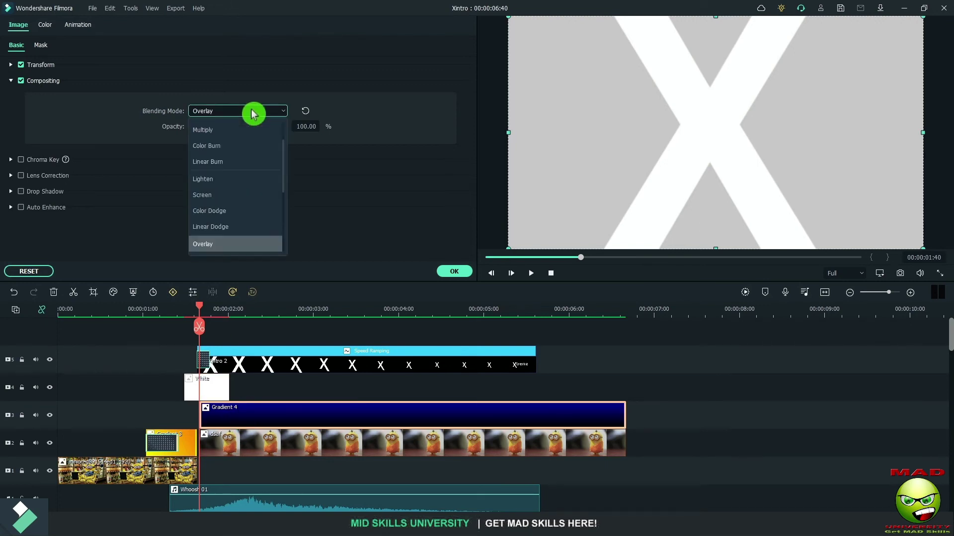
pyautogui.click(249, 129)
pyautogui.click(251, 111)
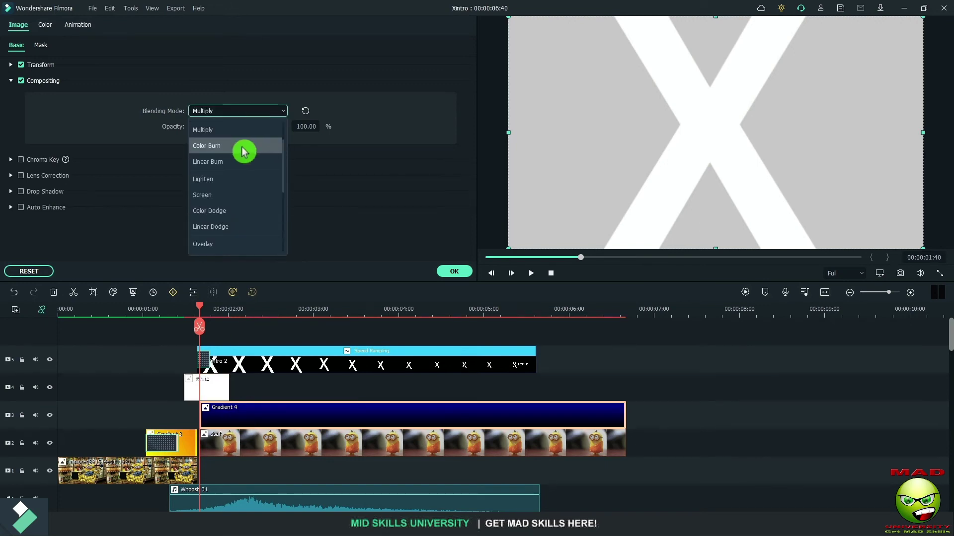
pyautogui.click(231, 180)
# Set the blending mode of the Xintro 2 clip to Lighten.
pyautogui.moveTo(203, 311); pyautogui.dragTo(299, 327)
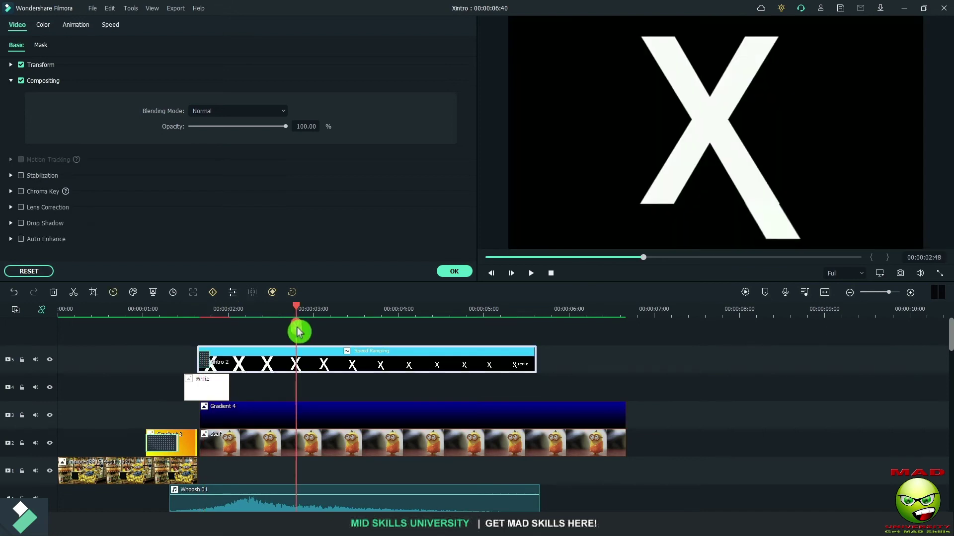
pyautogui.click(256, 371)
pyautogui.click(372, 363)
pyautogui.click(273, 112)
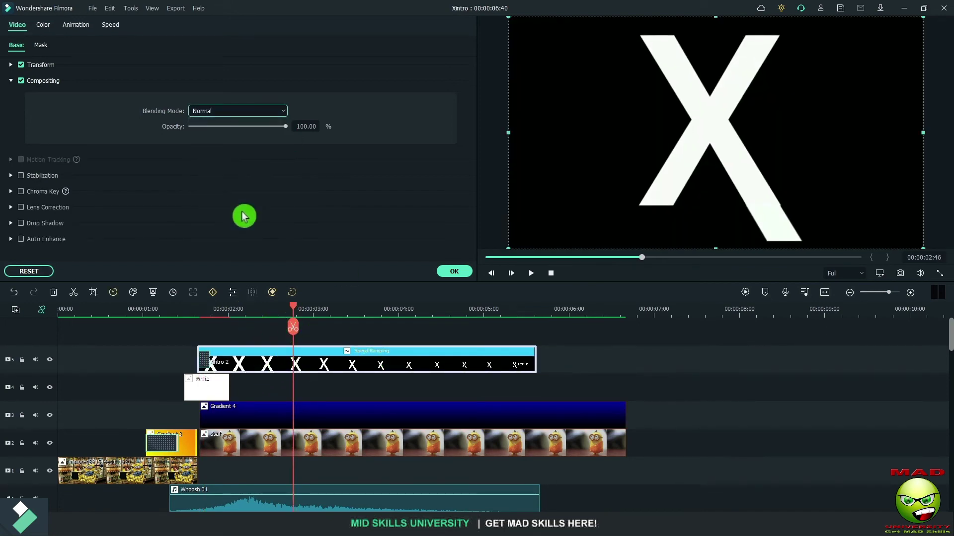
pyautogui.click(243, 213)
# Trim both ends of the White clip so it spans about 00:00:01:33 to 00:00:01:52.
pyautogui.moveTo(291, 311); pyautogui.dragTo(208, 325)
pyautogui.click(198, 310)
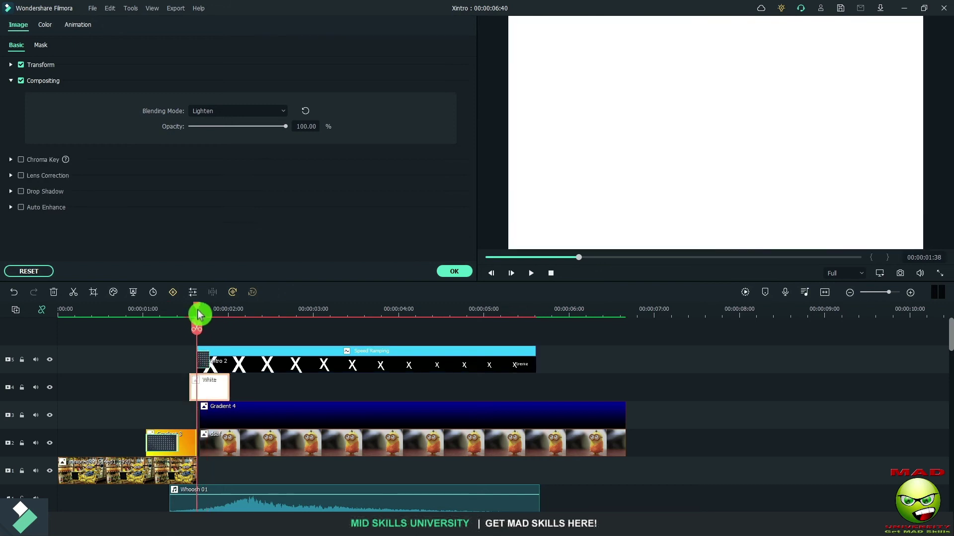
pyautogui.moveTo(198, 313); pyautogui.dragTo(207, 318)
pyautogui.click(297, 367)
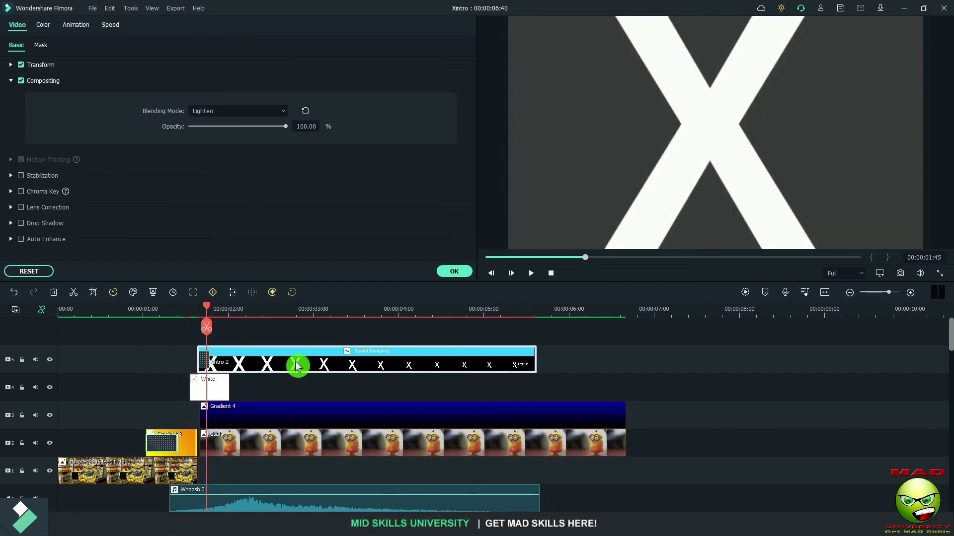
pyautogui.moveTo(229, 388); pyautogui.dragTo(217, 387)
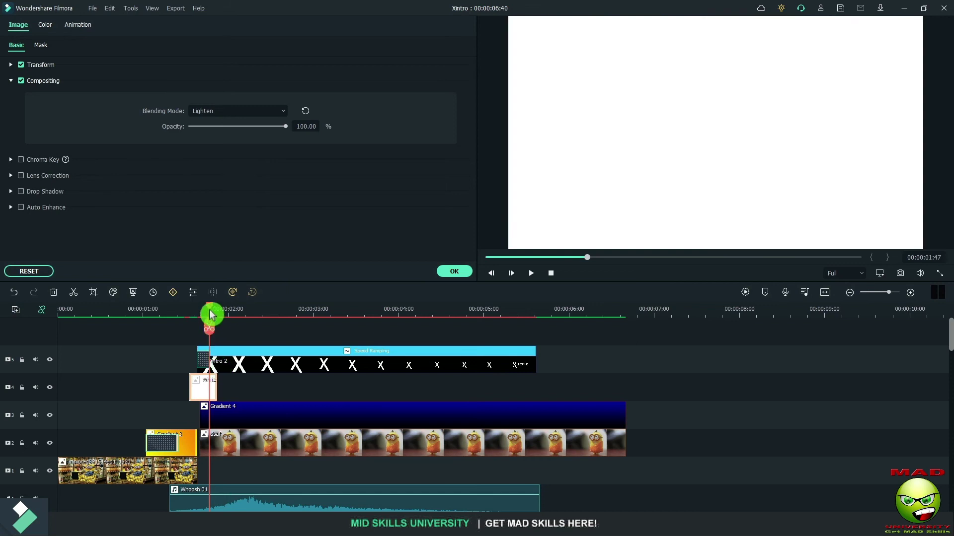
pyautogui.moveTo(210, 315)
pyautogui.mouseDown()
pyautogui.moveTo(194, 320)
pyautogui.moveTo(211, 323)
pyautogui.mouseUp()
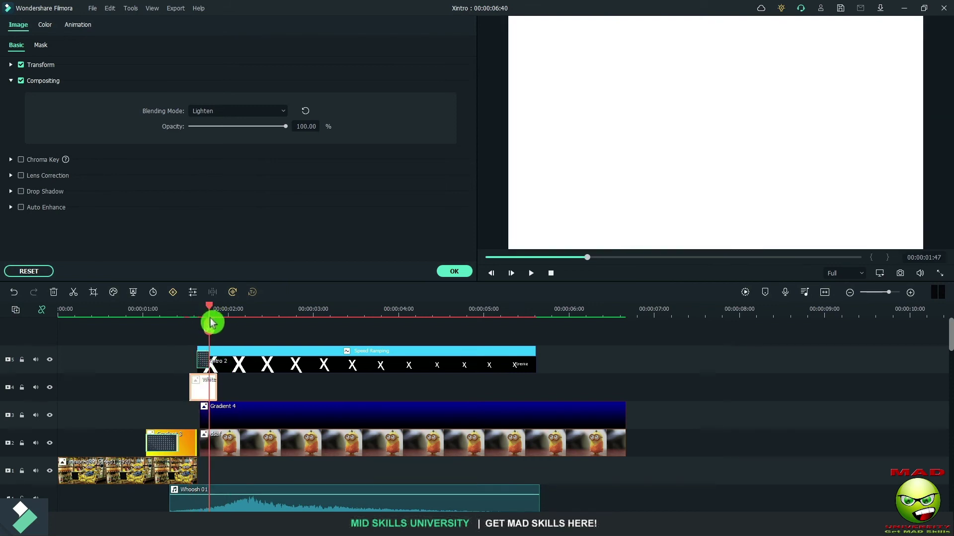
# Align the Gradient 4 and dsaf clips with the start of Xintro 2 and add a Dissolve to the end of the White clip.
pyautogui.moveTo(276, 424); pyautogui.dragTo(258, 441)
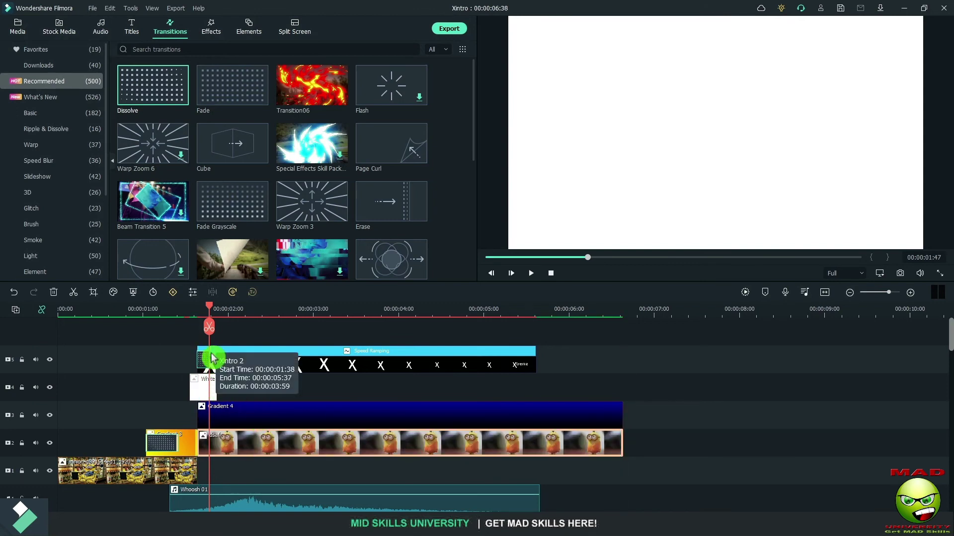
pyautogui.moveTo(160, 94); pyautogui.dragTo(211, 386)
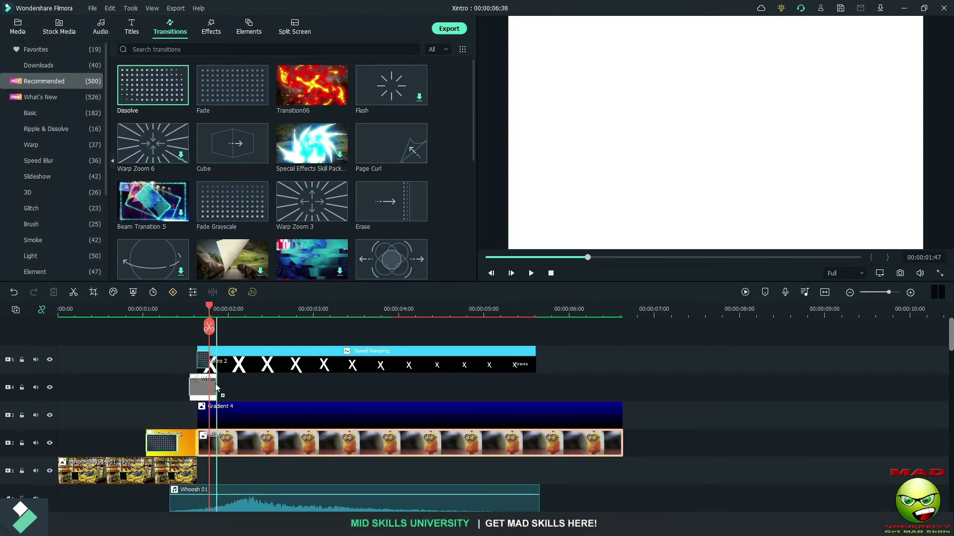
pyautogui.click(211, 385)
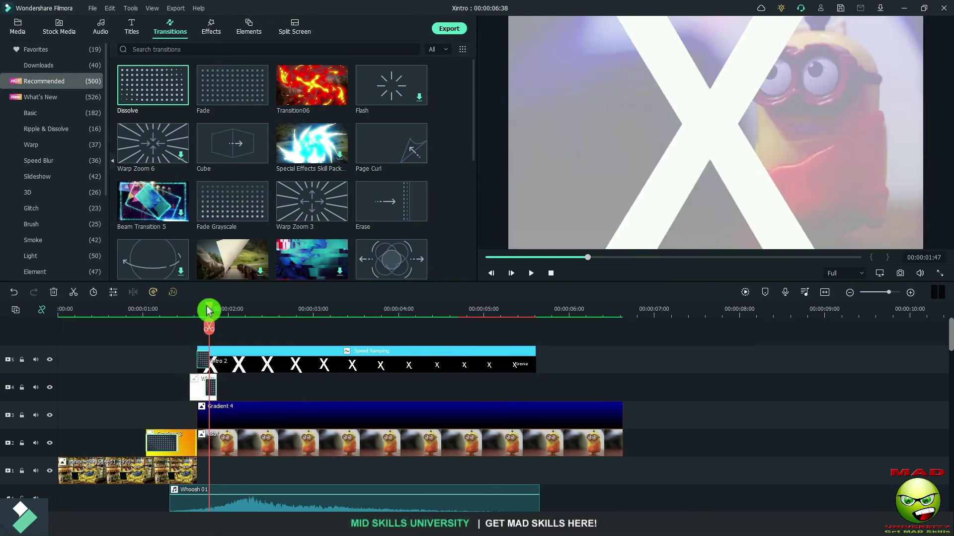
pyautogui.moveTo(207, 310)
pyautogui.mouseDown()
pyautogui.moveTo(194, 315)
pyautogui.moveTo(207, 318)
pyautogui.mouseUp()
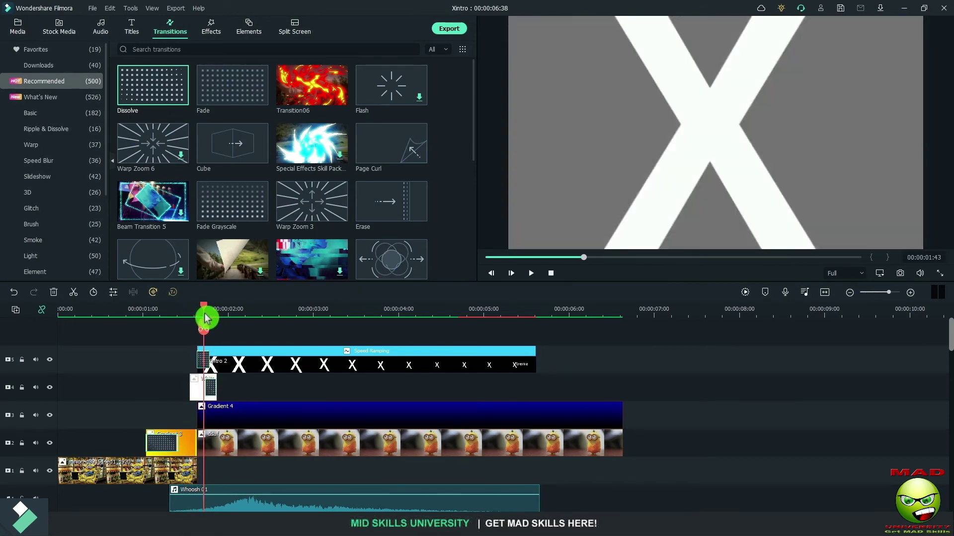
# Check the Gradient 4 clip's blending mode and preview the composited intro up to about 00:00:05:34.
pyautogui.doubleClick(262, 416)
pyautogui.click(245, 114)
pyautogui.click(245, 112)
pyautogui.moveTo(205, 313); pyautogui.dragTo(472, 374)
pyautogui.click(469, 310)
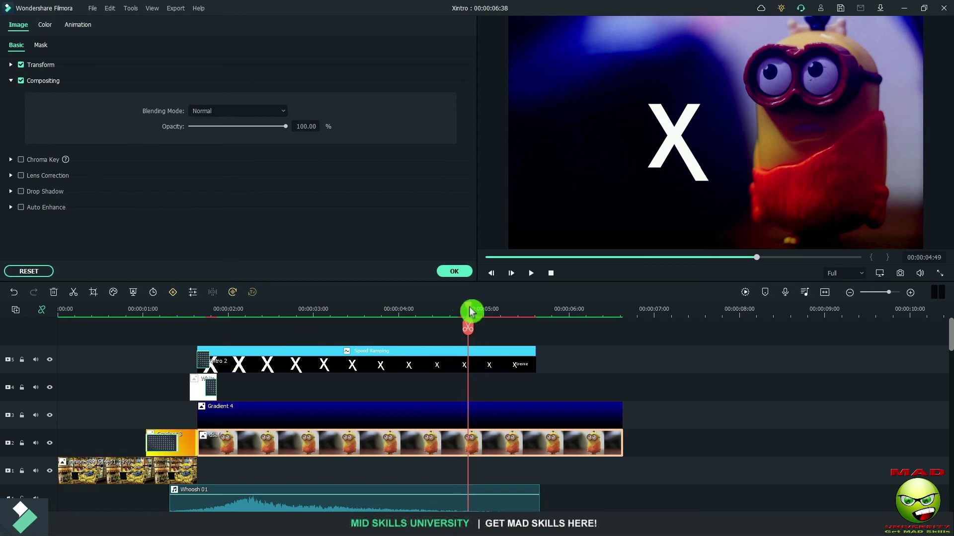
pyautogui.moveTo(471, 312); pyautogui.dragTo(533, 315)
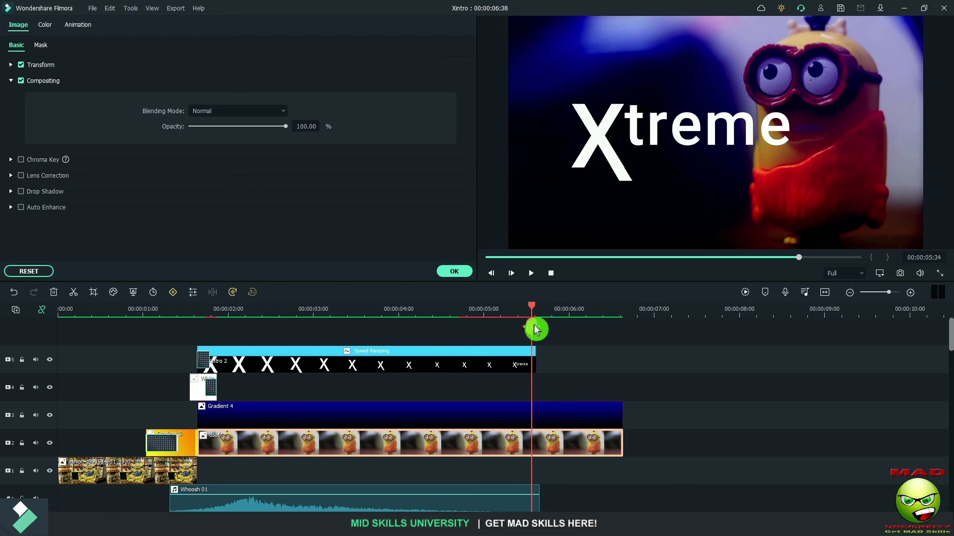
# Split all clips at 00:00:05:34 and delete the leftover pieces after the cut.
pyautogui.click(536, 332)
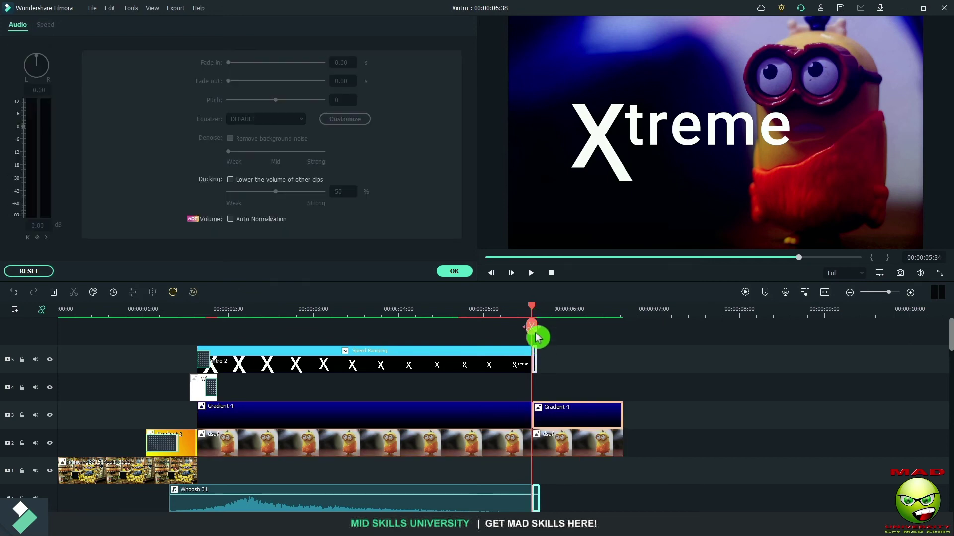
pyautogui.press('Delete')
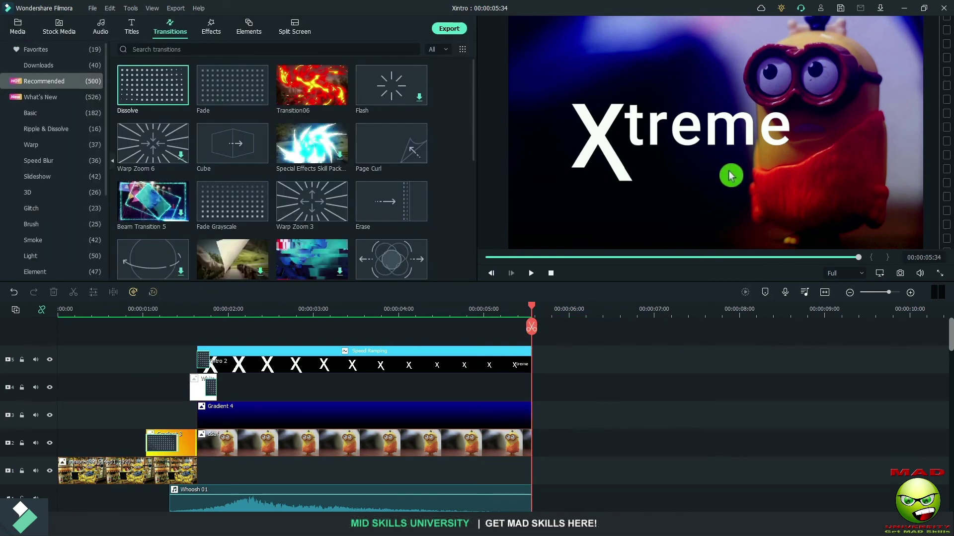
# Shift the Gradient 4 clip to start with the White clip and remove the Dissolve from the start of Xintro 2.
pyautogui.moveTo(76, 323); pyautogui.dragTo(190, 334)
pyautogui.moveTo(245, 417); pyautogui.dragTo(225, 383)
pyautogui.moveTo(189, 323)
pyautogui.mouseDown()
pyautogui.moveTo(204, 314)
pyautogui.moveTo(192, 315)
pyautogui.moveTo(228, 324)
pyautogui.moveTo(198, 318)
pyautogui.mouseUp()
pyautogui.click(204, 362)
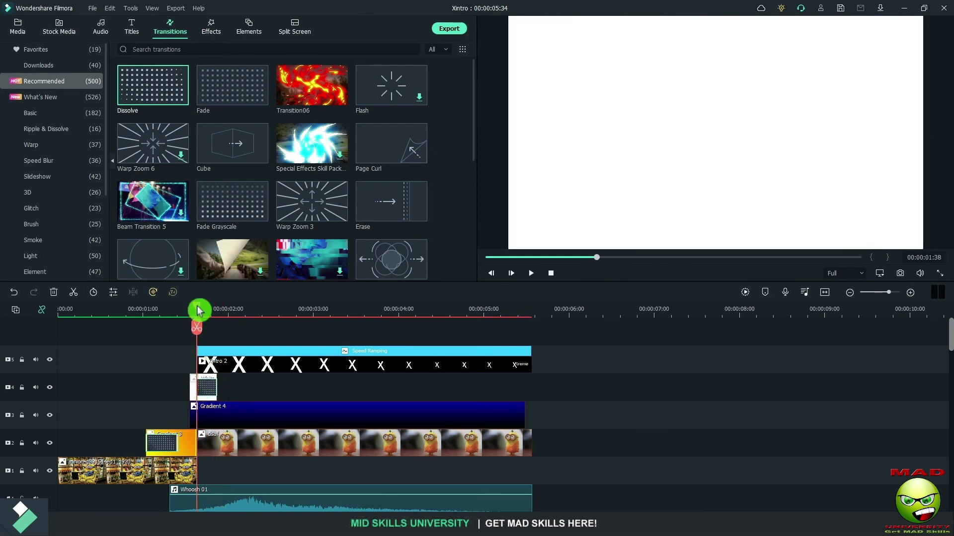
# Render the timeline preview from the start and watch the composited intro in full screen.
pyautogui.moveTo(198, 312); pyautogui.dragTo(71, 366)
pyautogui.click(746, 292)
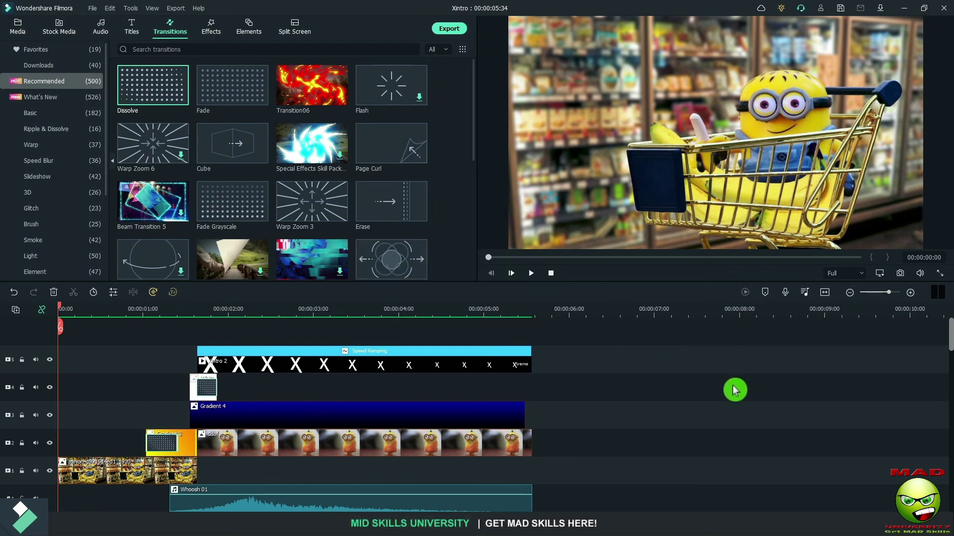
pyautogui.scroll(-1, 733, 390)
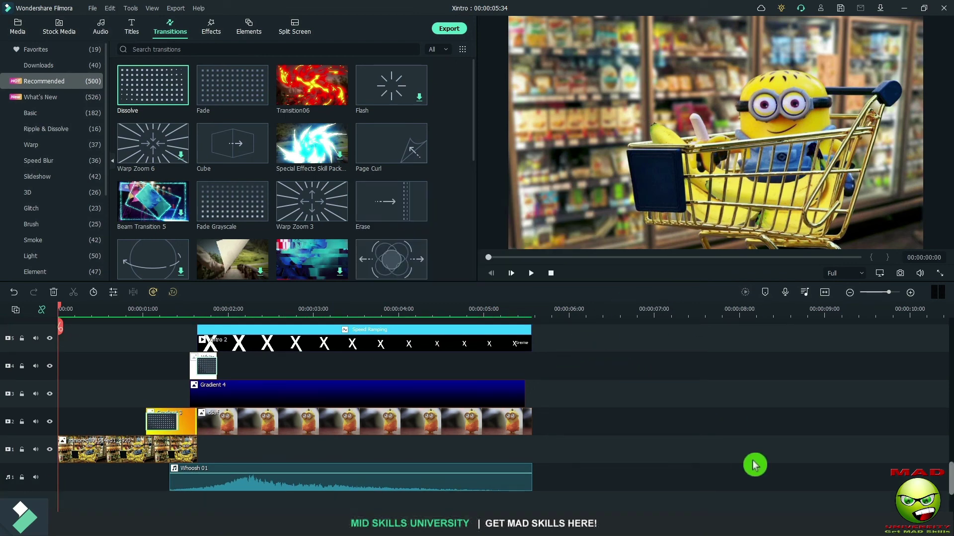
pyautogui.hotkey('alt', 'Return')
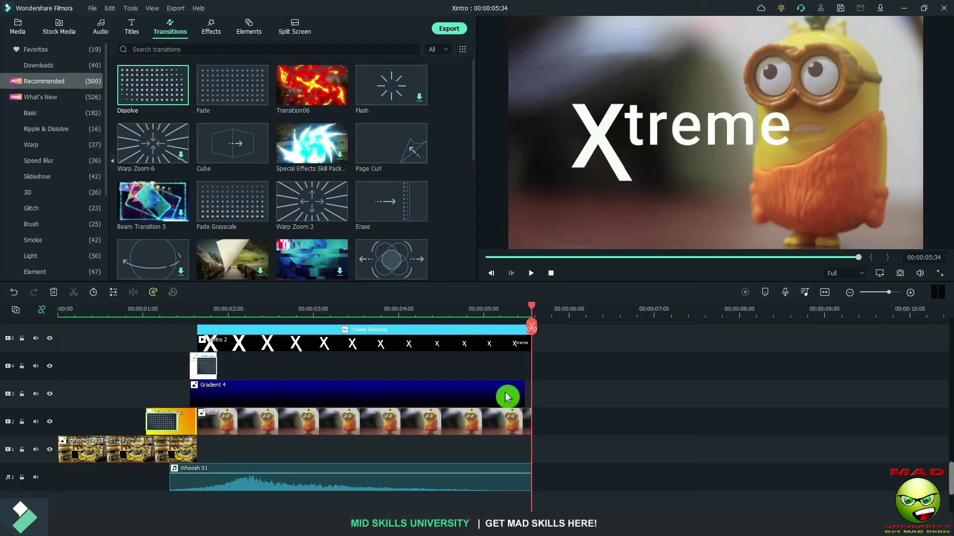
# Extend the end of the Gradient 4 clip to match the dsaf clip's end and add a Dissolve there.
pyautogui.click(521, 397)
pyautogui.moveTo(525, 390); pyautogui.dragTo(532, 391)
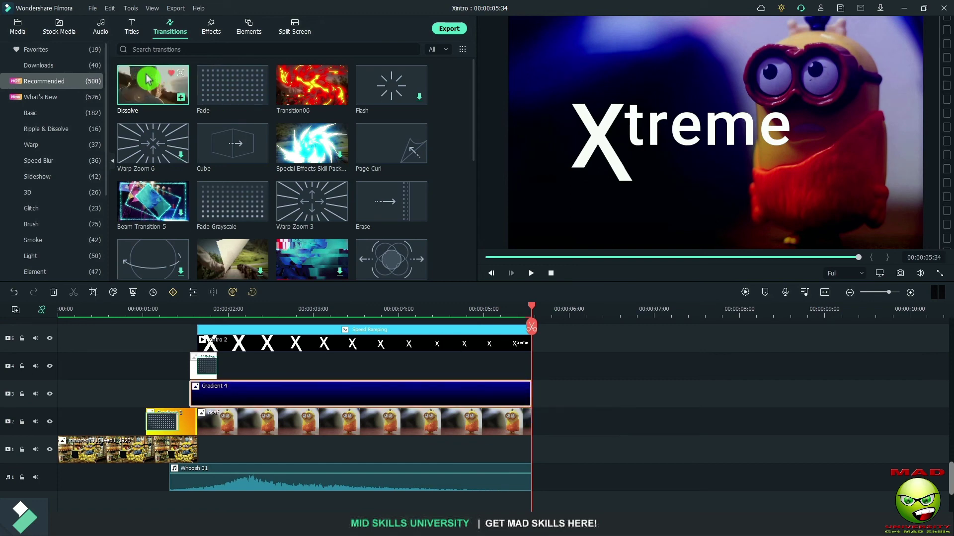
pyautogui.moveTo(148, 79); pyautogui.dragTo(510, 399)
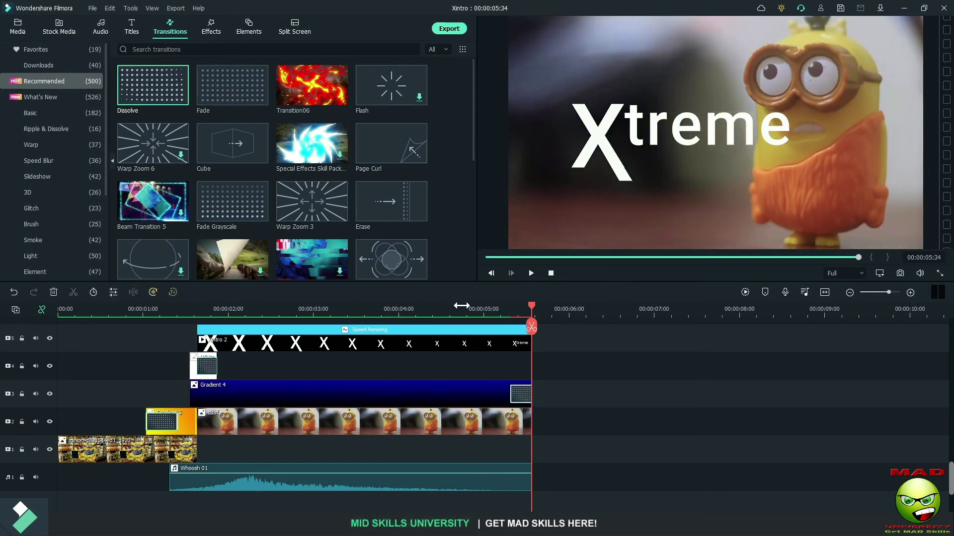
pyautogui.moveTo(461, 308); pyautogui.dragTo(509, 309)
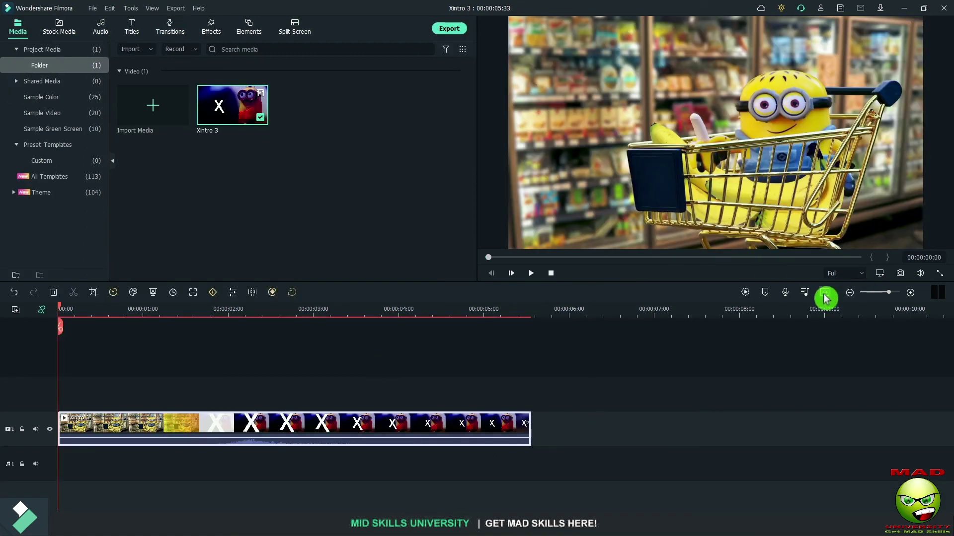
# Fit the Xintro 3 clip to the timeline and lower the three middle points of its custom speed ramp, the first to 1x.
pyautogui.click(825, 297)
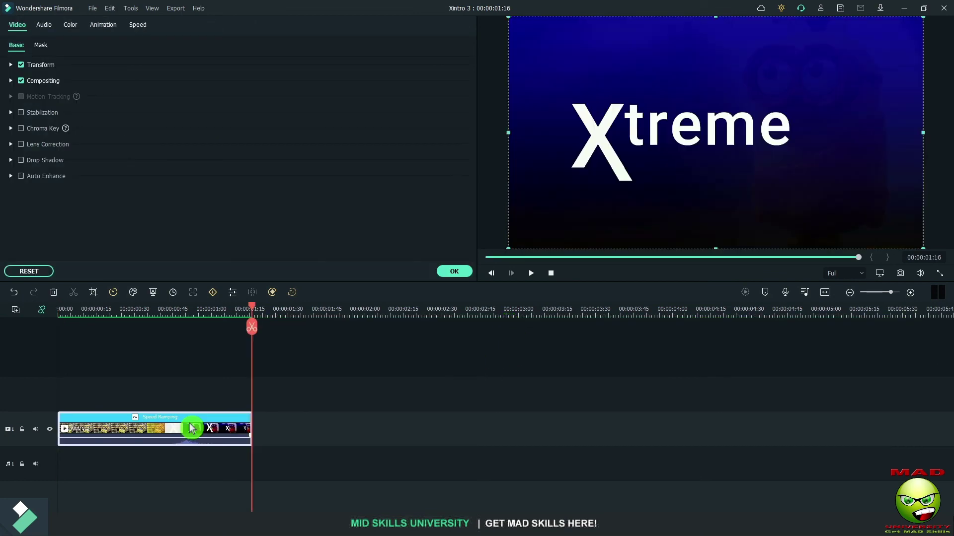
pyautogui.click(138, 24)
pyautogui.click(87, 45)
pyautogui.moveTo(272, 160); pyautogui.dragTo(272, 164)
pyautogui.moveTo(182, 166); pyautogui.dragTo(184, 176)
pyautogui.moveTo(82, 172); pyautogui.dragTo(84, 176)
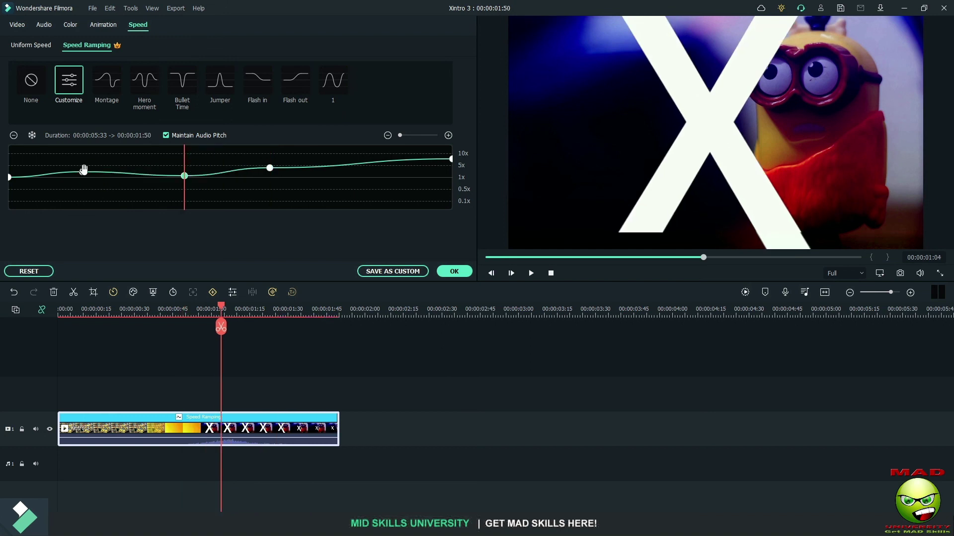
# Raise the starting speed to between 1x and 5x and lower the second middle point of the ramp to about 0.92x.
pyautogui.click(11, 177)
pyautogui.moveTo(10, 177); pyautogui.dragTo(10, 171)
pyautogui.moveTo(184, 176); pyautogui.dragTo(187, 180)
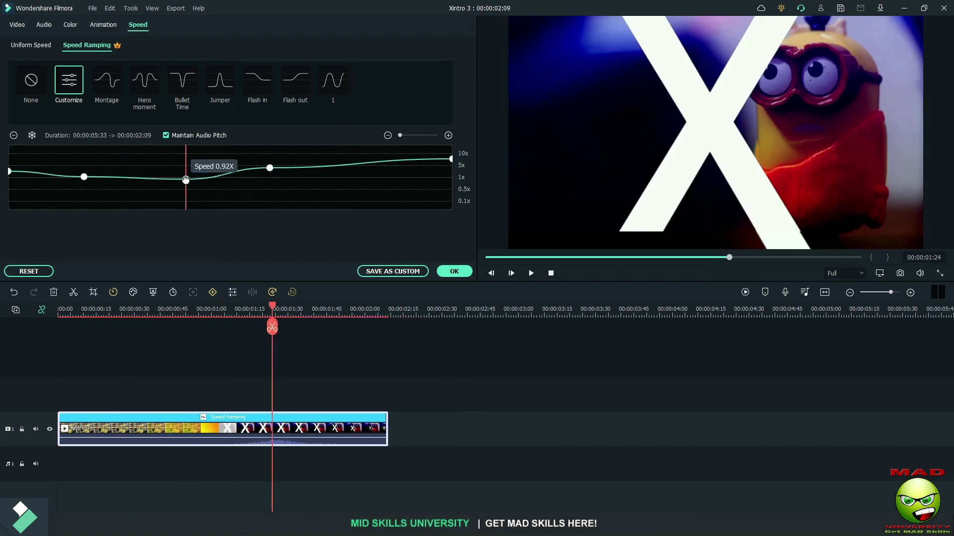
# Add a speed point between 1x and 5x about three quarters along the ramp and raise the point before it to about 5x.
pyautogui.click(347, 165)
pyautogui.click(13, 135)
pyautogui.moveTo(272, 169); pyautogui.dragTo(270, 166)
pyautogui.moveTo(342, 171); pyautogui.dragTo(347, 171)
# Apply the speed ramp to the Xintro 3 clip and render the timeline preview for playback.
pyautogui.click(463, 271)
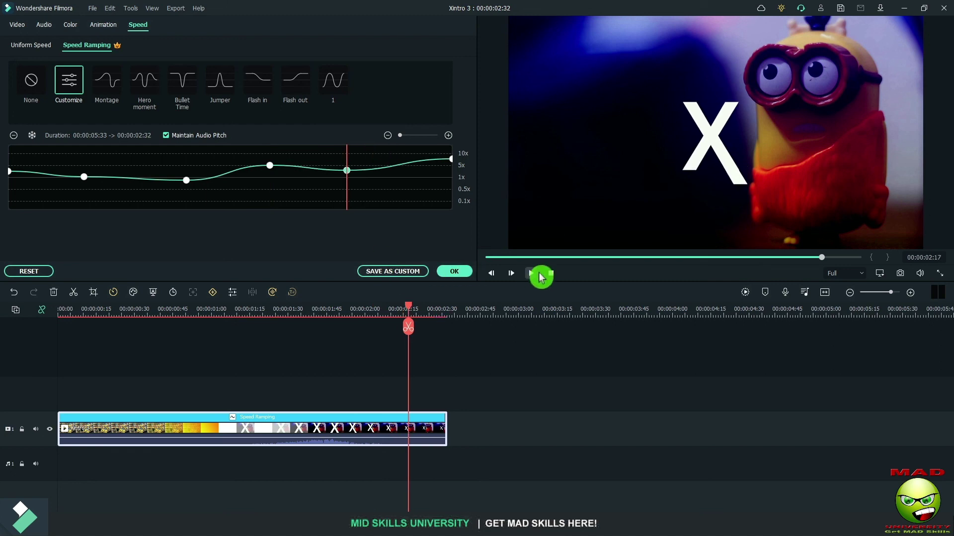
pyautogui.click(551, 273)
pyautogui.click(745, 298)
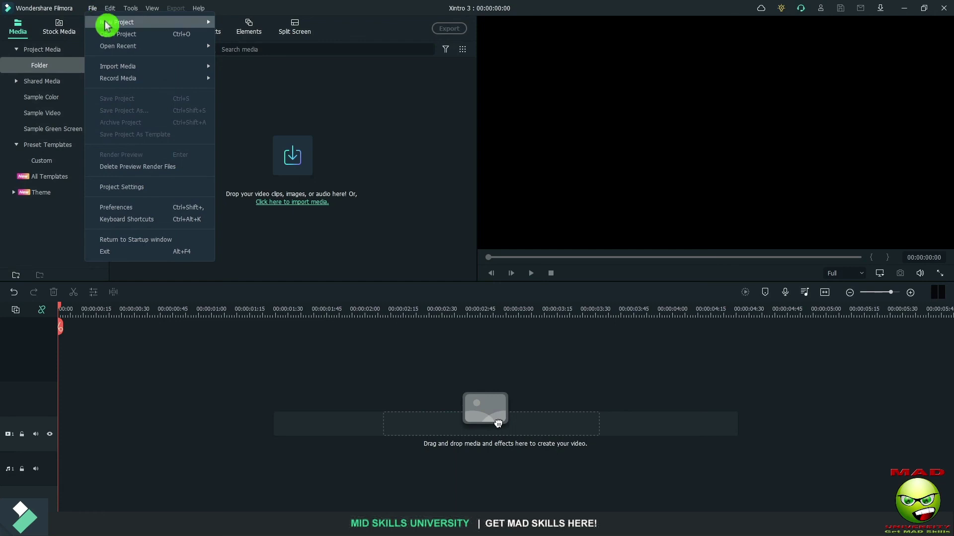
# Clean the preview render files and the proxy files in the Performance preferences.
pyautogui.click(114, 204)
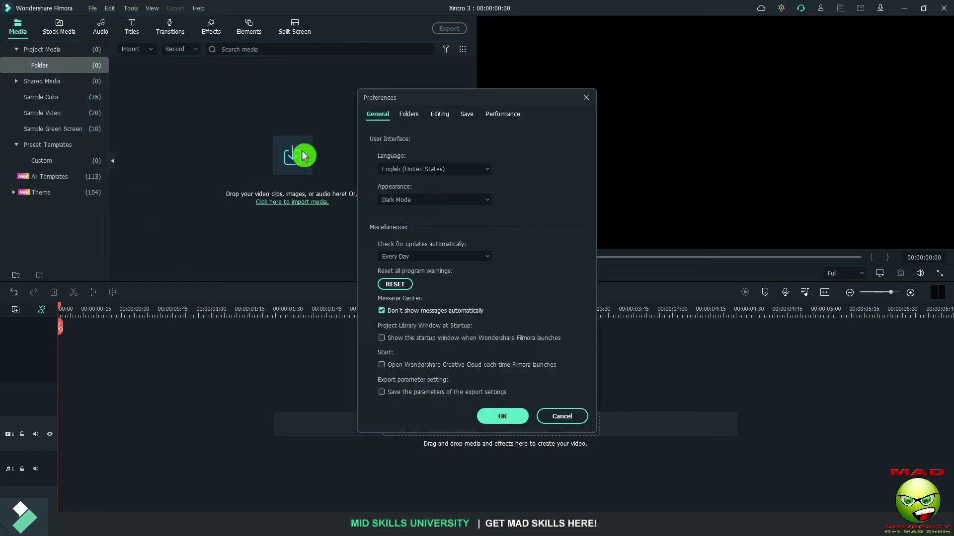
pyautogui.click(565, 417)
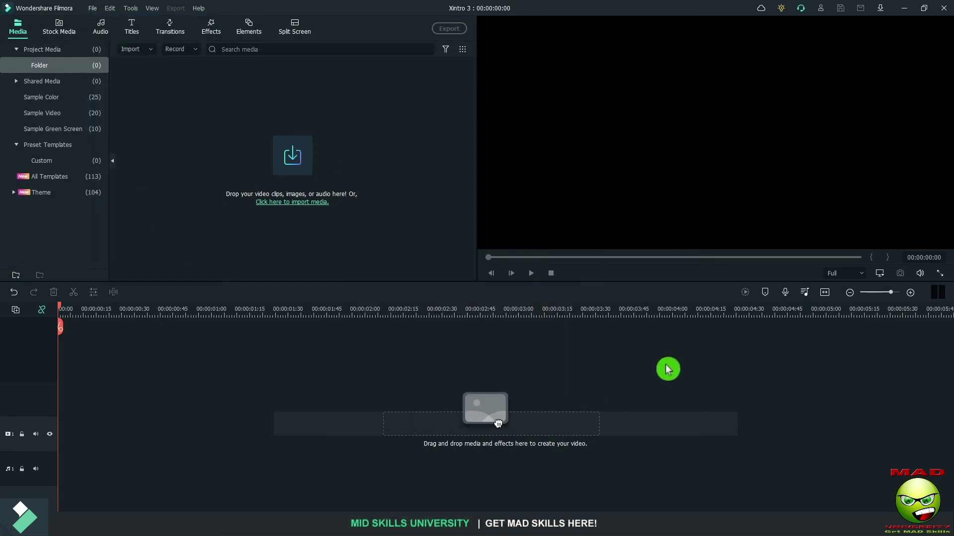
pyautogui.hotkey('ctrl', 'shift', ',')
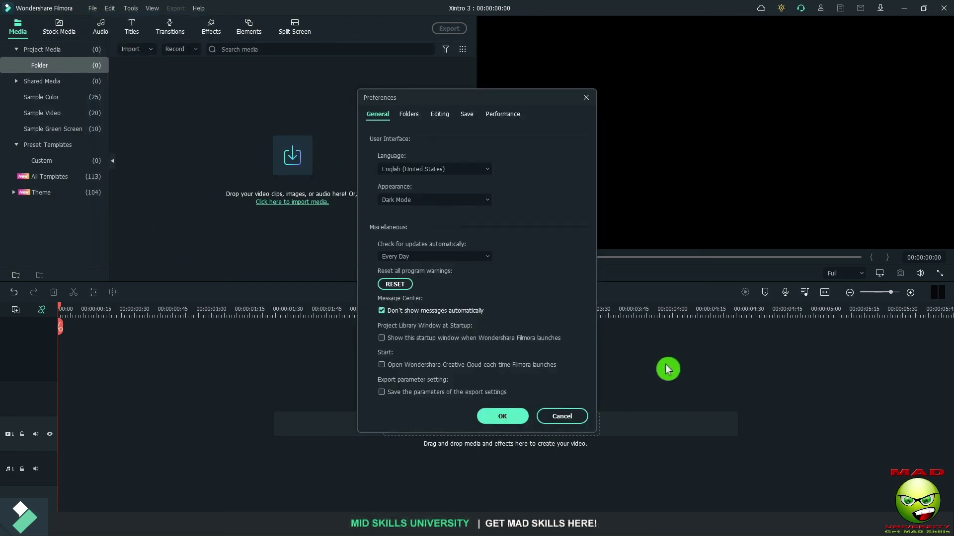
pyautogui.click(507, 115)
pyautogui.scroll(-2, 466, 223)
pyautogui.click(396, 307)
pyautogui.click(497, 272)
pyautogui.scroll(-3, 496, 292)
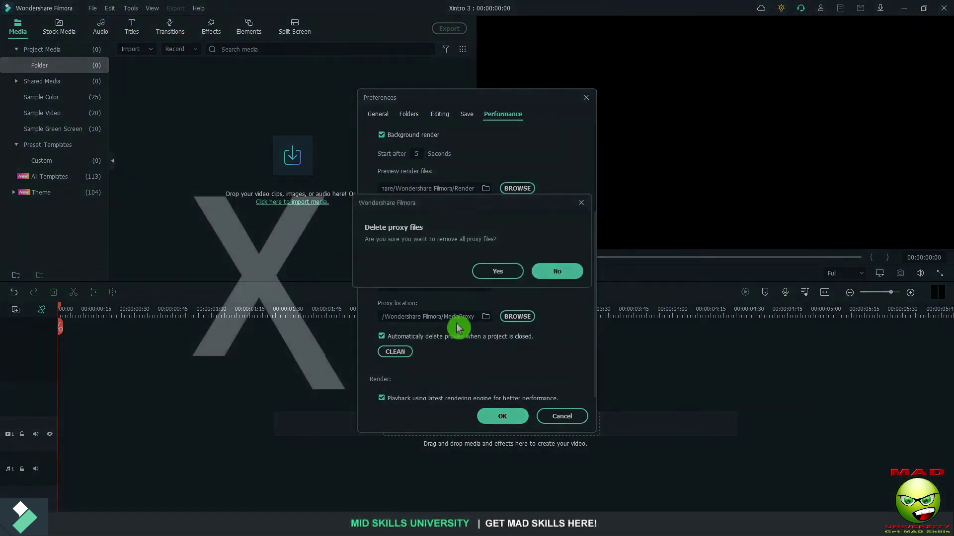